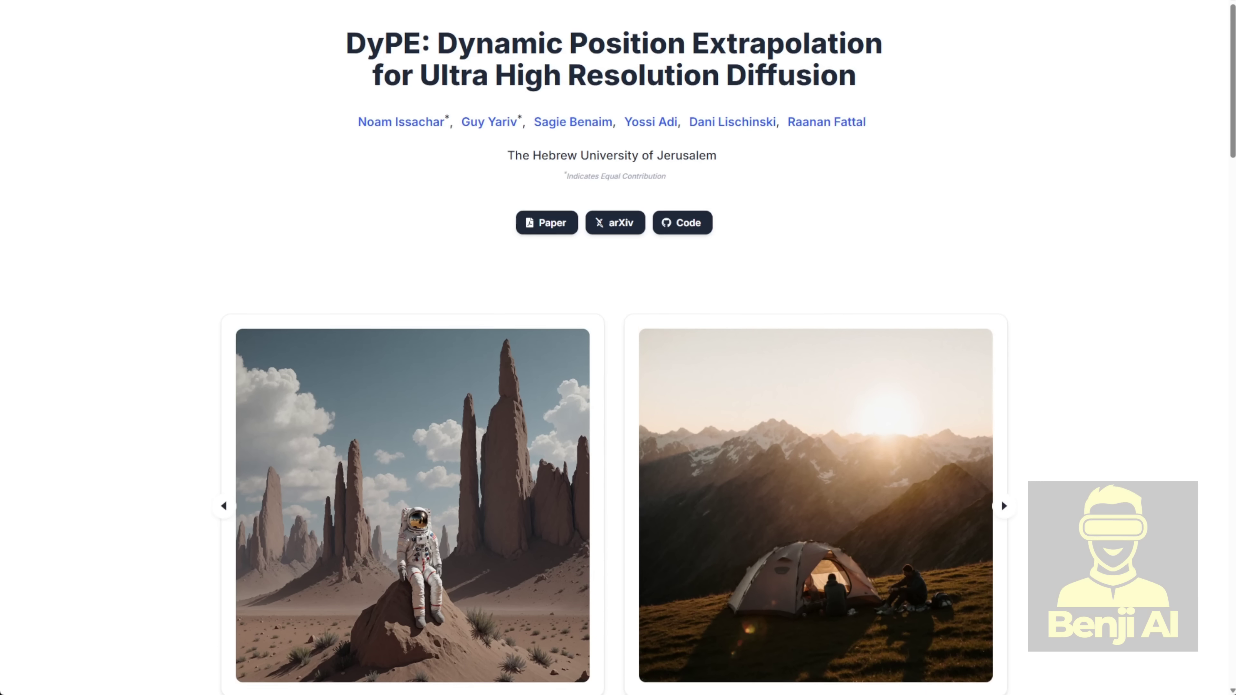
Browse the sample image carousel on the DyPE project page
{"action": "scroll", "coordinate": [618, 348], "scroll_direction": "down", "scroll_amount": 2}
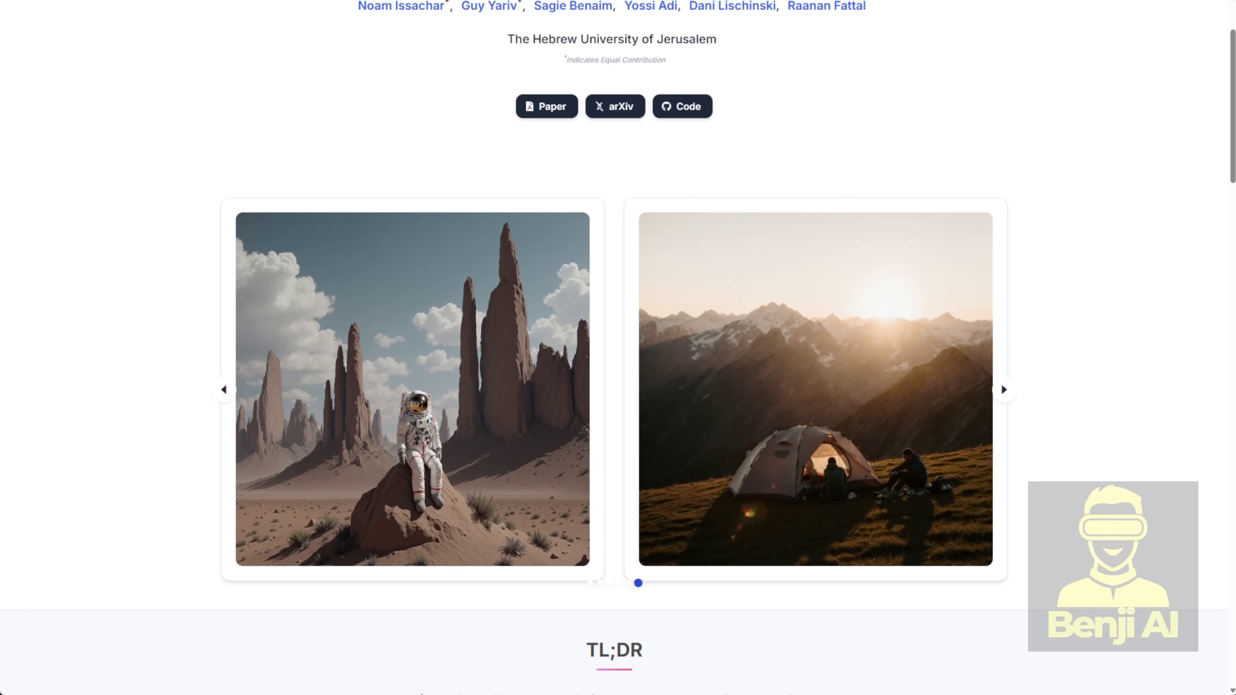
{"action": "left_click", "coordinate": [1006, 395]}
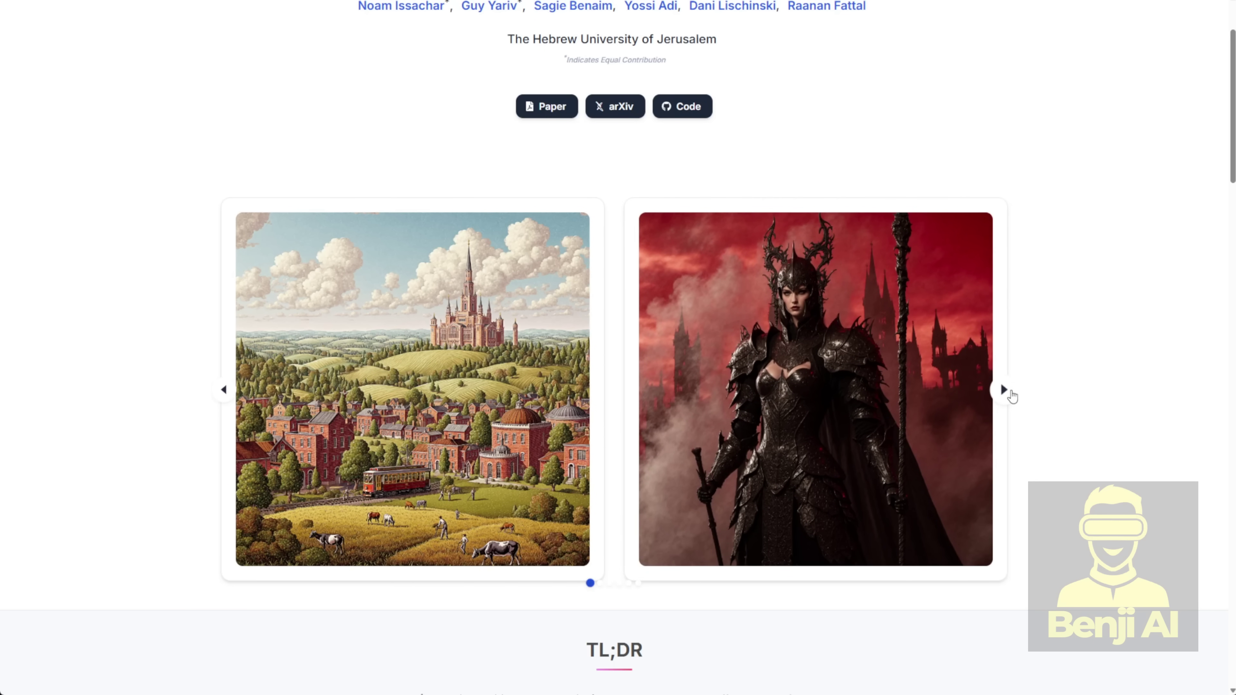
{"action": "left_click", "coordinate": [1005, 394]}
{"action": "left_click", "coordinate": [1007, 394]}
{"action": "left_click", "coordinate": [1005, 394]}
{"action": "left_click", "coordinate": [1005, 394]}
{"action": "left_click", "coordinate": [1005, 394]}
{"action": "left_click", "coordinate": [1005, 393]}
Read the project page's abstract, the FLUX vs. FLUX + DyPE comparisons and the explanation of how DyPE works
{"action": "scroll", "coordinate": [1059, 516], "scroll_direction": "down", "scroll_amount": 15}
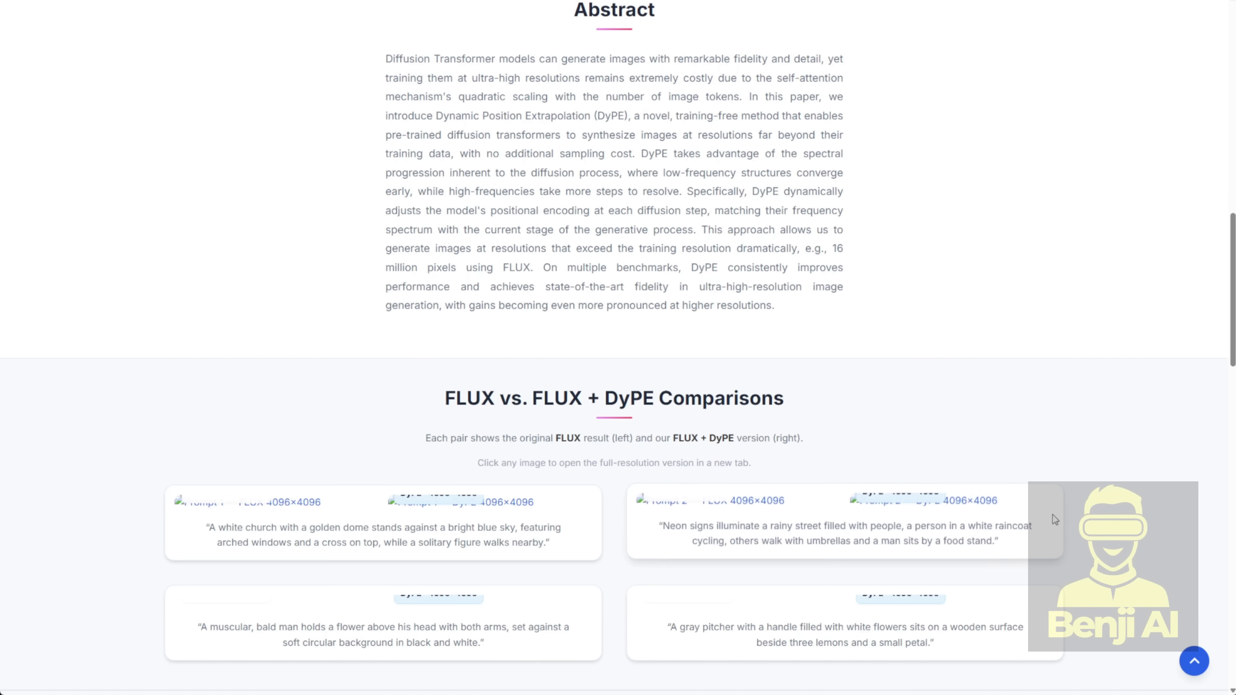
{"action": "scroll", "coordinate": [1052, 514], "scroll_direction": "down", "scroll_amount": 5}
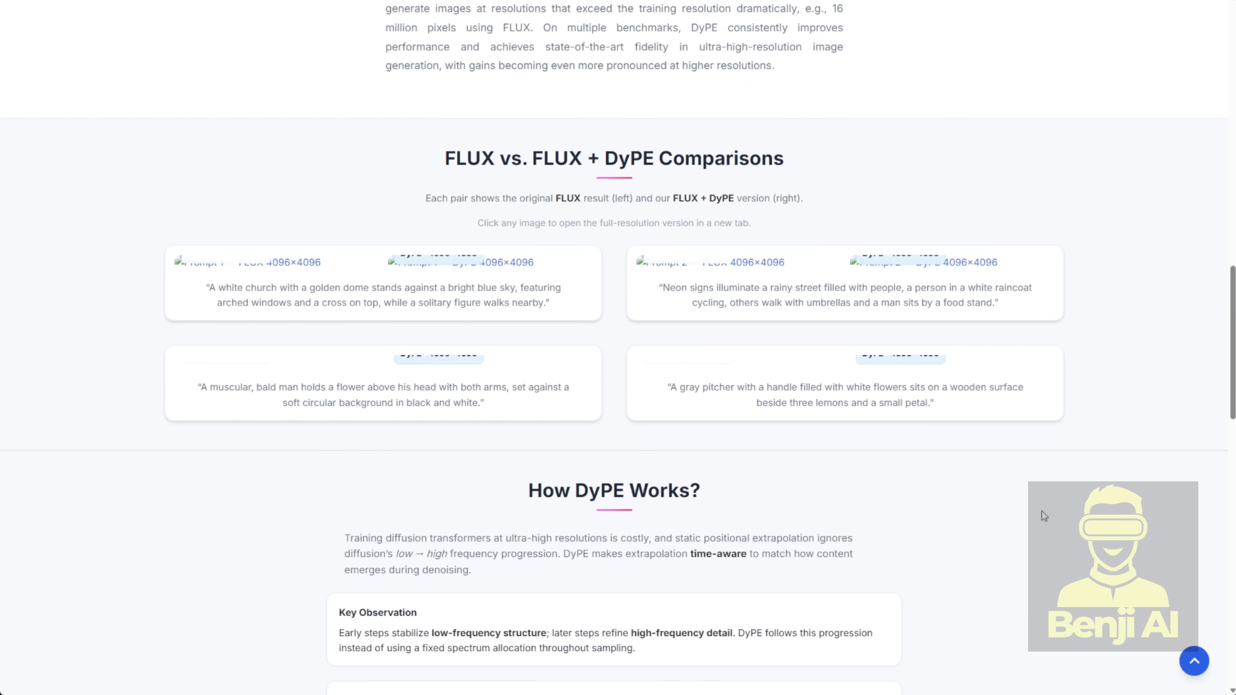
{"action": "left_click_drag", "start_coordinate": [435, 157], "coordinate": [1003, 184]}
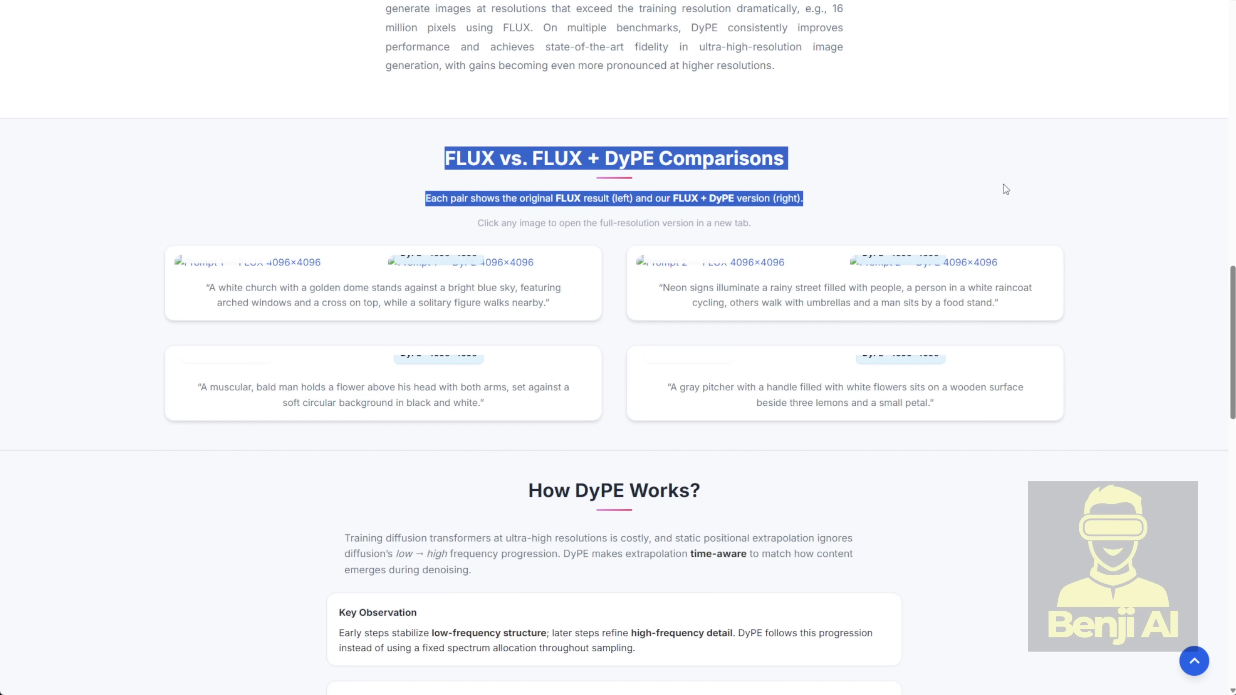
{"action": "key", "text": "alt+Tab"}
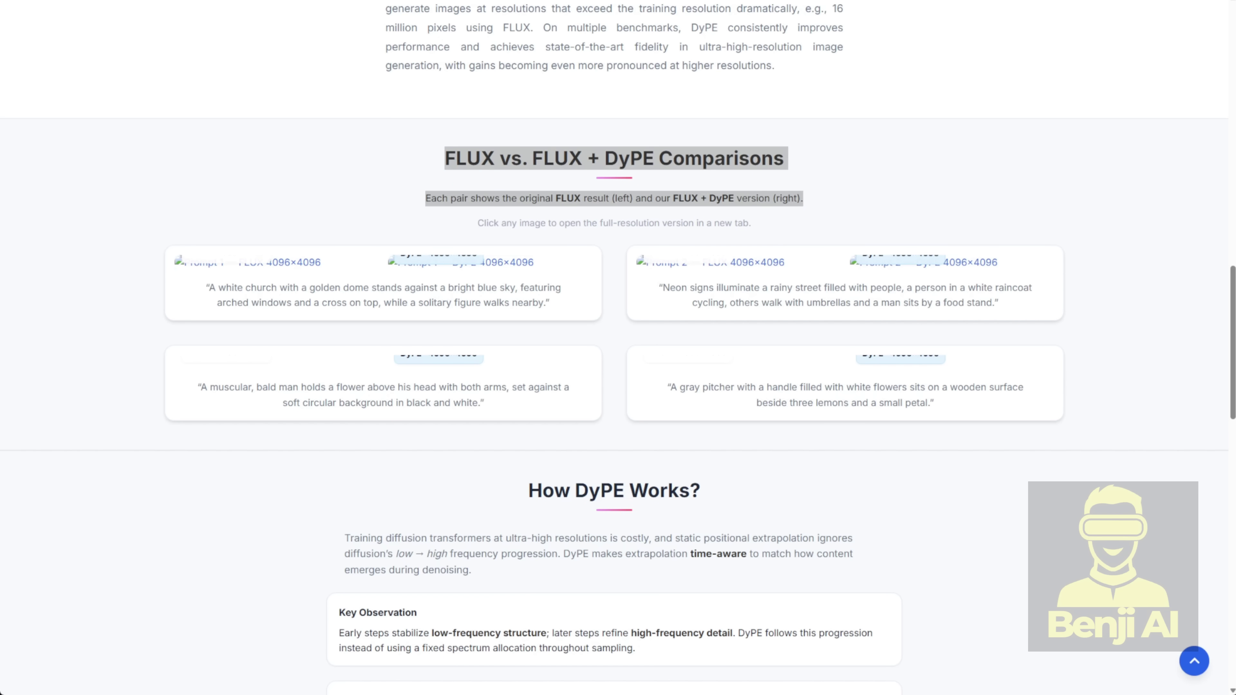
{"action": "left_click", "coordinate": [964, 121]}
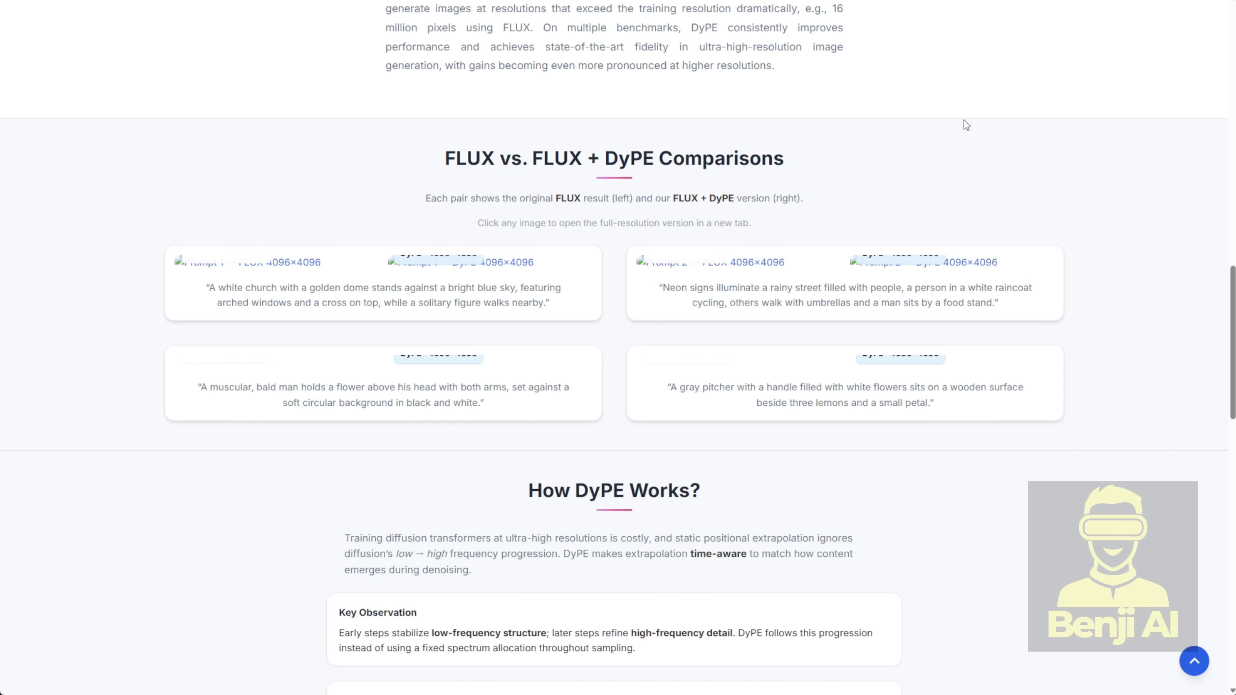
{"action": "scroll", "coordinate": [963, 119], "scroll_direction": "down", "scroll_amount": 6}
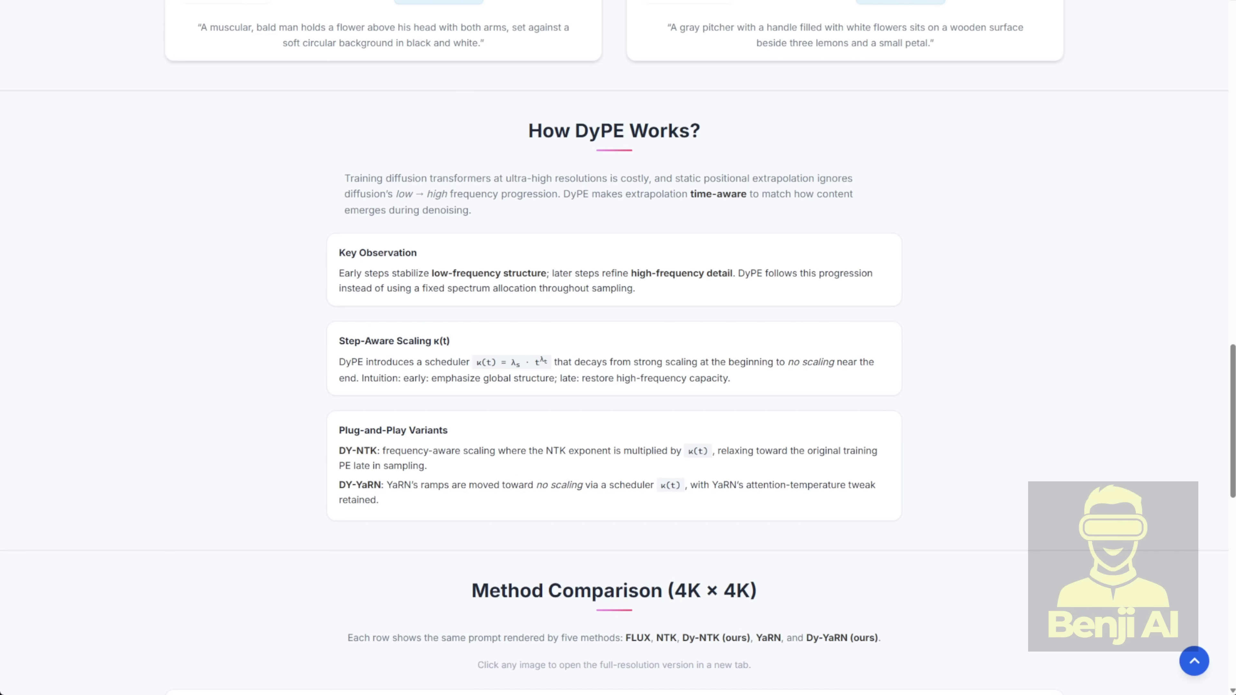
{"action": "scroll", "coordinate": [618, 347], "scroll_direction": "down", "scroll_amount": 8}
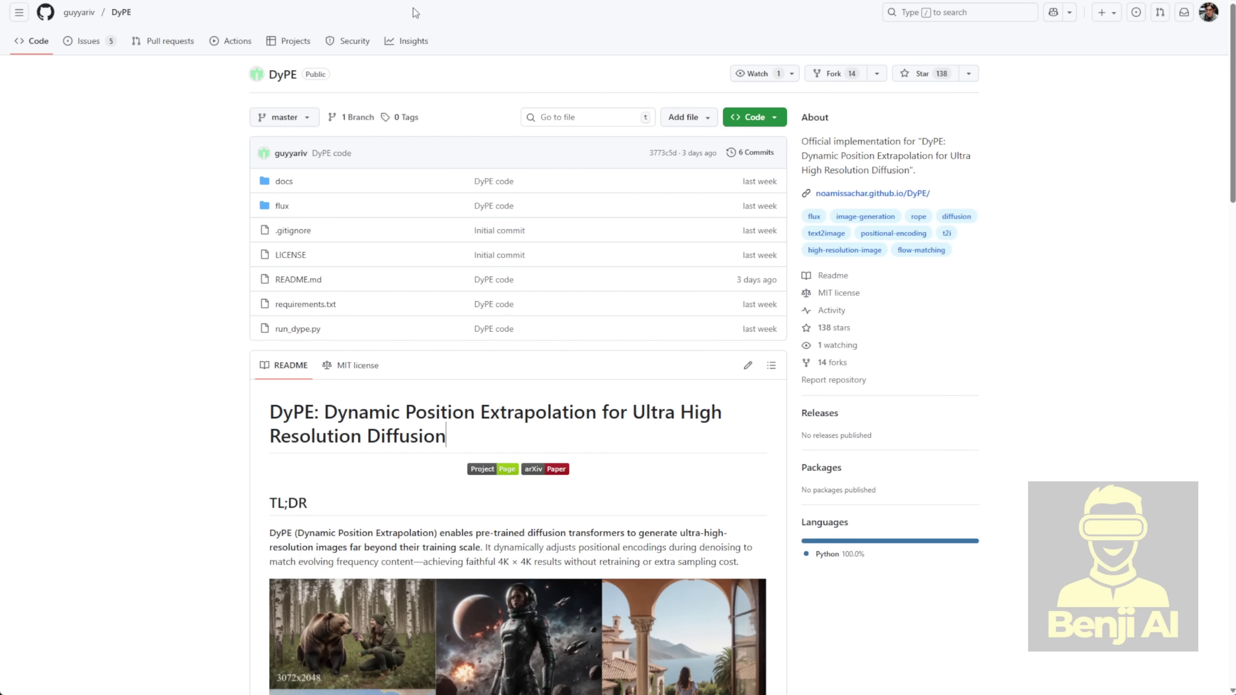
Examine the DyPE GitHub repository's README, from the sample images through installation to the key arguments and examples
{"action": "scroll", "coordinate": [280, 298], "scroll_direction": "down", "scroll_amount": 5}
{"action": "scroll", "coordinate": [280, 298], "scroll_direction": "down", "scroll_amount": 4}
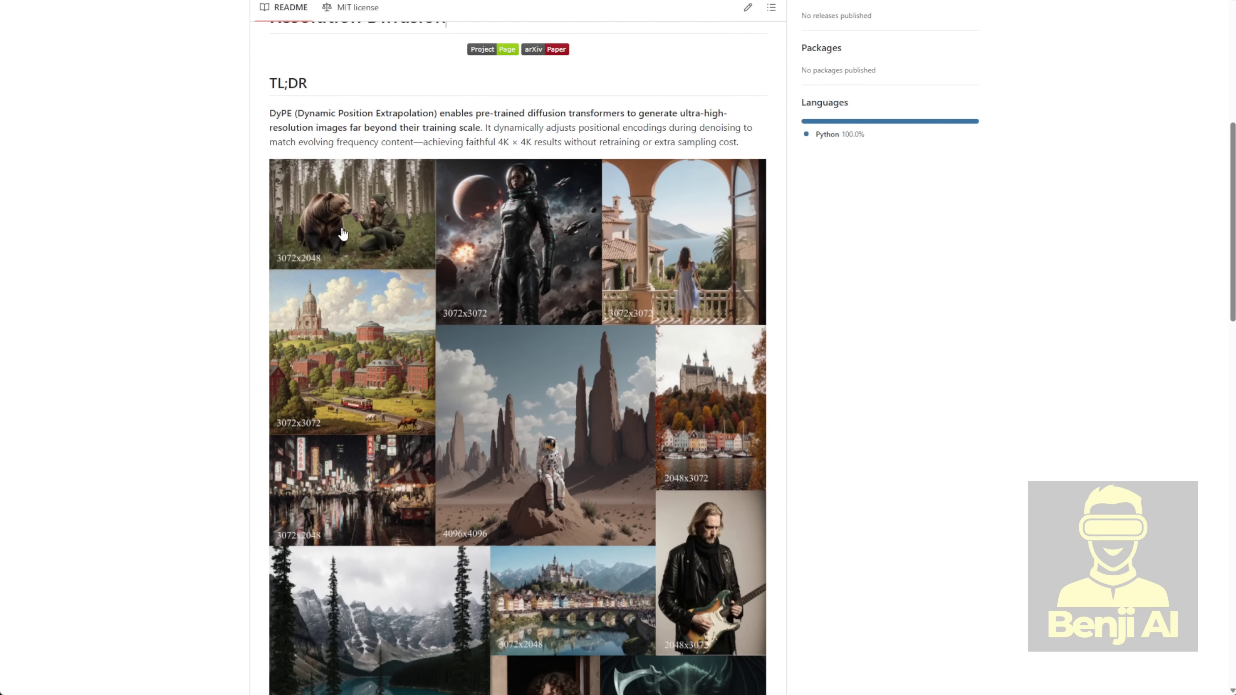
{"action": "scroll", "coordinate": [343, 233], "scroll_direction": "down", "scroll_amount": 4}
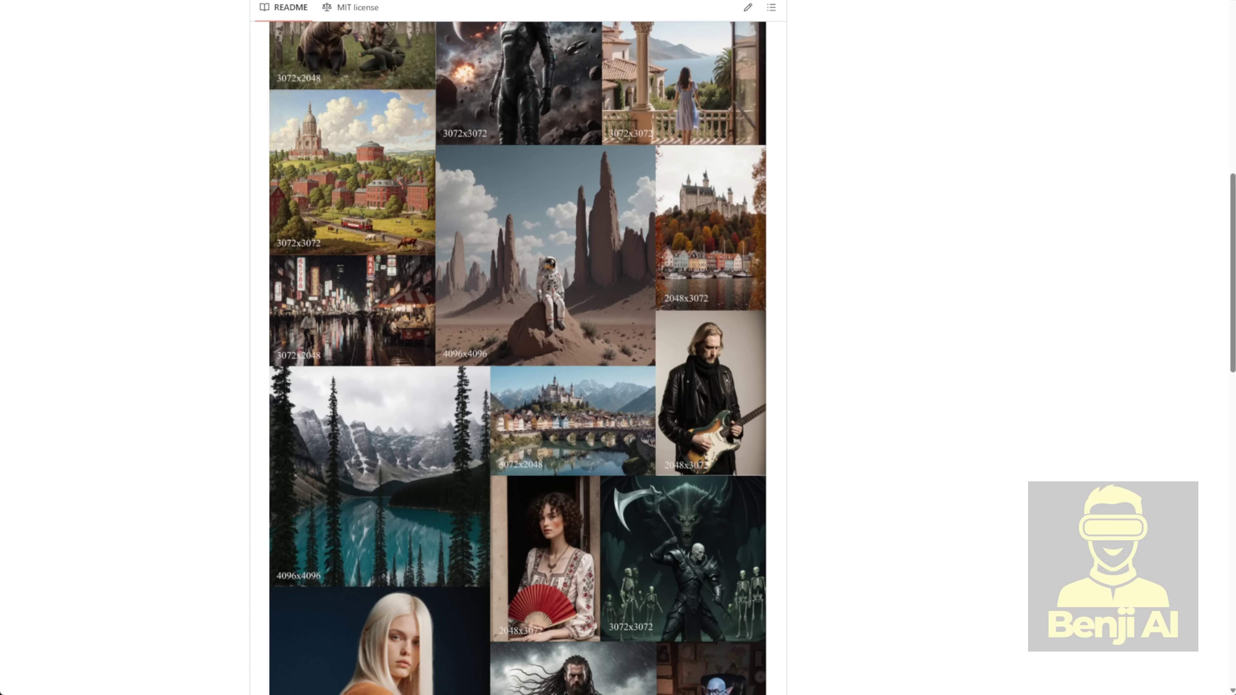
{"action": "scroll", "coordinate": [812, 316], "scroll_direction": "down", "scroll_amount": 5}
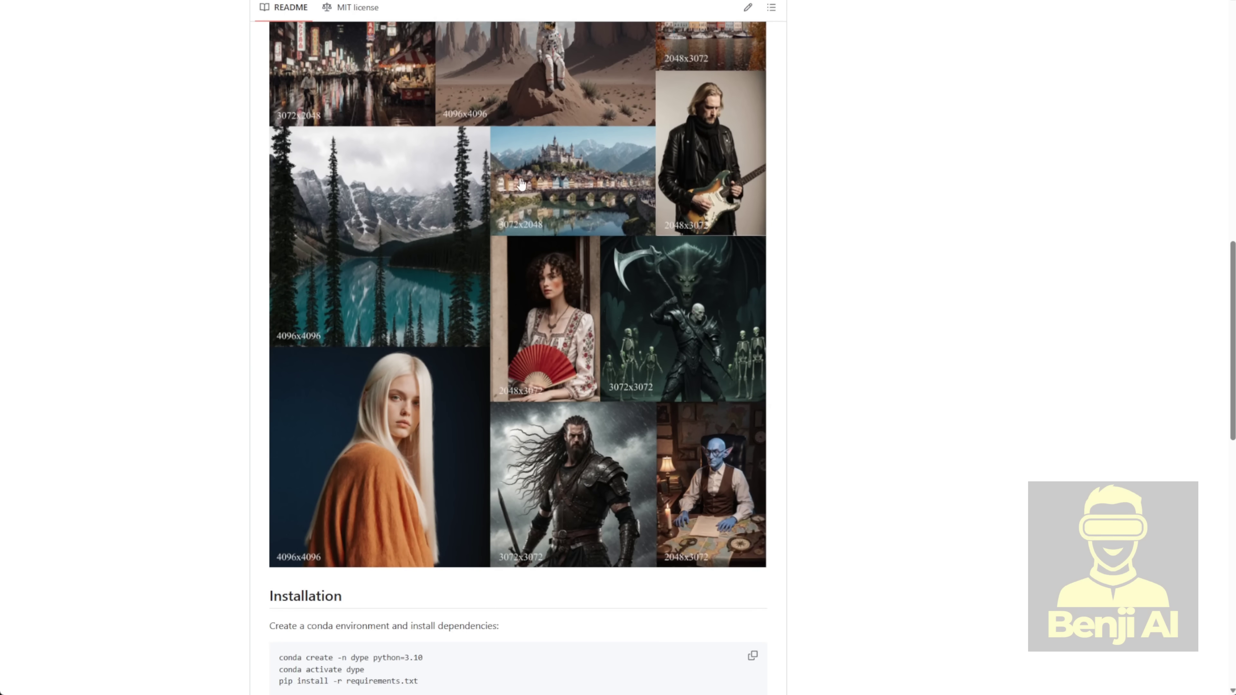
{"action": "scroll", "coordinate": [812, 316], "scroll_direction": "down", "scroll_amount": 4}
{"action": "scroll", "coordinate": [812, 316], "scroll_direction": "down", "scroll_amount": 4}
{"action": "scroll", "coordinate": [812, 316], "scroll_direction": "down", "scroll_amount": 8}
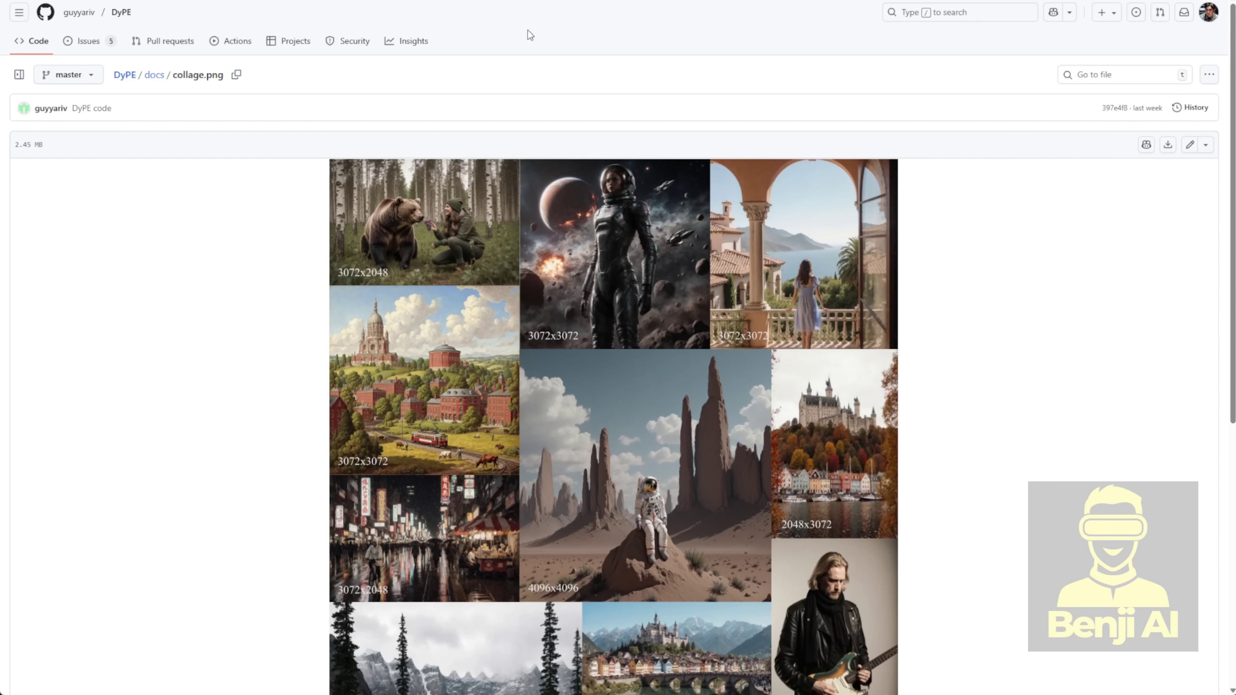
{"action": "scroll", "coordinate": [600, 289], "scroll_direction": "down", "scroll_amount": 7}
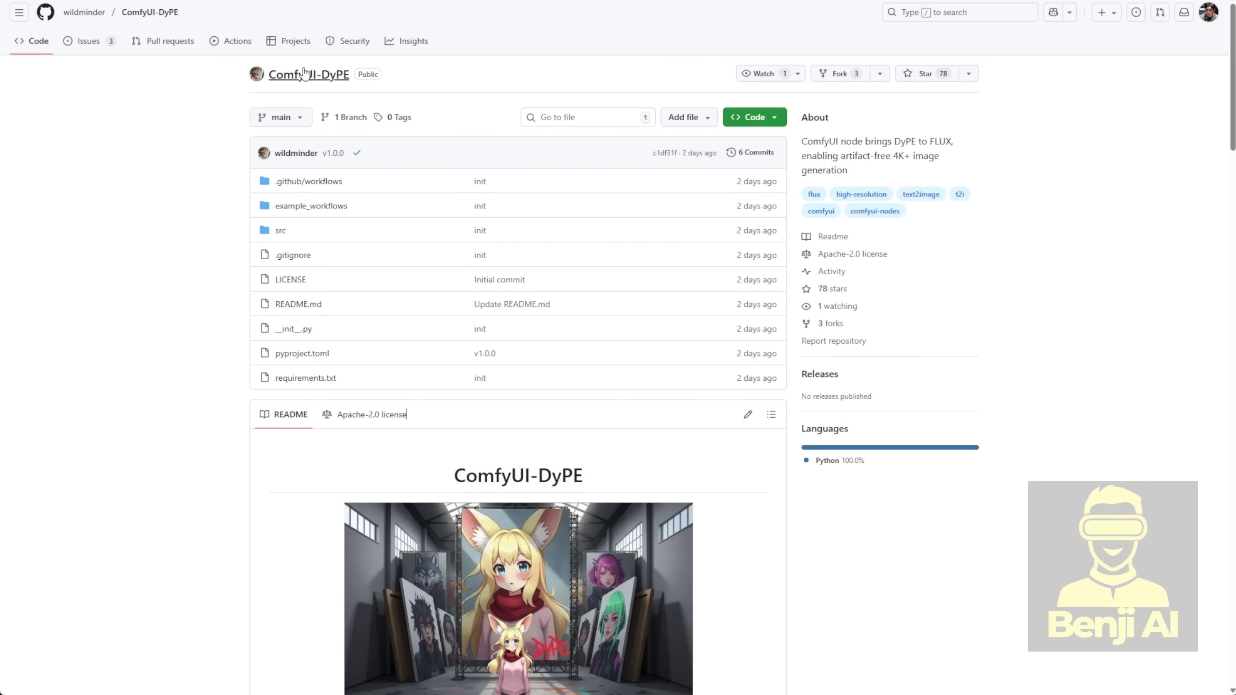
Review the ComfyUI-DyPE repository's project description and key features, including the DyPE for FLUX single-node integration
{"action": "left_click_drag", "start_coordinate": [355, 78], "coordinate": [271, 79]}
{"action": "key", "text": "ctrl+c"}
{"action": "left_click", "coordinate": [422, 80]}
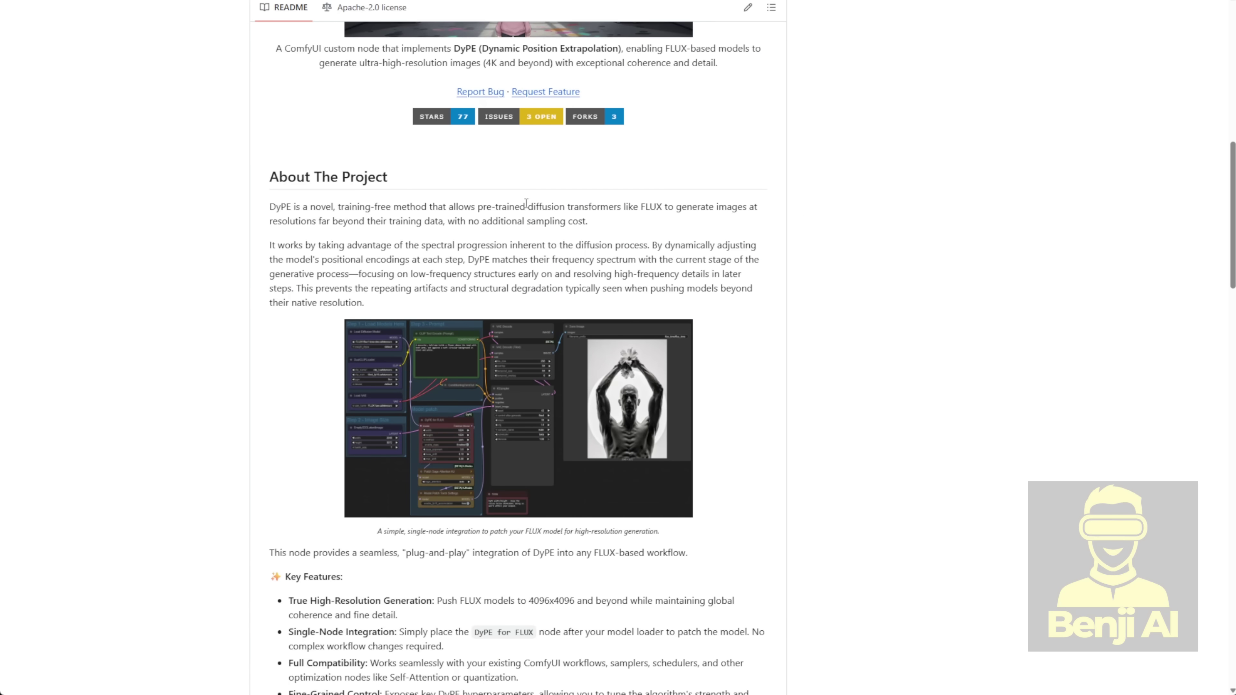
{"action": "scroll", "coordinate": [718, 273], "scroll_direction": "down", "scroll_amount": 3}
{"action": "scroll", "coordinate": [594, 342], "scroll_direction": "down", "scroll_amount": 6}
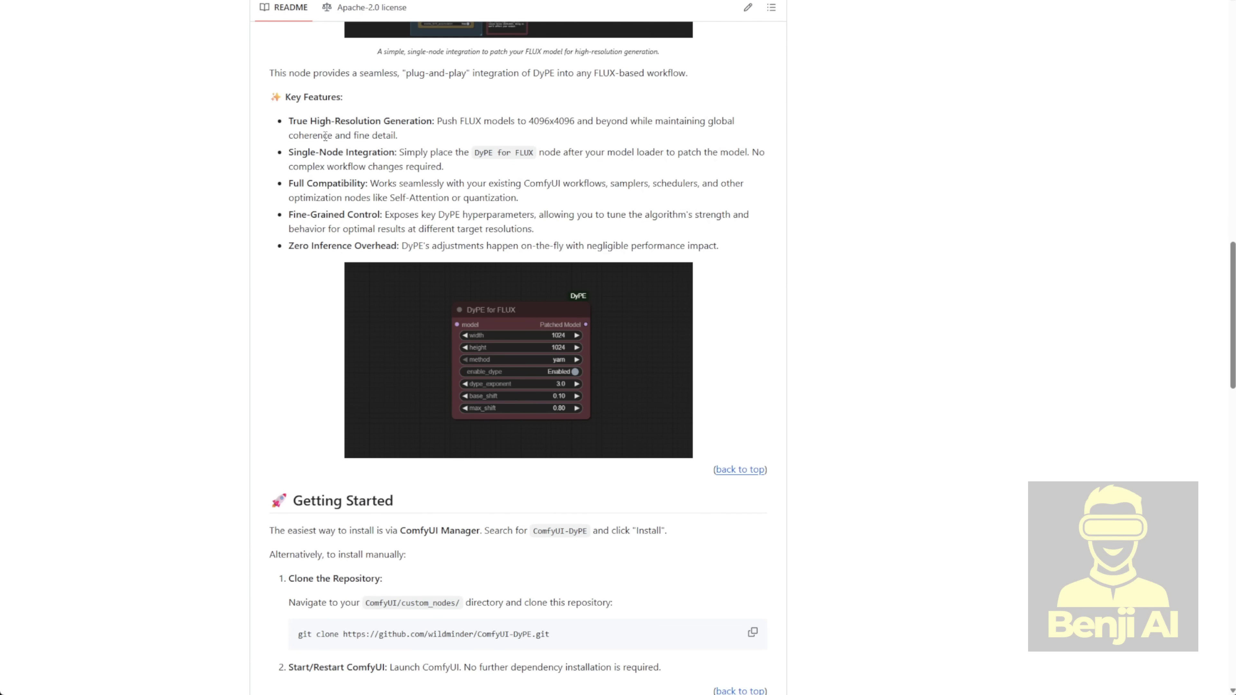
{"action": "left_click_drag", "start_coordinate": [295, 121], "coordinate": [545, 117]}
{"action": "left_click", "coordinate": [462, 123]}
{"action": "left_click_drag", "start_coordinate": [475, 152], "coordinate": [524, 155]}
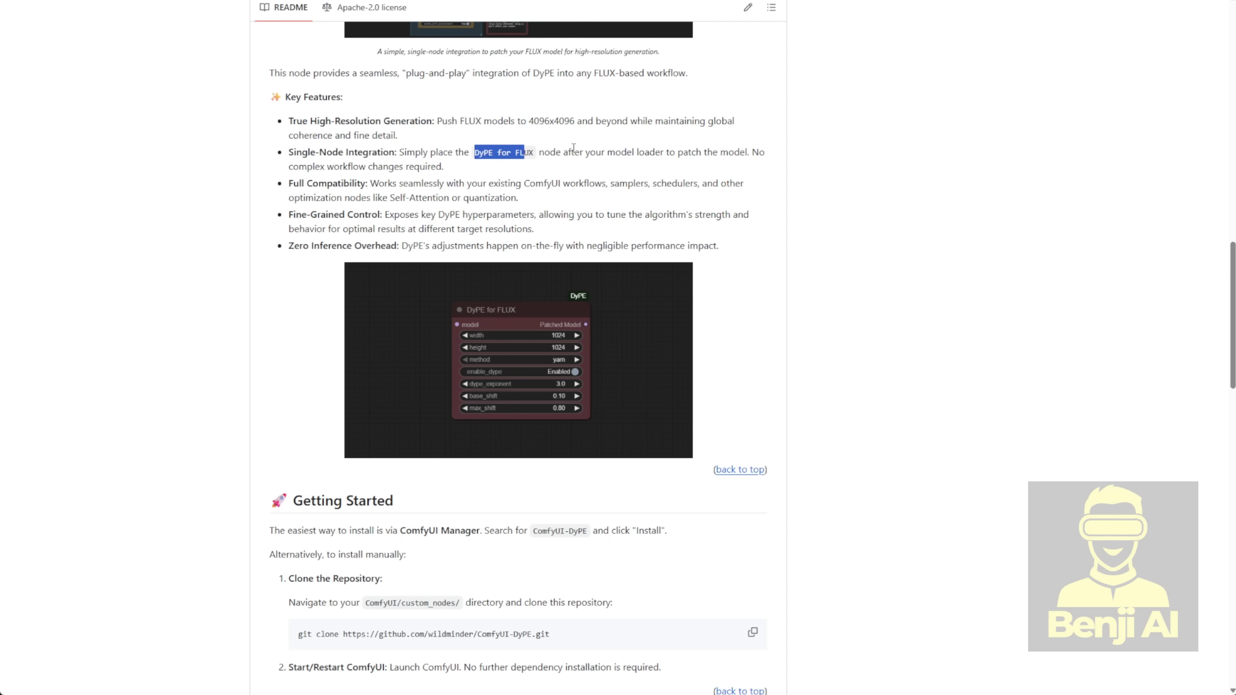
{"action": "left_click", "coordinate": [587, 147]}
Read the Getting Started and Usage instructions in the ComfyUI-DyPE README
{"action": "scroll", "coordinate": [550, 407], "scroll_direction": "down", "scroll_amount": 5}
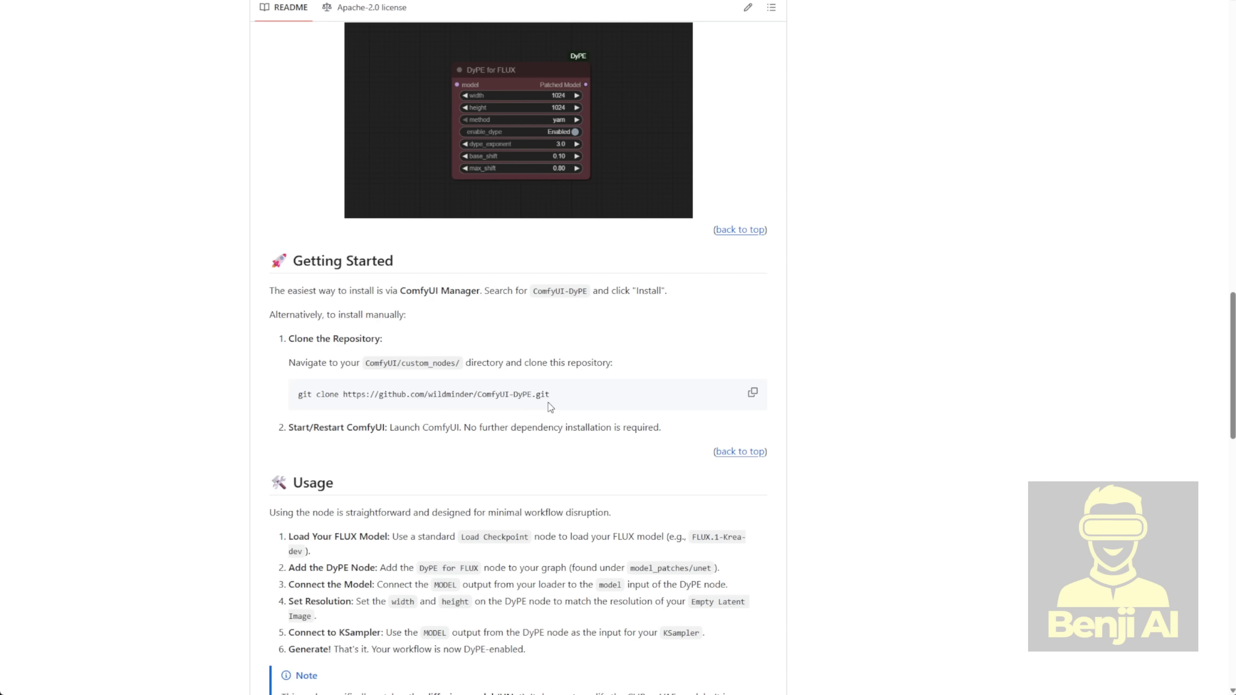
{"action": "left_click_drag", "start_coordinate": [406, 292], "coordinate": [632, 328]}
{"action": "left_click", "coordinate": [595, 296]}
{"action": "scroll", "coordinate": [596, 296], "scroll_direction": "down", "scroll_amount": 3}
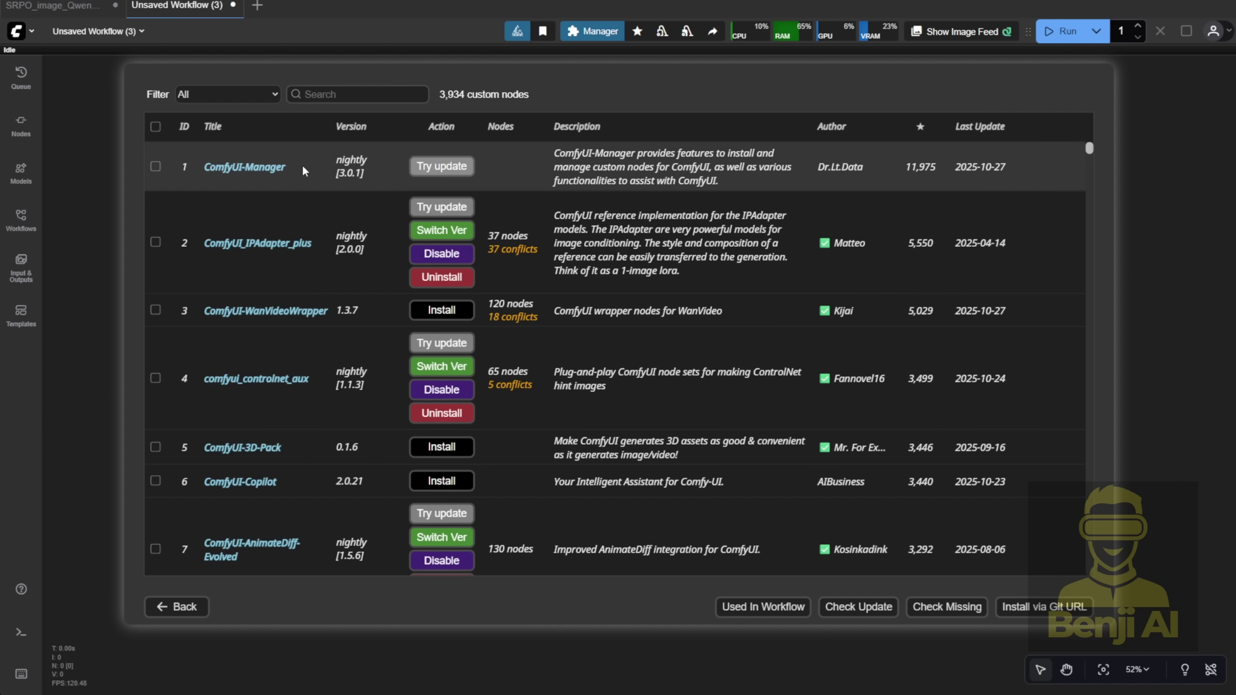
Switch to ComfyUI, install the ComfyUI-DyPE custom node from the custom node list, and restart ComfyUI
{"action": "left_click", "coordinate": [352, 94]}
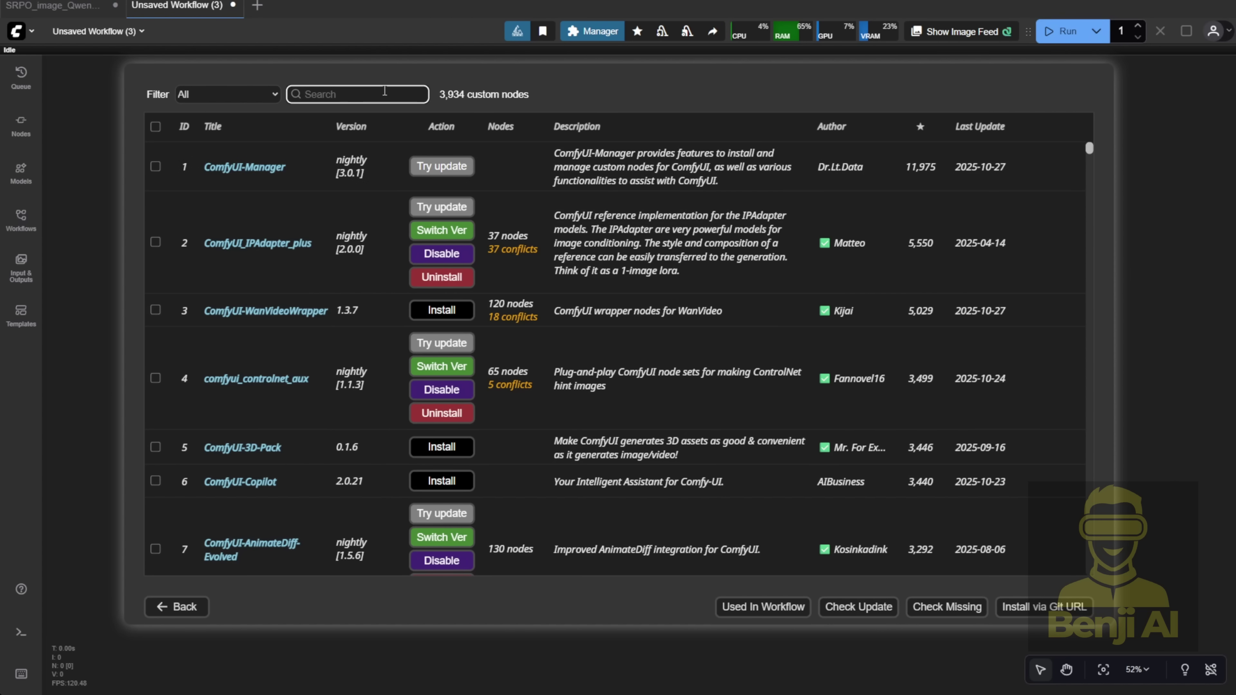
{"action": "key", "text": "ctrl+v"}
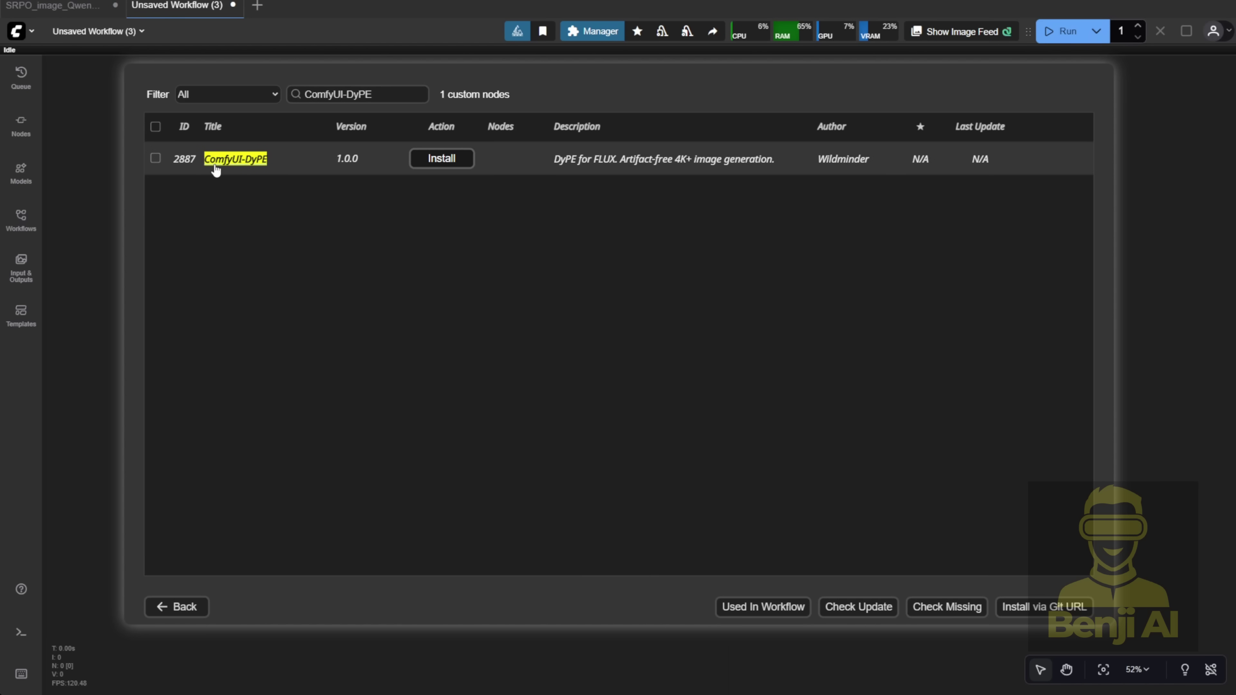
{"action": "left_click", "coordinate": [442, 160]}
{"action": "left_click", "coordinate": [555, 339]}
{"action": "left_click", "coordinate": [663, 376]}
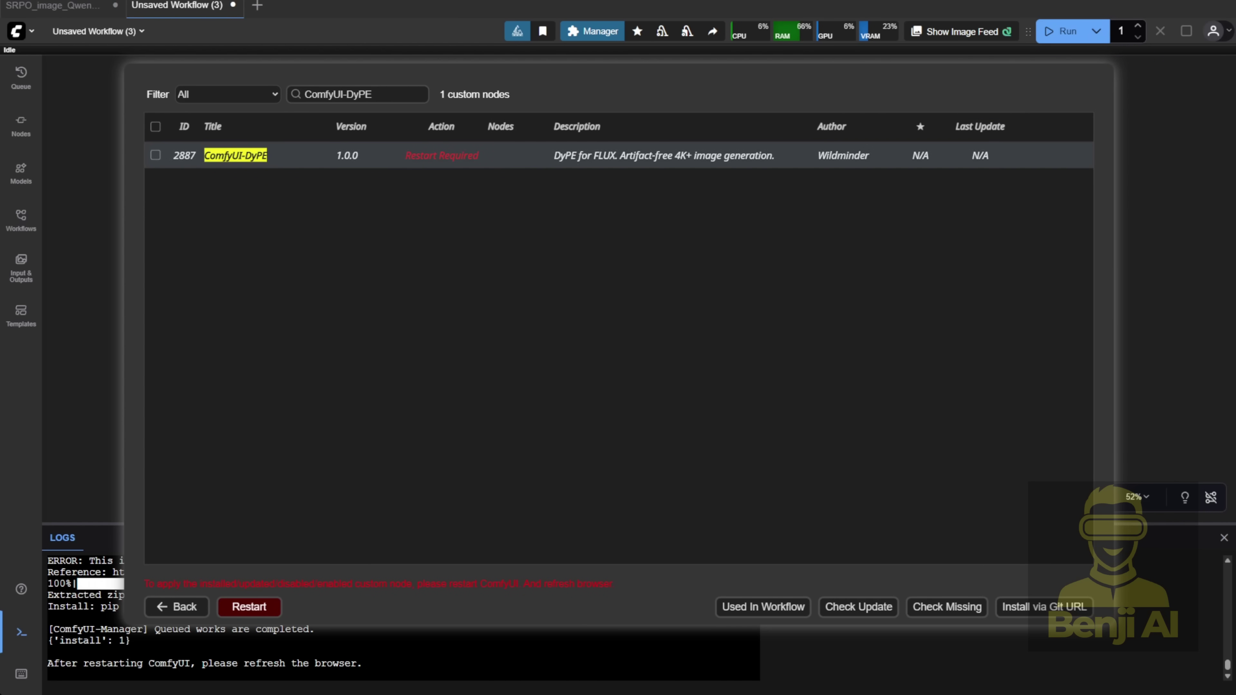
{"action": "left_click", "coordinate": [262, 609]}
{"action": "left_click", "coordinate": [700, 389]}
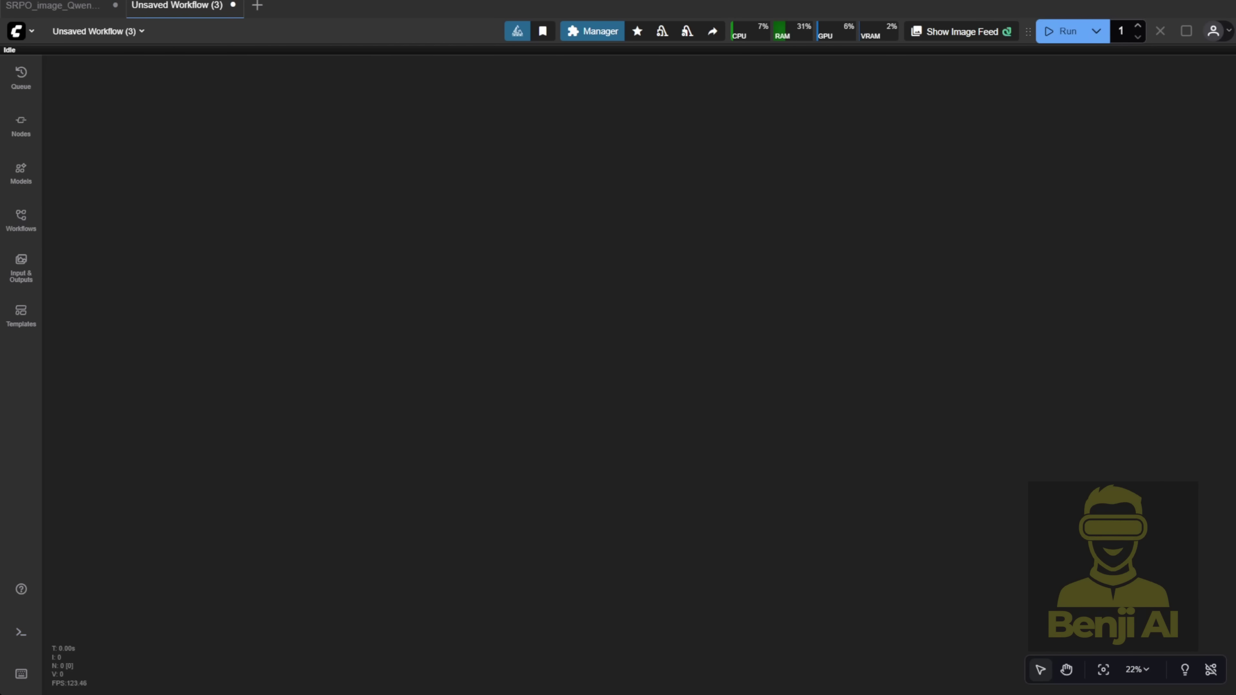
Load the Flux Dev full text to image template from the Flux templates and close the flux_dev_checkpoint_example workflow
{"action": "left_click", "coordinate": [27, 35]}
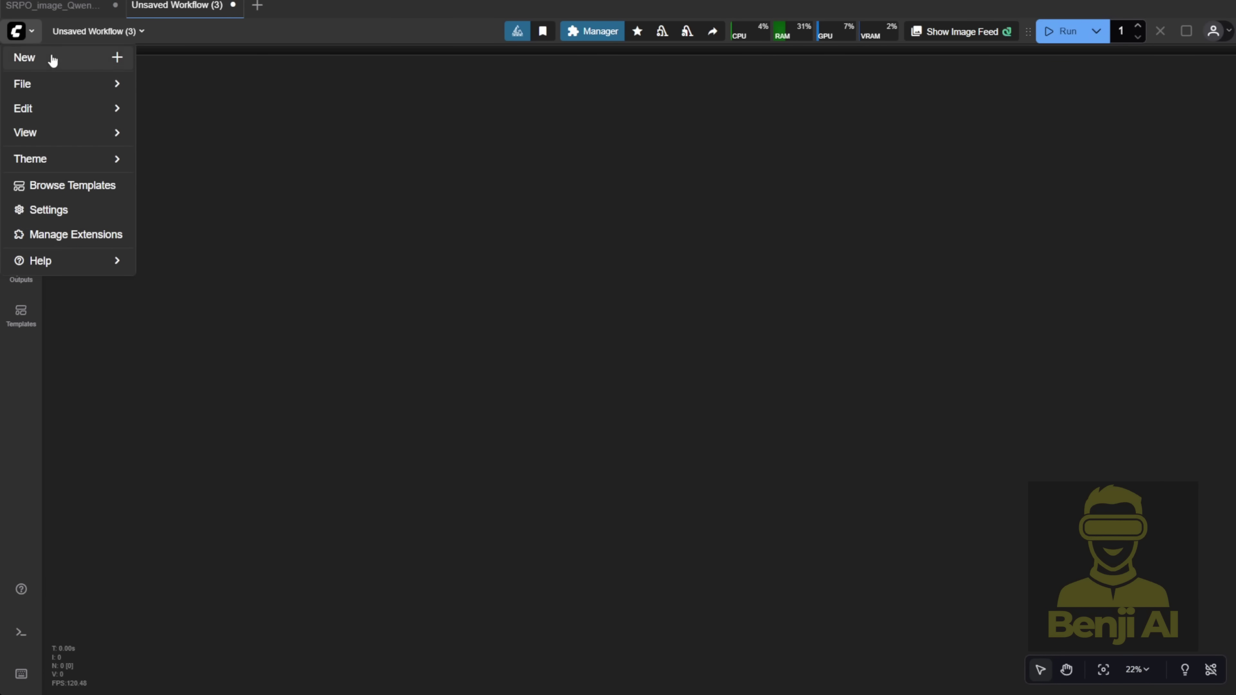
{"action": "left_click", "coordinate": [54, 187]}
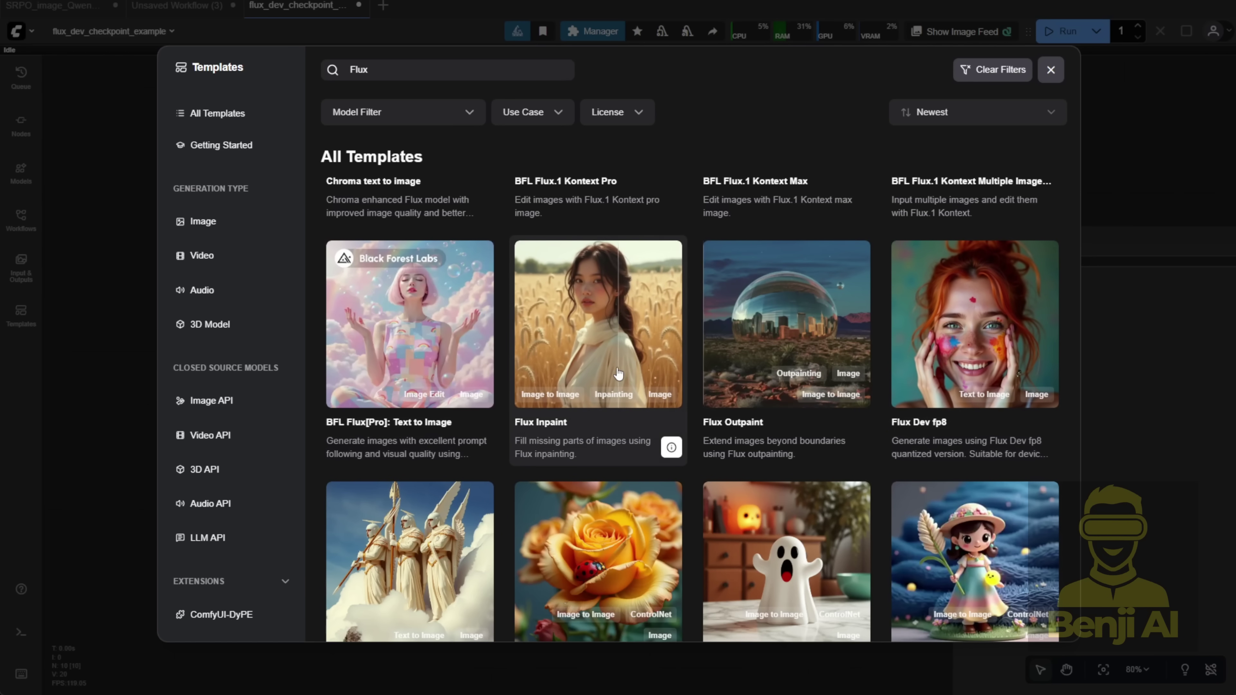
{"action": "scroll", "coordinate": [899, 363], "scroll_direction": "down", "scroll_amount": 5}
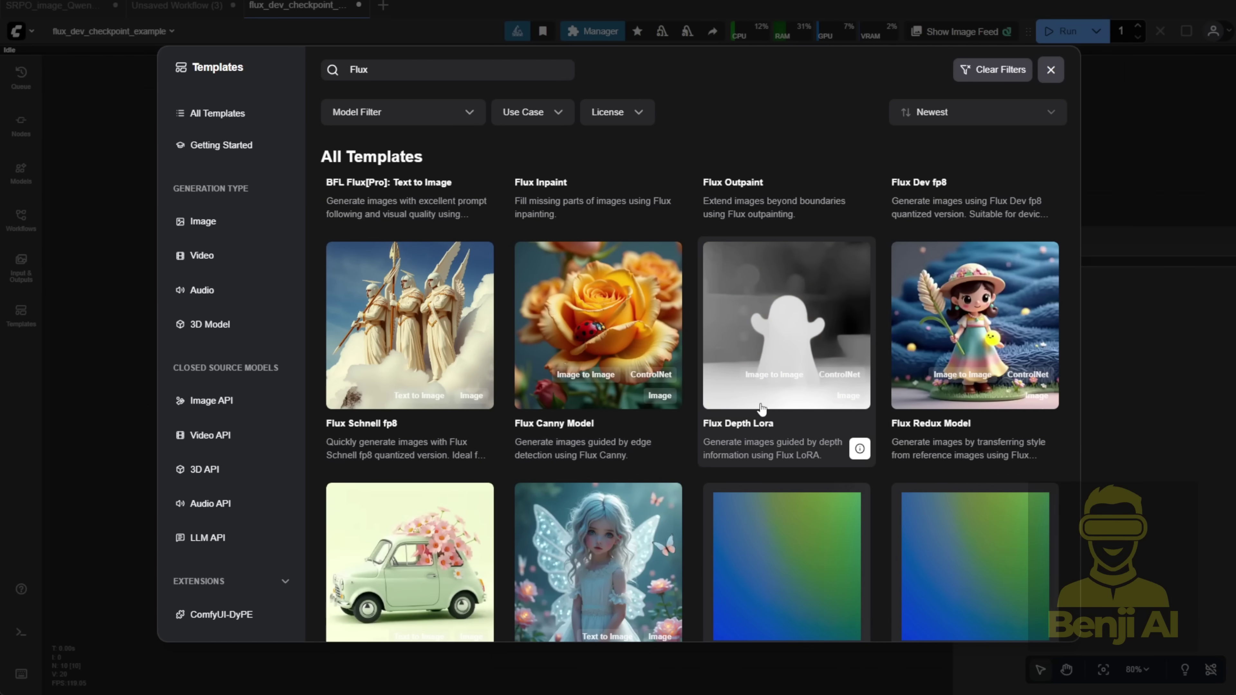
{"action": "scroll", "coordinate": [762, 409], "scroll_direction": "down", "scroll_amount": 2}
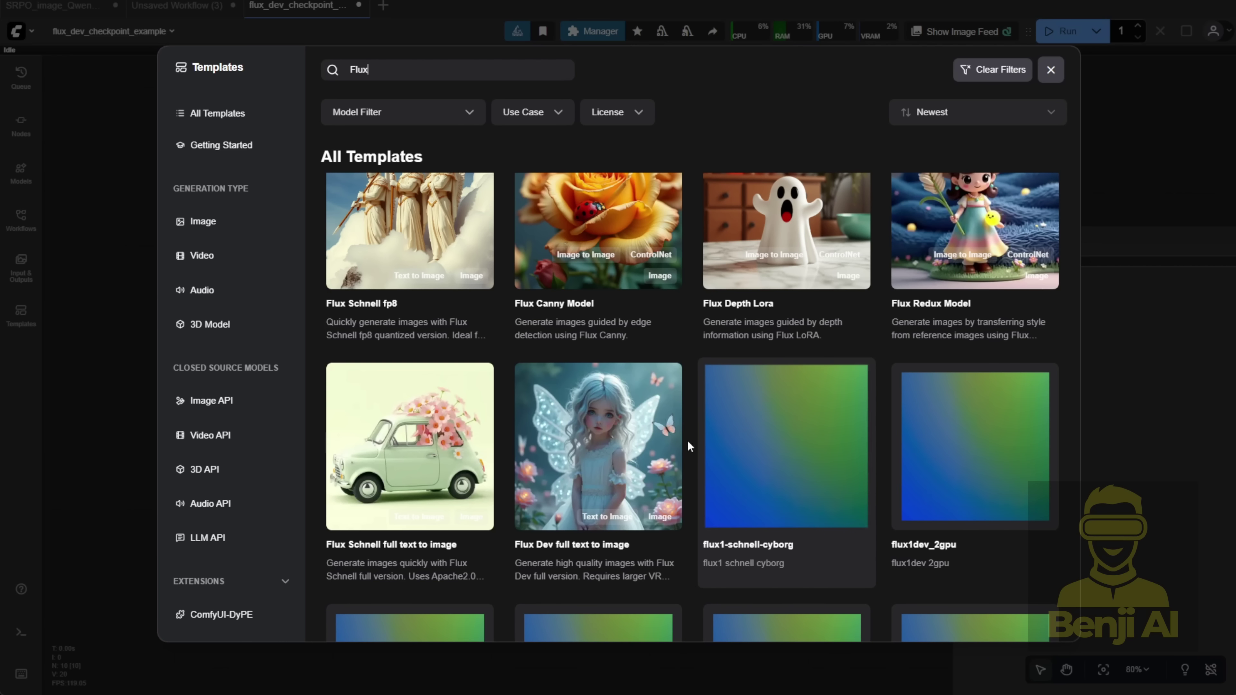
{"action": "left_click", "coordinate": [622, 465]}
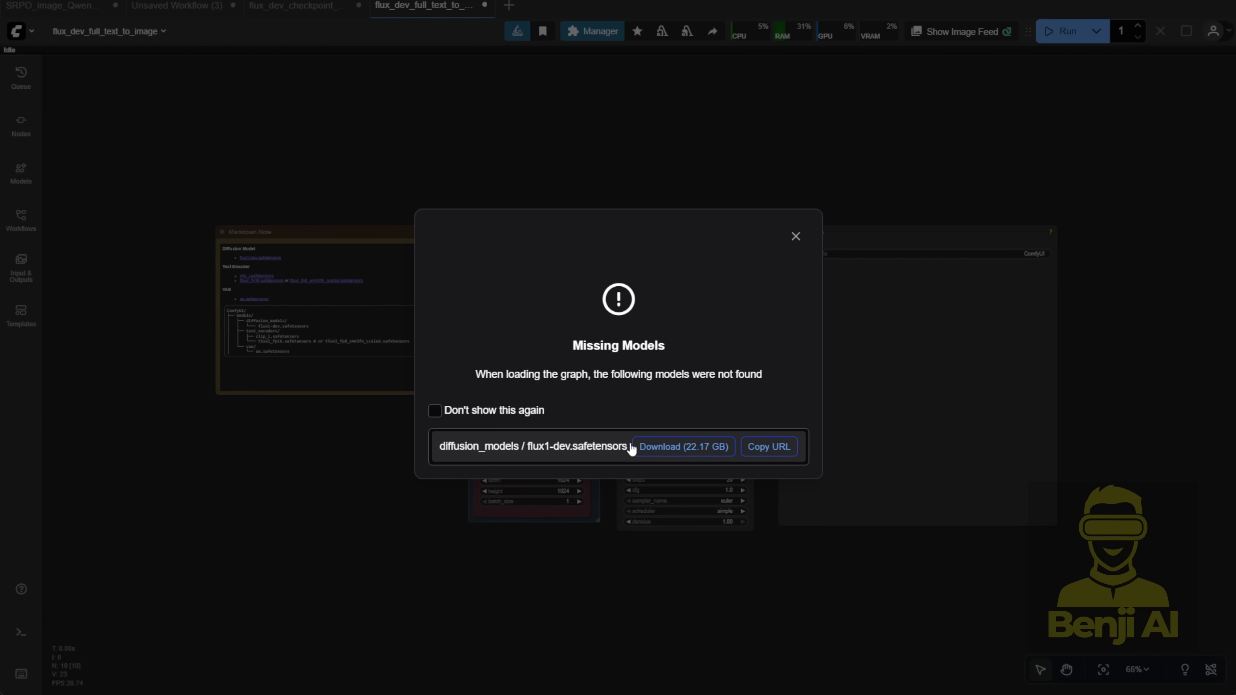
{"action": "left_click", "coordinate": [795, 238]}
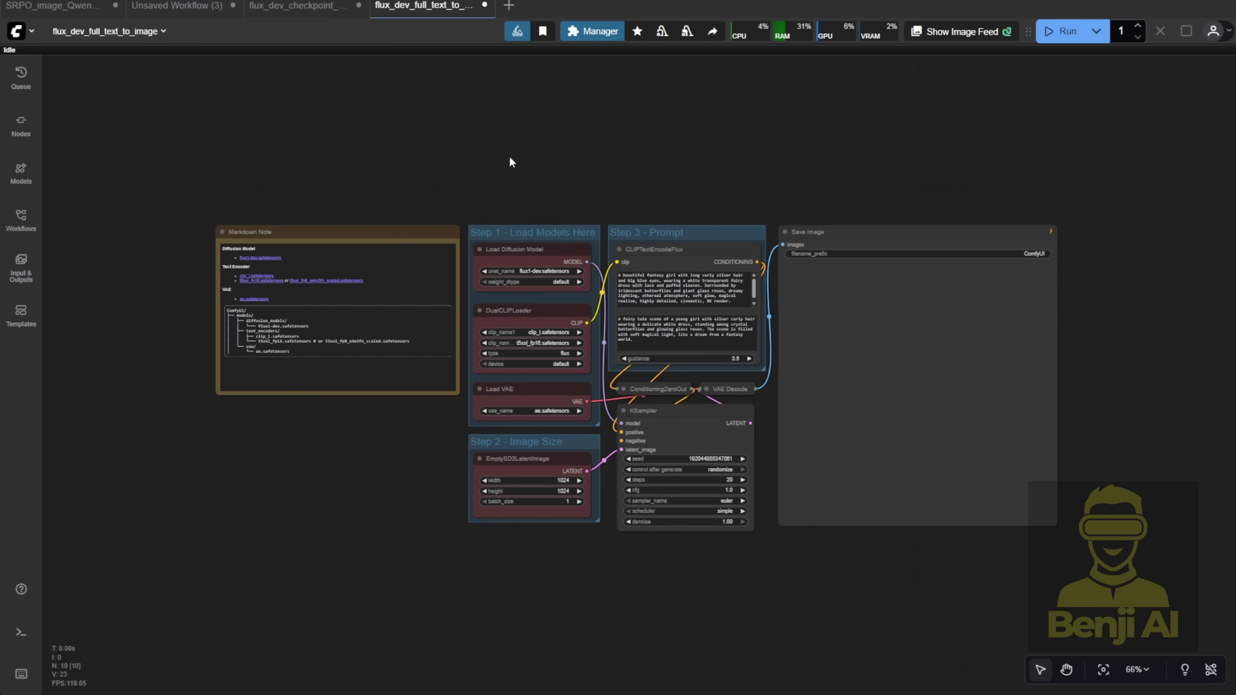
{"action": "left_click", "coordinate": [359, 5]}
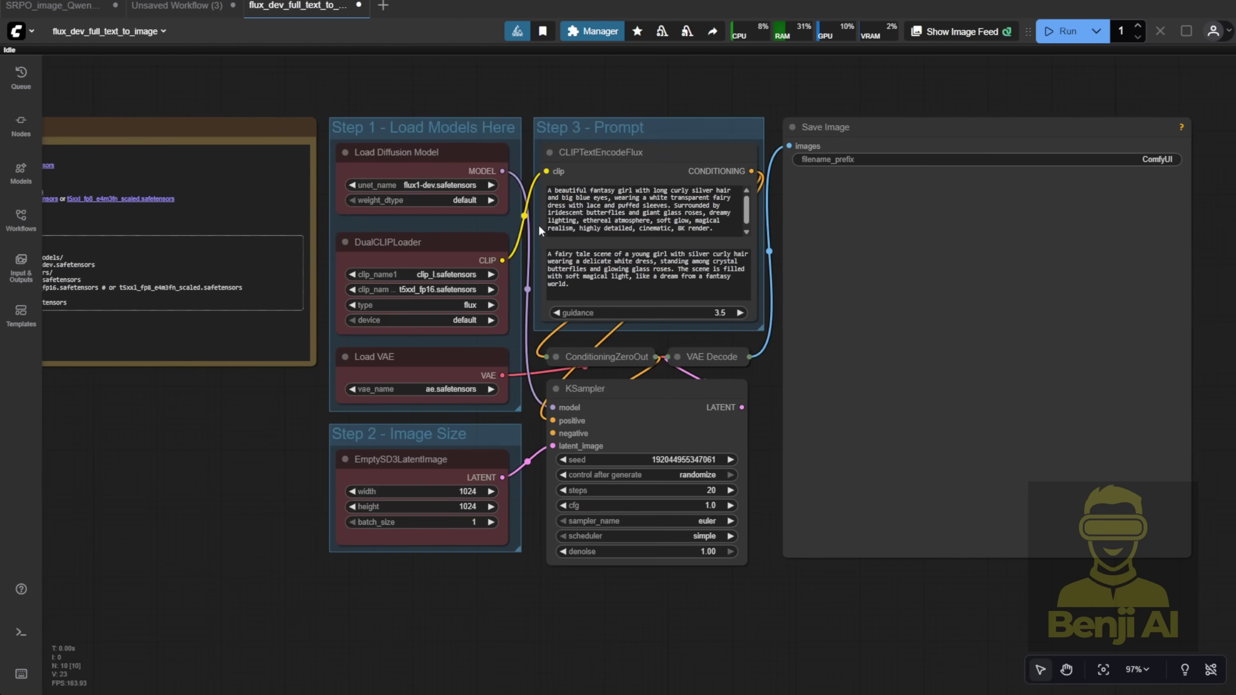
Set the Load Diffusion Model node's unet_name to Flux\flux1-dev.sft
{"action": "scroll", "coordinate": [540, 233], "scroll_direction": "up", "scroll_amount": 3}
{"action": "left_click", "coordinate": [419, 171]}
{"action": "left_click", "coordinate": [469, 210]}
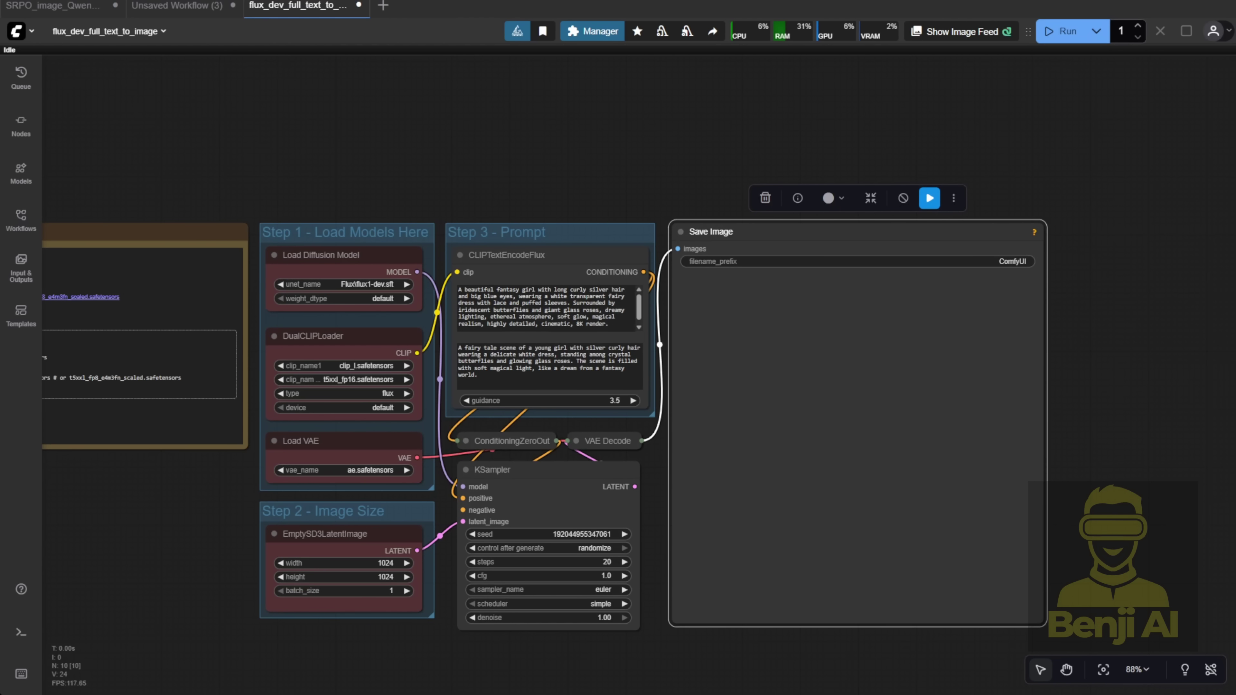
Replace the Save Image node with a Preview Image node connected to VAE Decode, and run the workflow
{"action": "key", "text": "Delete"}
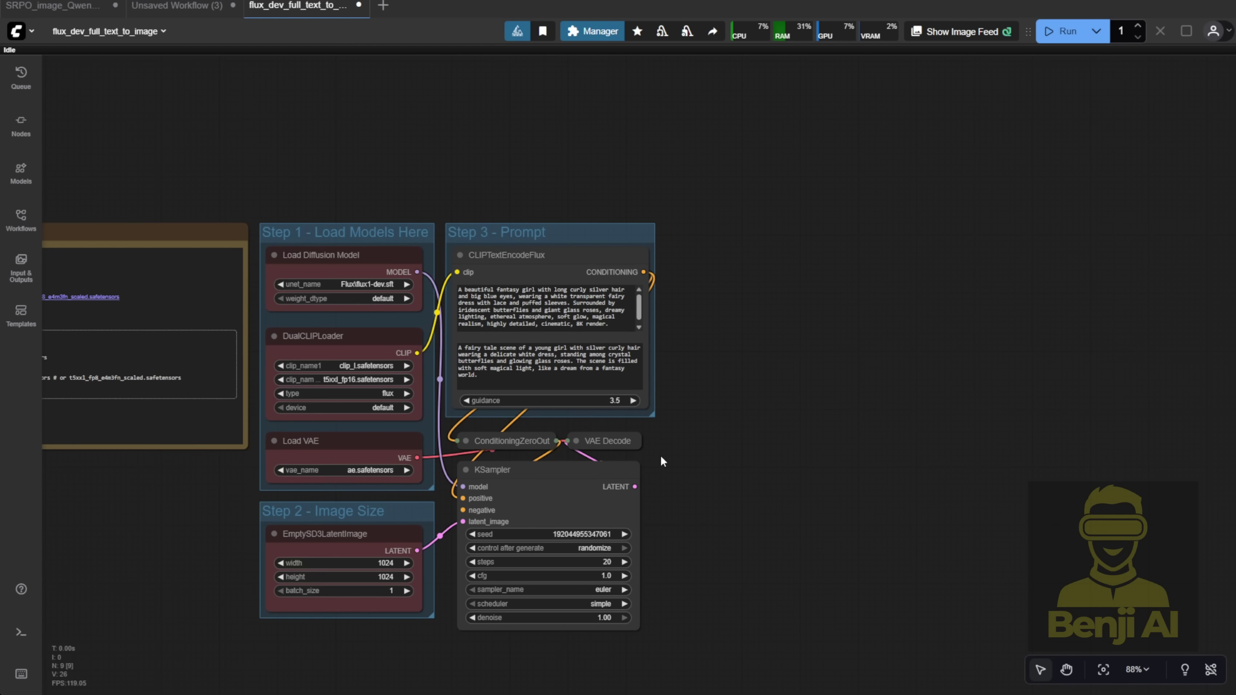
{"action": "left_click_drag", "start_coordinate": [642, 440], "coordinate": [762, 364]}
{"action": "key", "text": "ctrl+Return"}
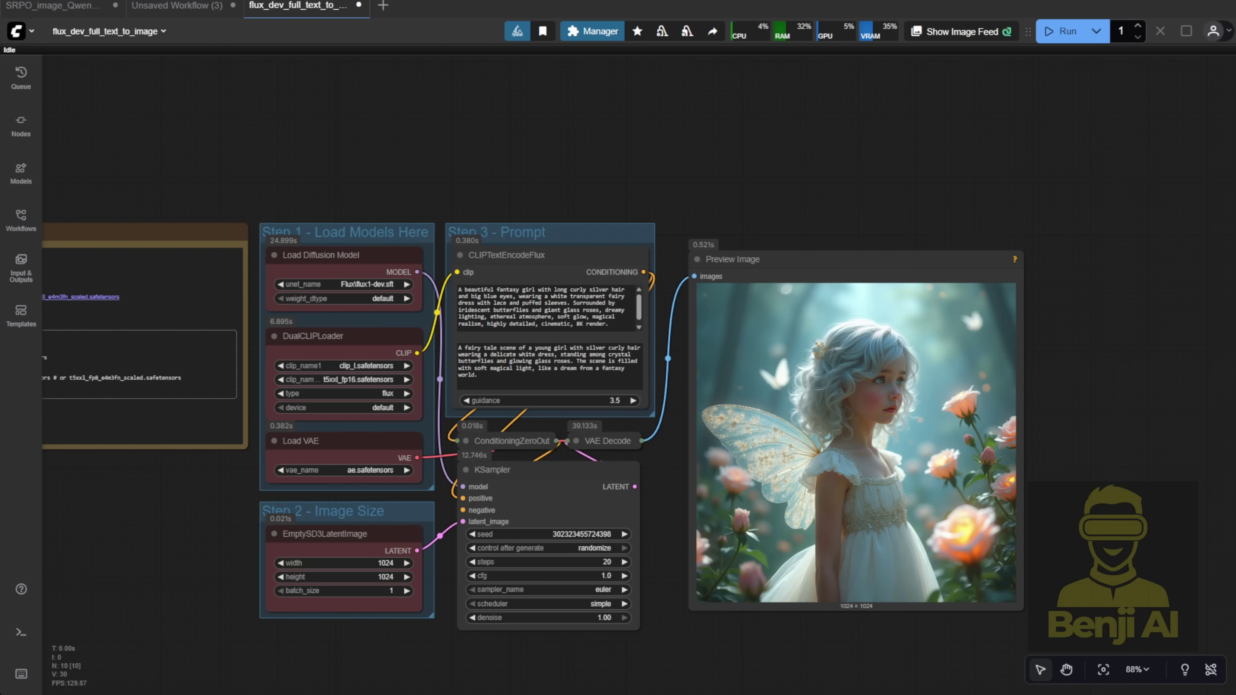
{"action": "scroll", "coordinate": [1122, 388], "scroll_direction": "up", "scroll_amount": 3}
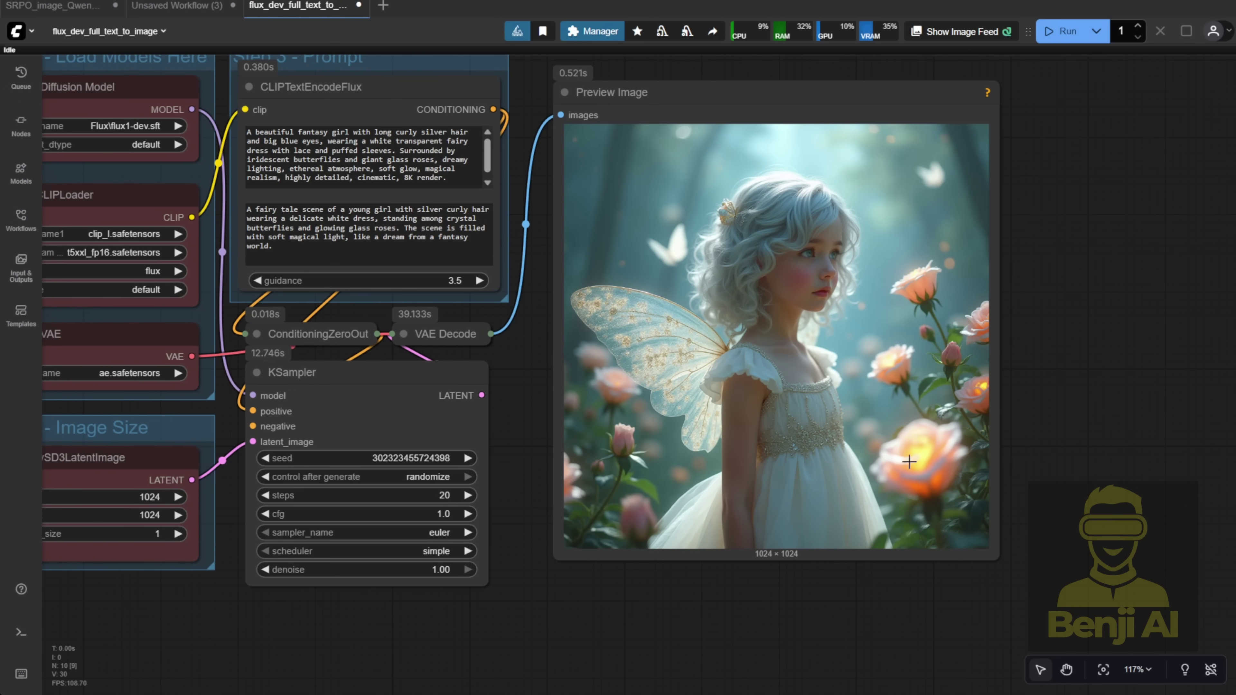
{"action": "left_click_drag", "start_coordinate": [562, 633], "coordinate": [754, 665]}
{"action": "left_click_drag", "start_coordinate": [672, 660], "coordinate": [562, 666]}
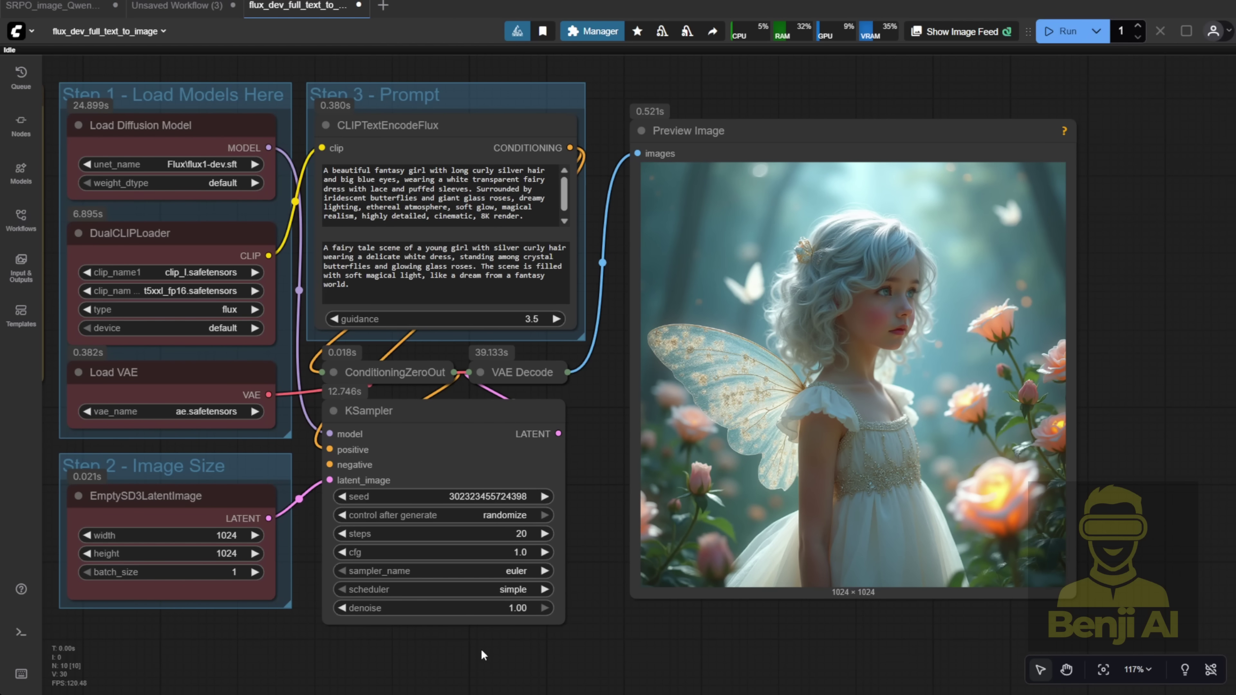
Add a DyPE for FLUX node and place it above the Step 3 - Prompt group
{"action": "scroll", "coordinate": [480, 648], "scroll_direction": "down", "scroll_amount": 4}
{"action": "scroll", "coordinate": [409, 214], "scroll_direction": "up", "scroll_amount": 2}
{"action": "double_click", "coordinate": [397, 224]}
{"action": "type", "text": "Dy"}
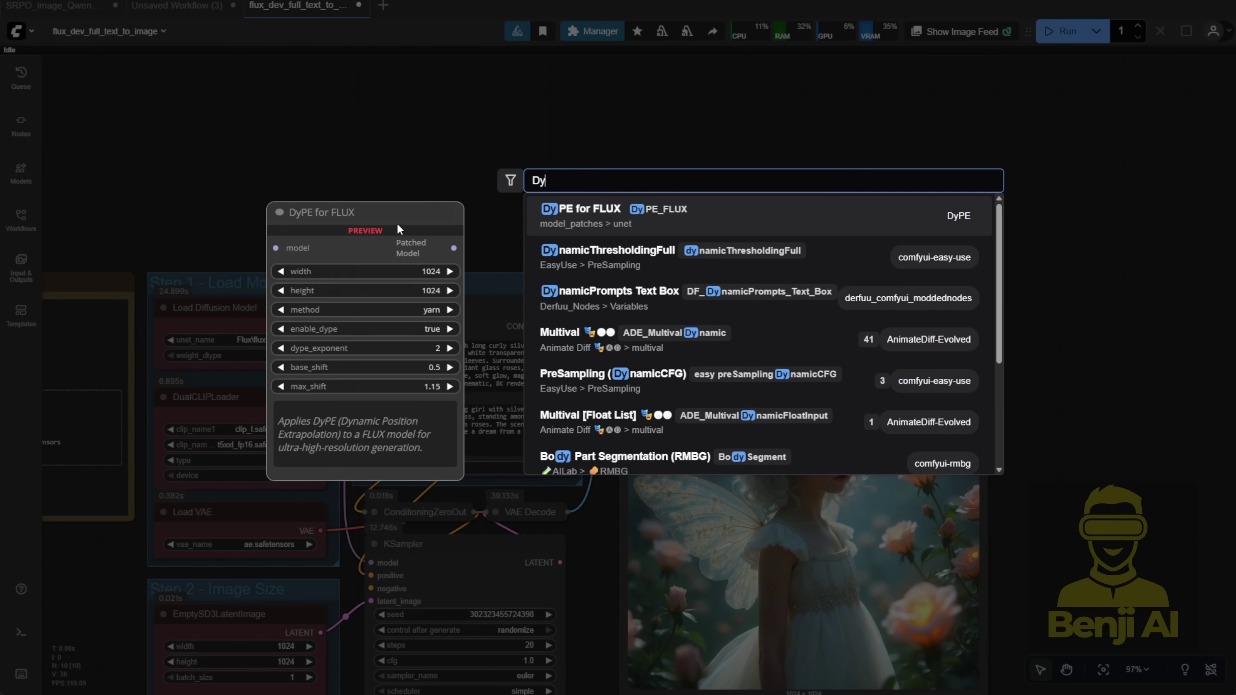
{"action": "left_click", "coordinate": [569, 224]}
{"action": "scroll", "coordinate": [524, 216], "scroll_direction": "up", "scroll_amount": 4}
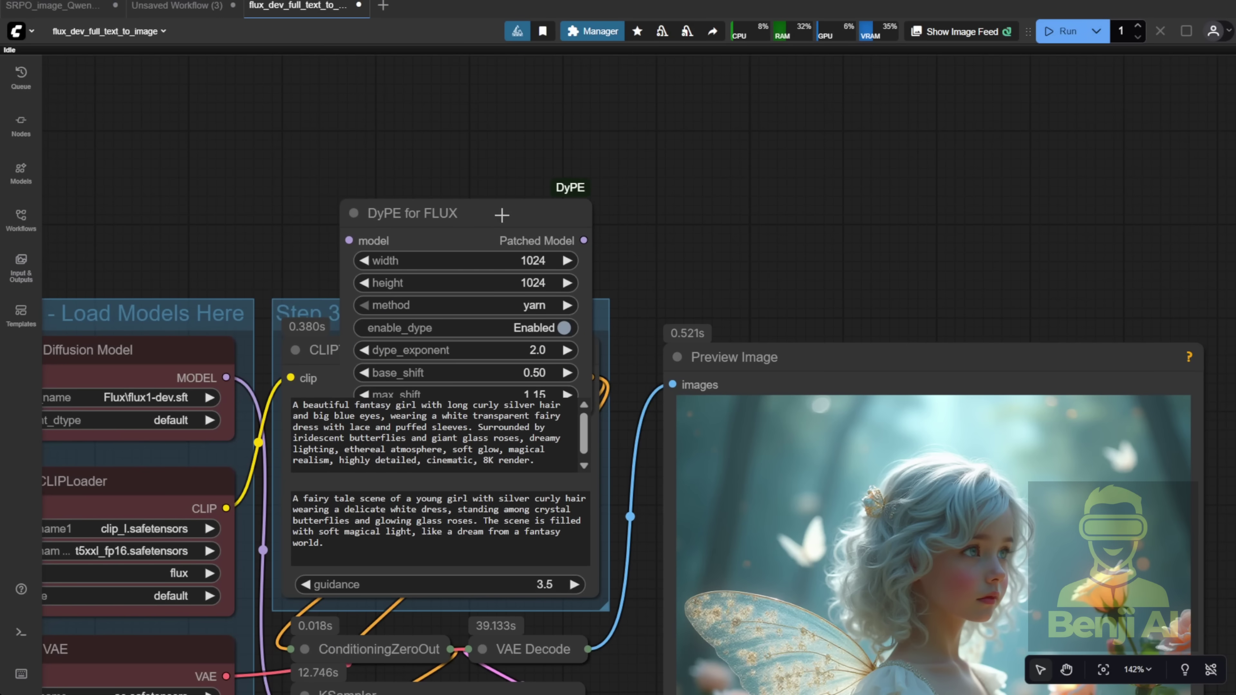
{"action": "left_click_drag", "start_coordinate": [500, 217], "coordinate": [438, 88]}
Spread the KSampler and VAE Decode nodes away from the Step 3 - Prompt group, and enlarge that group to enclose ConditioningZeroOut
{"action": "scroll", "coordinate": [681, 195], "scroll_direction": "down", "scroll_amount": 3}
{"action": "left_click_drag", "start_coordinate": [681, 195], "coordinate": [603, 92]}
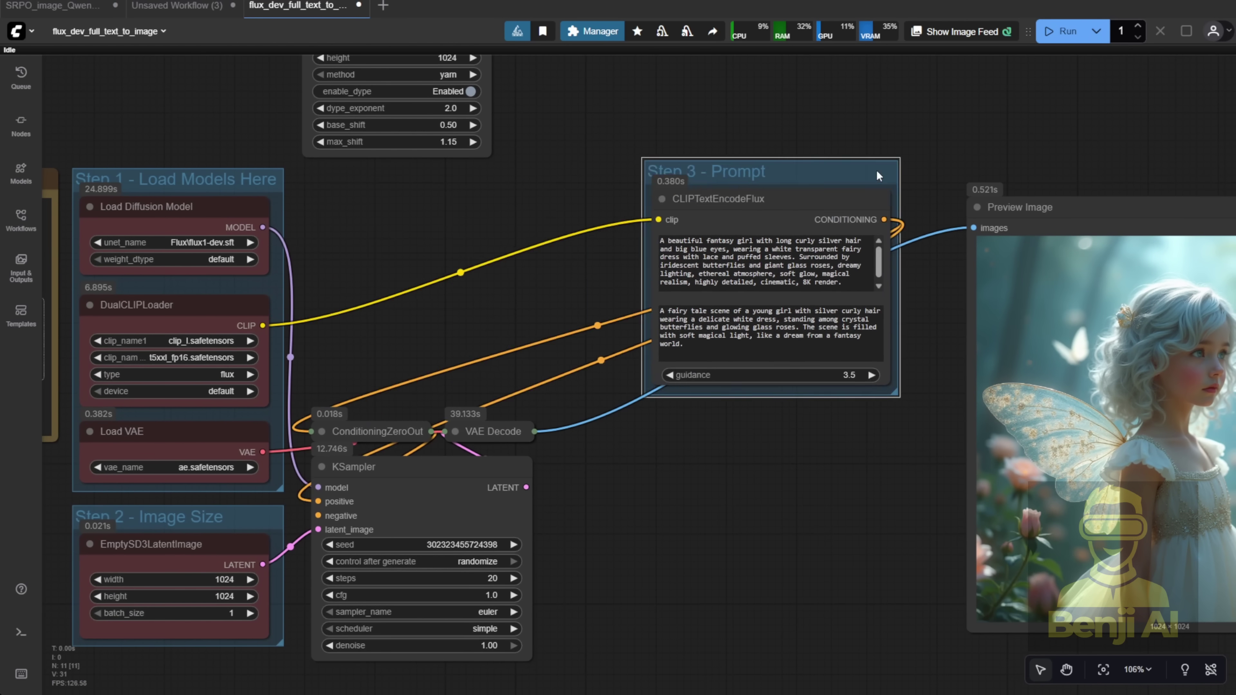
{"action": "left_click_drag", "start_coordinate": [879, 177], "coordinate": [679, 151]}
{"action": "left_click_drag", "start_coordinate": [371, 473], "coordinate": [780, 376]}
{"action": "left_click_drag", "start_coordinate": [493, 428], "coordinate": [898, 235]}
{"action": "left_click_drag", "start_coordinate": [377, 431], "coordinate": [408, 465]}
{"action": "left_click_drag", "start_coordinate": [585, 147], "coordinate": [440, 188]}
{"action": "left_click_drag", "start_coordinate": [548, 411], "coordinate": [544, 461]}
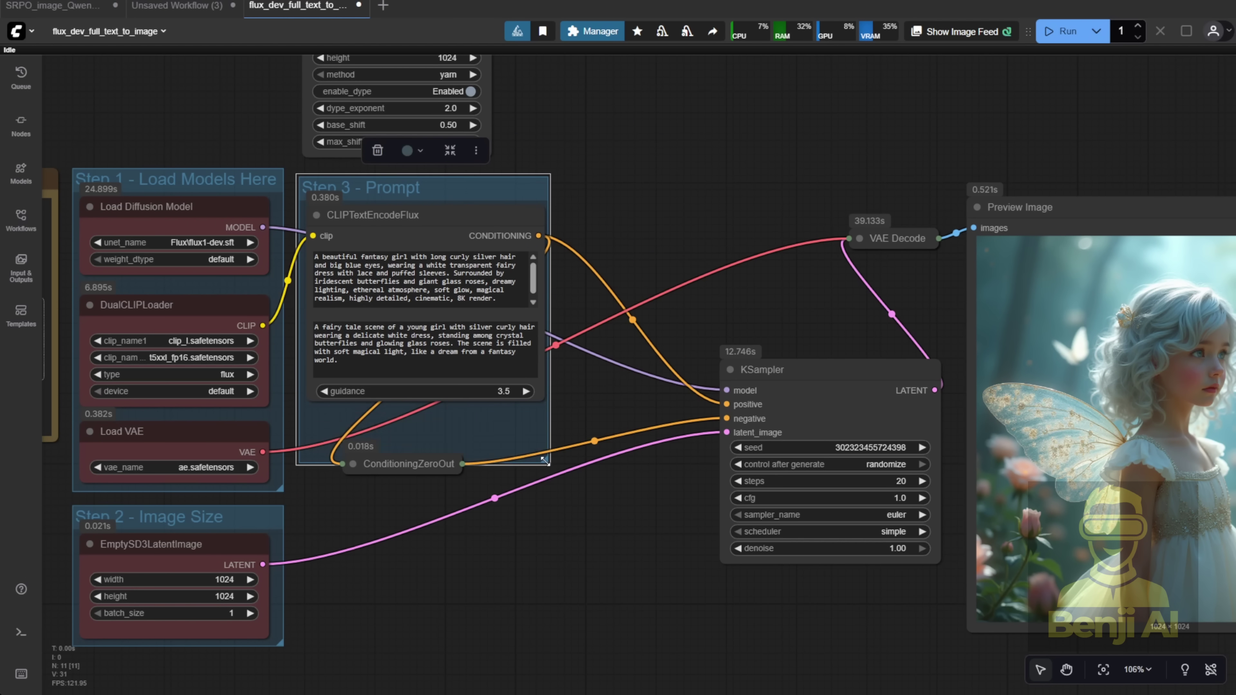
{"action": "left_click_drag", "start_coordinate": [428, 464], "coordinate": [431, 432]}
Place DyPE for FLUX above the prompt group, wire it between Load Diffusion Model and KSampler, and color it brown
{"action": "left_click_drag", "start_coordinate": [610, 121], "coordinate": [596, 181]}
{"action": "left_click_drag", "start_coordinate": [451, 258], "coordinate": [483, 448]}
{"action": "scroll", "coordinate": [551, 256], "scroll_direction": "down", "scroll_amount": 4}
{"action": "left_click_drag", "start_coordinate": [466, 132], "coordinate": [505, 261]}
{"action": "scroll", "coordinate": [519, 280], "scroll_direction": "up", "scroll_amount": 4}
{"action": "left_click", "coordinate": [445, 209]}
{"action": "left_click", "coordinate": [504, 179]}
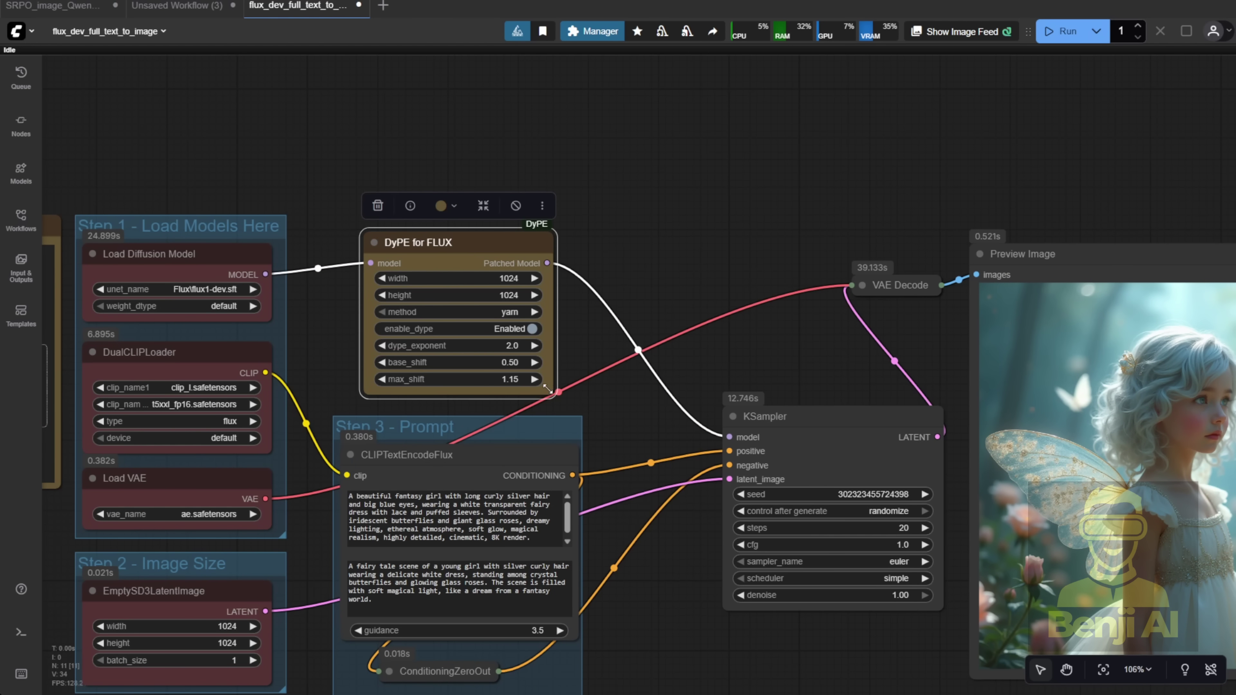
Widen the DyPE for FLUX node and align the Step 3 - Prompt group beneath it
{"action": "left_click_drag", "start_coordinate": [547, 389], "coordinate": [641, 386]}
{"action": "left_click_drag", "start_coordinate": [708, 230], "coordinate": [705, 218]}
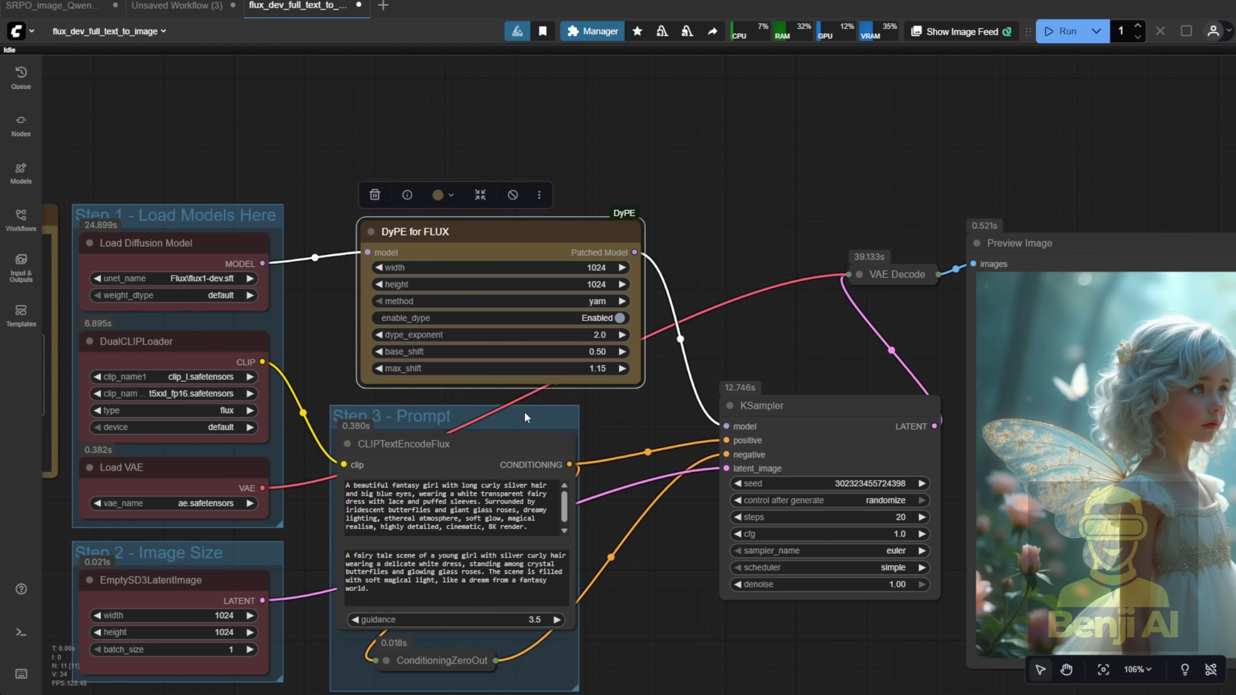
{"action": "left_click_drag", "start_coordinate": [550, 420], "coordinate": [594, 424]}
{"action": "left_click_drag", "start_coordinate": [707, 268], "coordinate": [718, 143]}
{"action": "scroll", "coordinate": [700, 268], "scroll_direction": "up", "scroll_amount": 3}
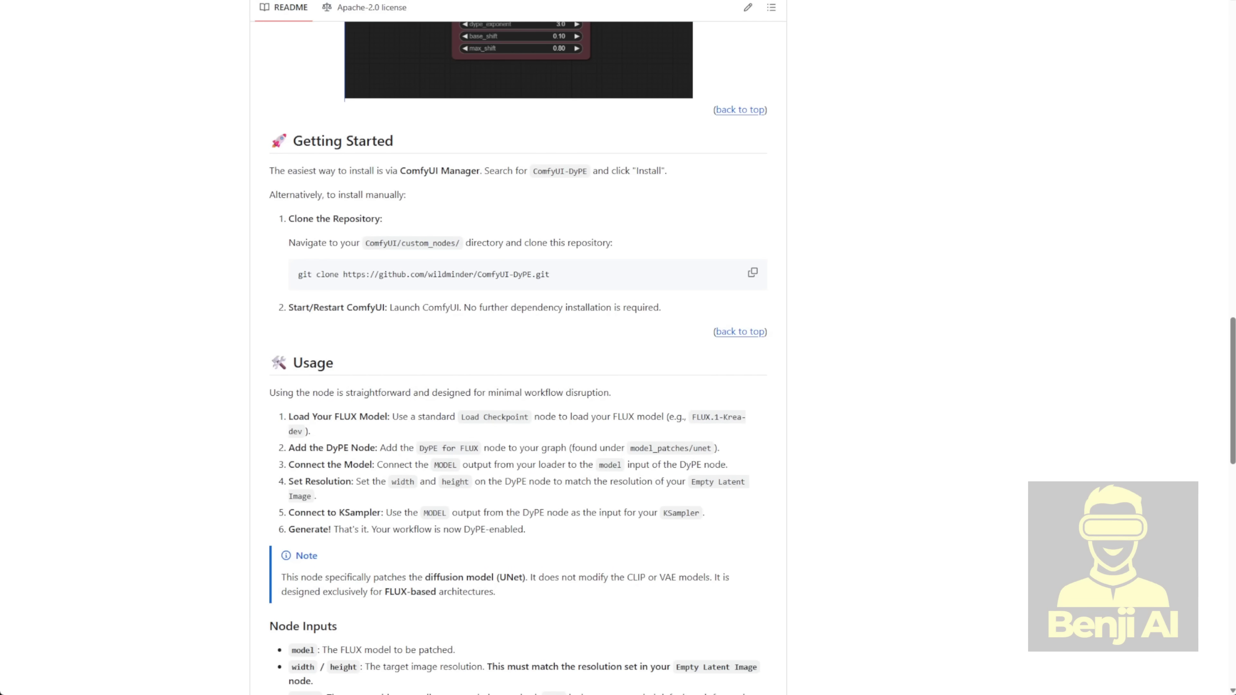
Switch to the ComfyUI-DyPE README and examine the node inputs and the warning about the width and height parameters
{"action": "scroll", "coordinate": [236, 322], "scroll_direction": "down", "scroll_amount": 7}
{"action": "left_click_drag", "start_coordinate": [282, 496], "coordinate": [523, 500]}
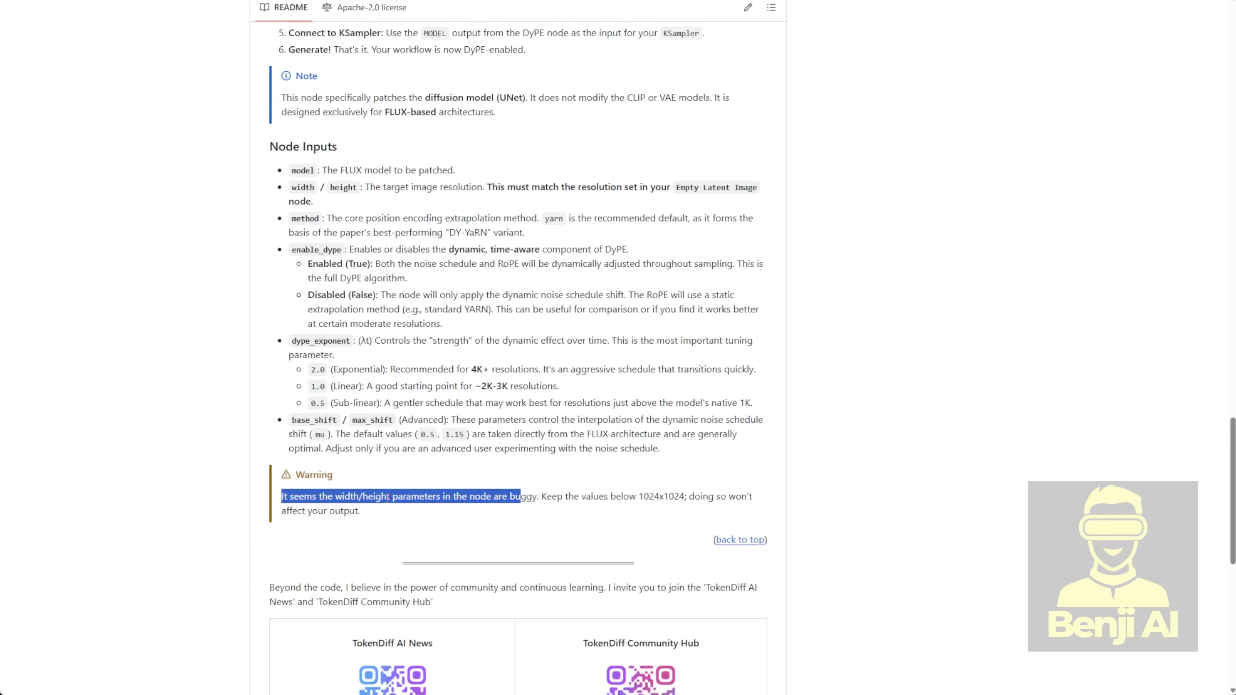
{"action": "left_click_drag", "start_coordinate": [557, 495], "coordinate": [691, 498]}
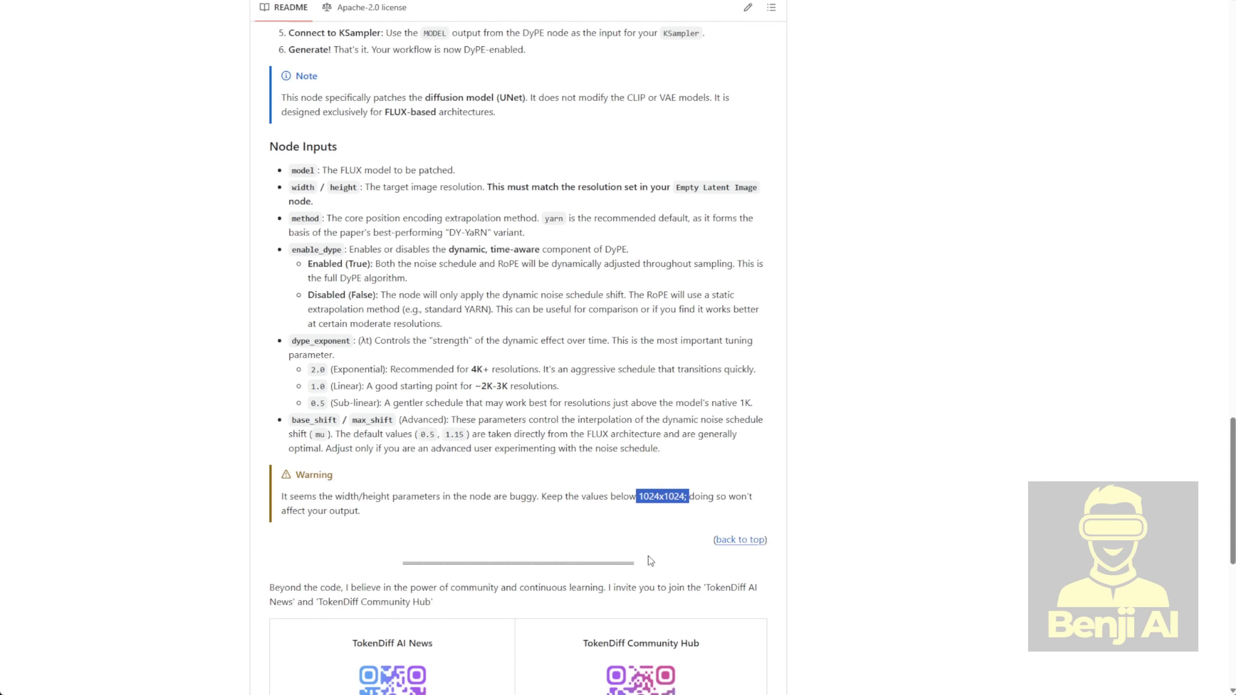
{"action": "left_click", "coordinate": [836, 457]}
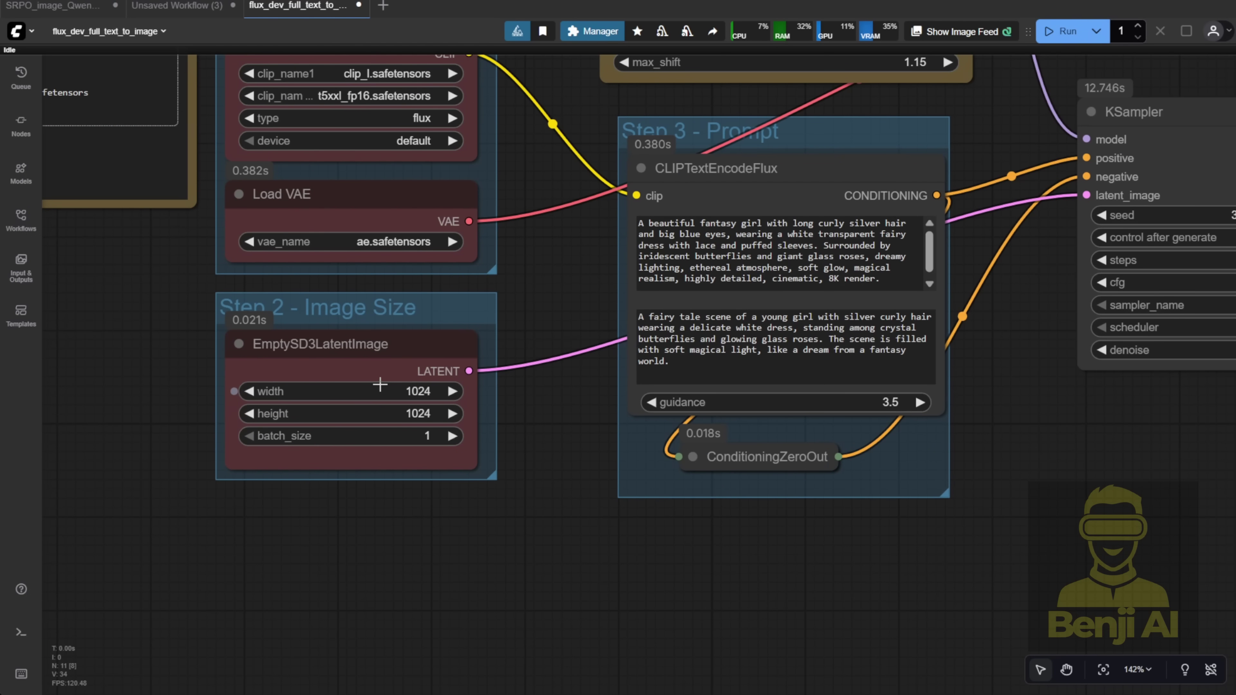
In ComfyUI, set the DyPE node's dype_exponent to 3.0 and the EmptySD3LatentImage width to 3840 and height to 2160
{"action": "scroll", "coordinate": [385, 530], "scroll_direction": "down", "scroll_amount": 2}
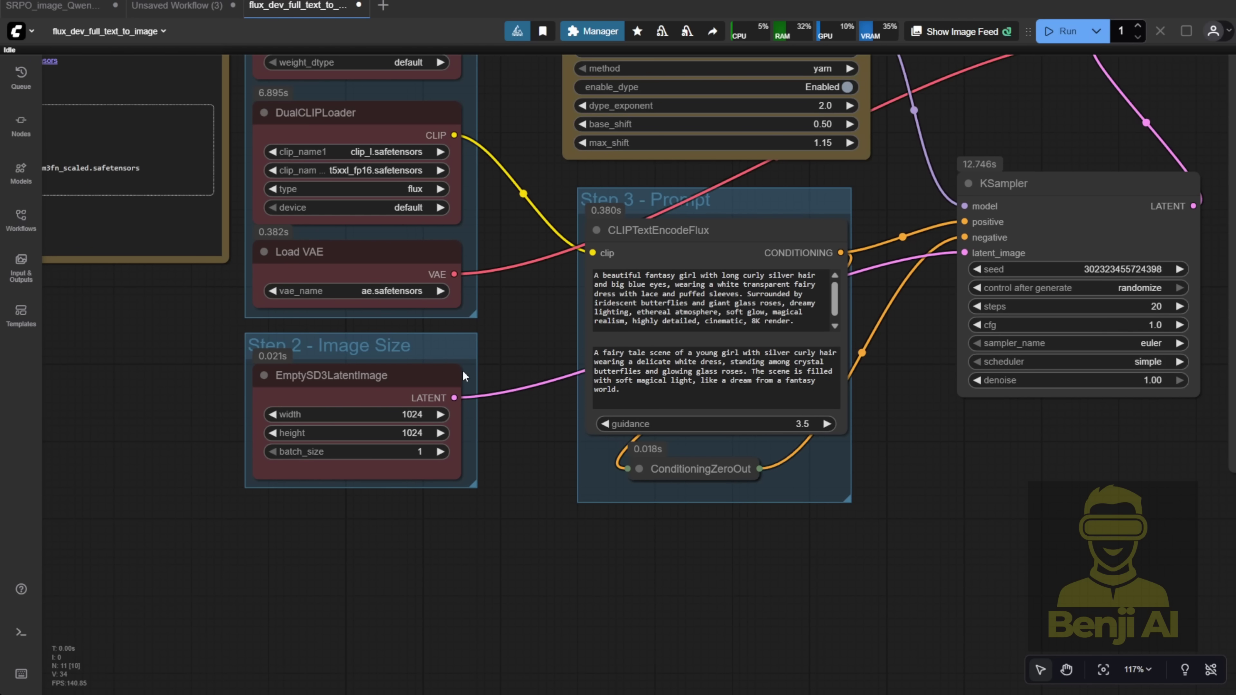
{"action": "left_click_drag", "start_coordinate": [463, 375], "coordinate": [358, 484]}
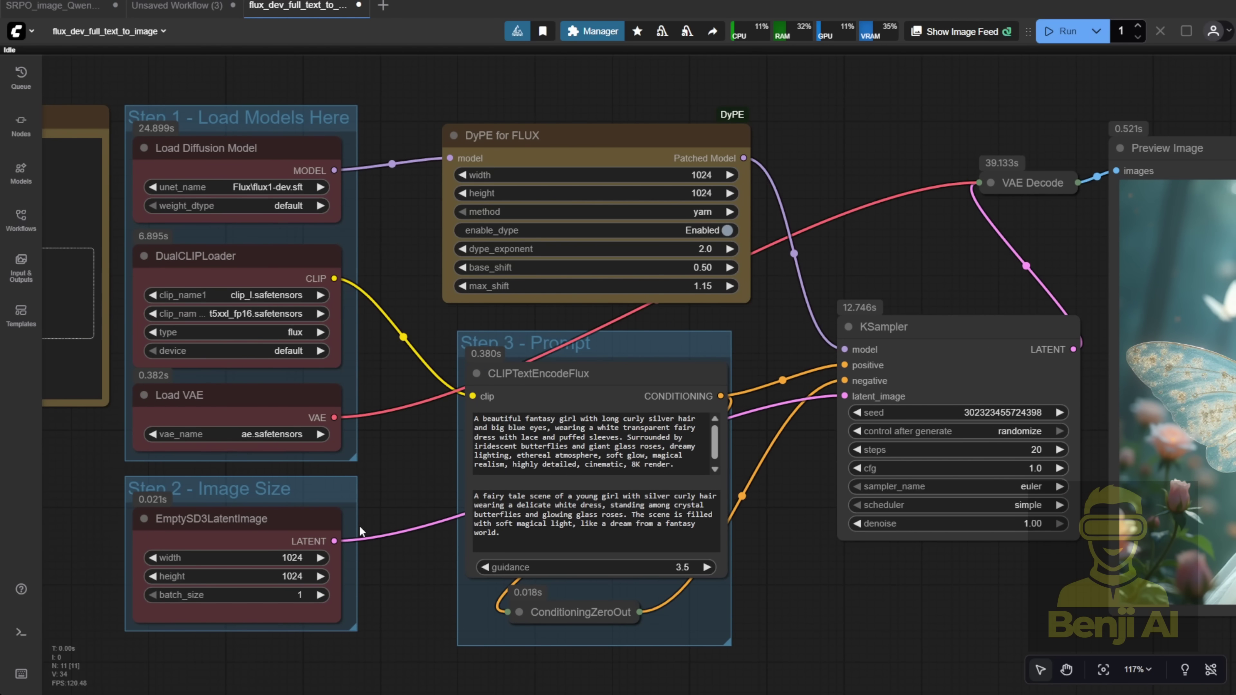
{"action": "scroll", "coordinate": [741, 145], "scroll_direction": "up", "scroll_amount": 4}
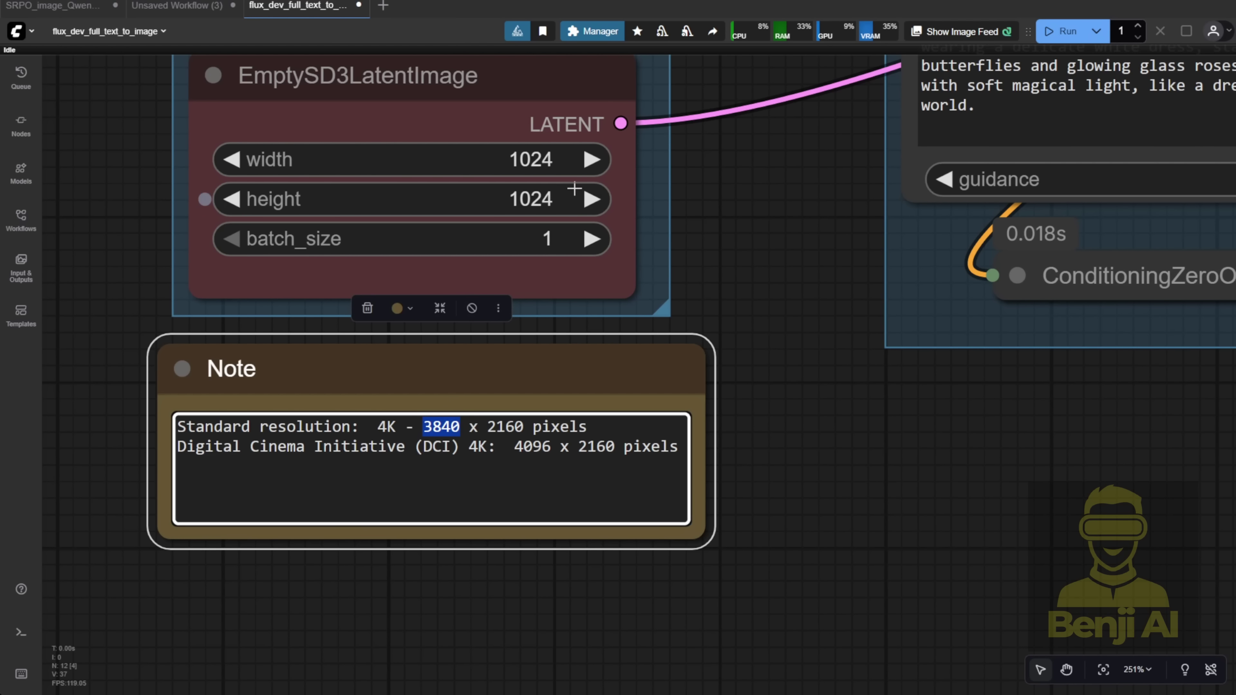
{"action": "left_click", "coordinate": [537, 163]}
{"action": "type", "text": "3840"}
{"action": "left_click", "coordinate": [833, 103]}
{"action": "left_click", "coordinate": [506, 426]}
{"action": "double_click", "coordinate": [506, 426]}
{"action": "key", "text": "ctrl+c"}
{"action": "left_click", "coordinate": [519, 200]}
{"action": "key", "text": "ctrl+v"}
{"action": "left_click", "coordinate": [809, 141]}
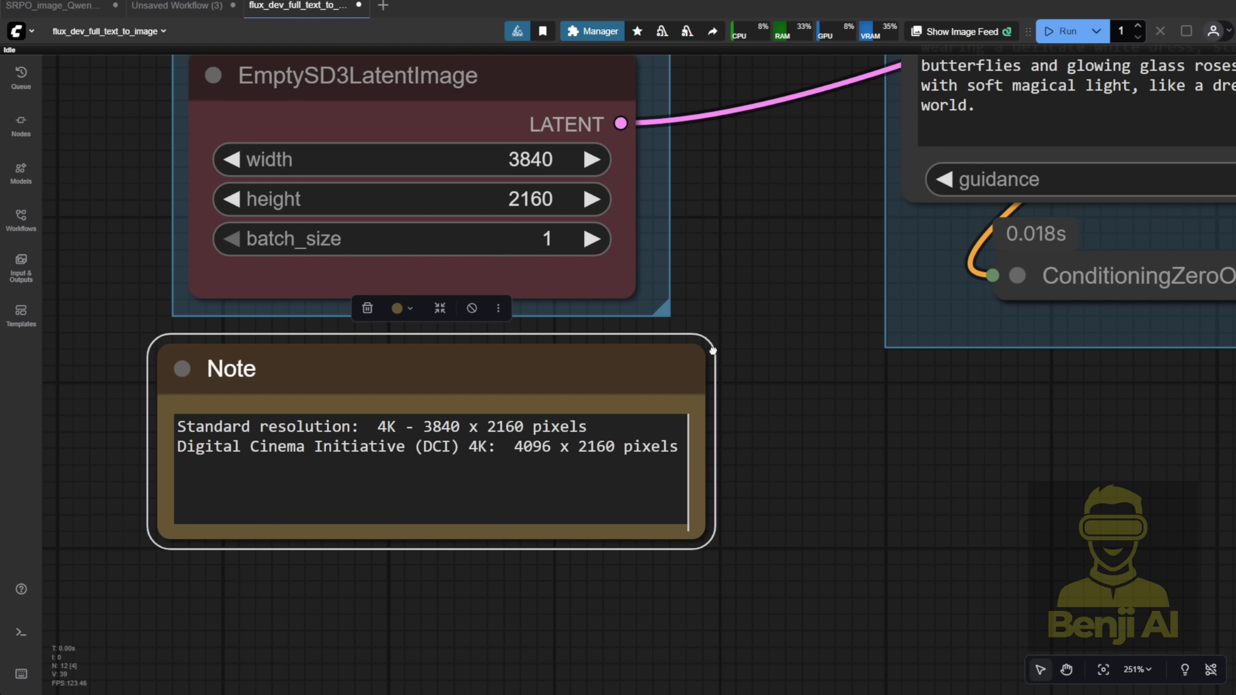
Run the Flux workflow with the DyPE node applied
{"action": "left_click", "coordinate": [745, 323]}
{"action": "scroll", "coordinate": [744, 324], "scroll_direction": "down", "scroll_amount": 5}
{"action": "left_click_drag", "start_coordinate": [757, 319], "coordinate": [341, 641]}
{"action": "left_click_drag", "start_coordinate": [644, 618], "coordinate": [289, 514]}
{"action": "scroll", "coordinate": [312, 510], "scroll_direction": "down", "scroll_amount": 4}
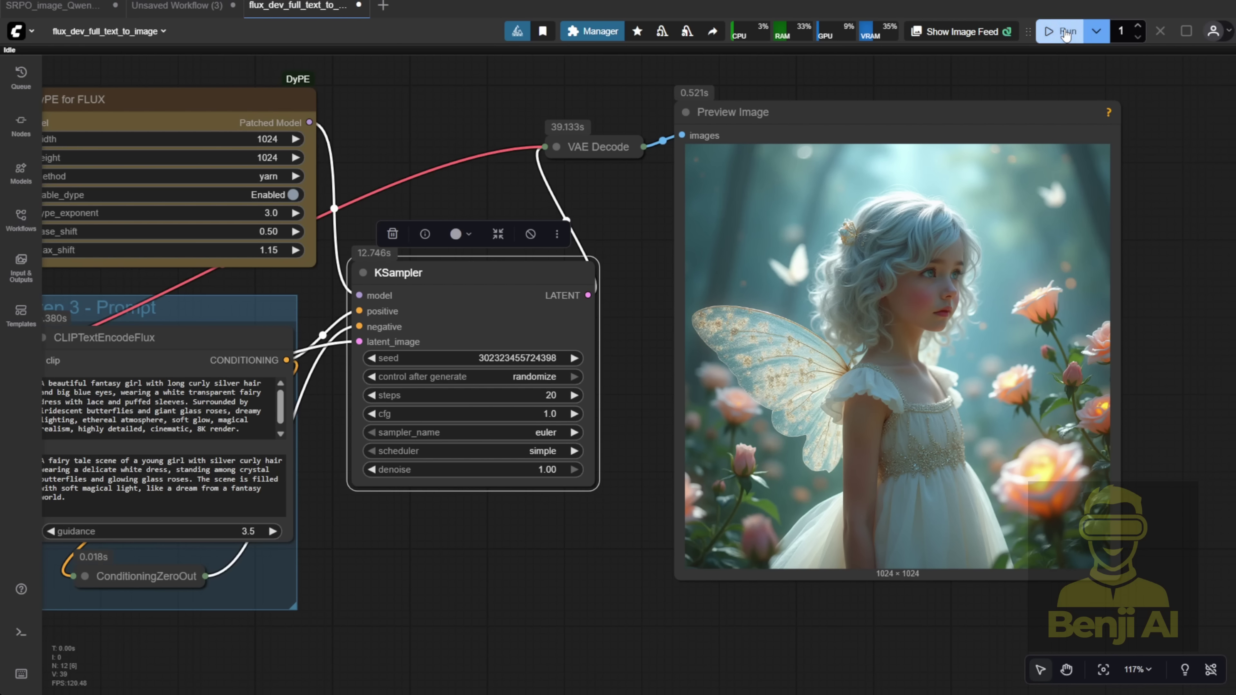
{"action": "left_click", "coordinate": [1068, 31]}
{"action": "scroll", "coordinate": [441, 173], "scroll_direction": "down", "scroll_amount": 3}
{"action": "left_click_drag", "start_coordinate": [457, 176], "coordinate": [734, 164]}
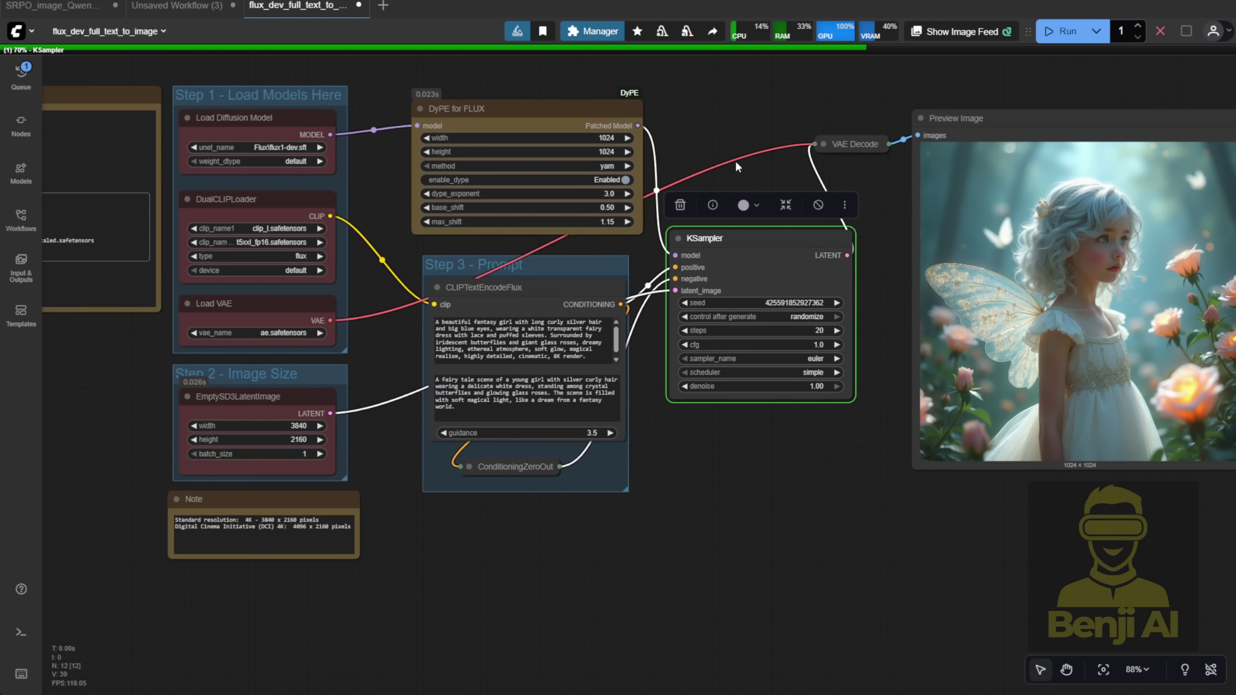
Show the console logs to follow the sampling progress and shrink the log area slightly
{"action": "left_click", "coordinate": [8, 634]}
{"action": "left_click", "coordinate": [776, 472]}
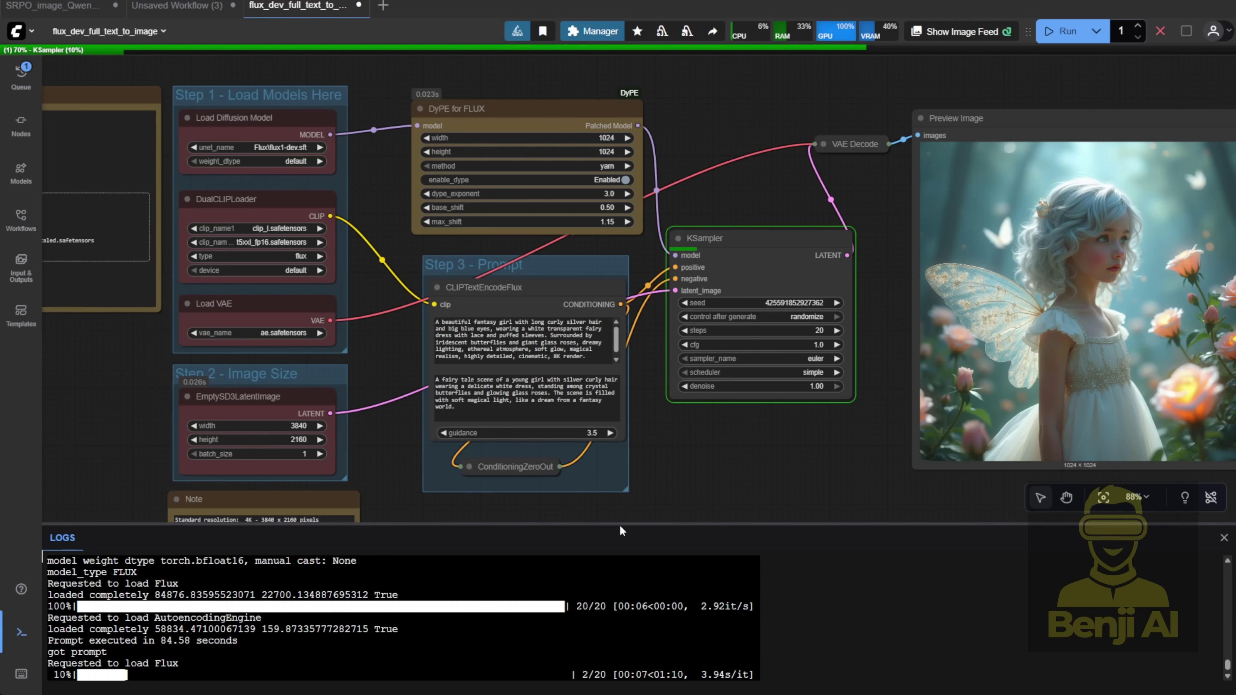
{"action": "left_click_drag", "start_coordinate": [619, 524], "coordinate": [620, 546]}
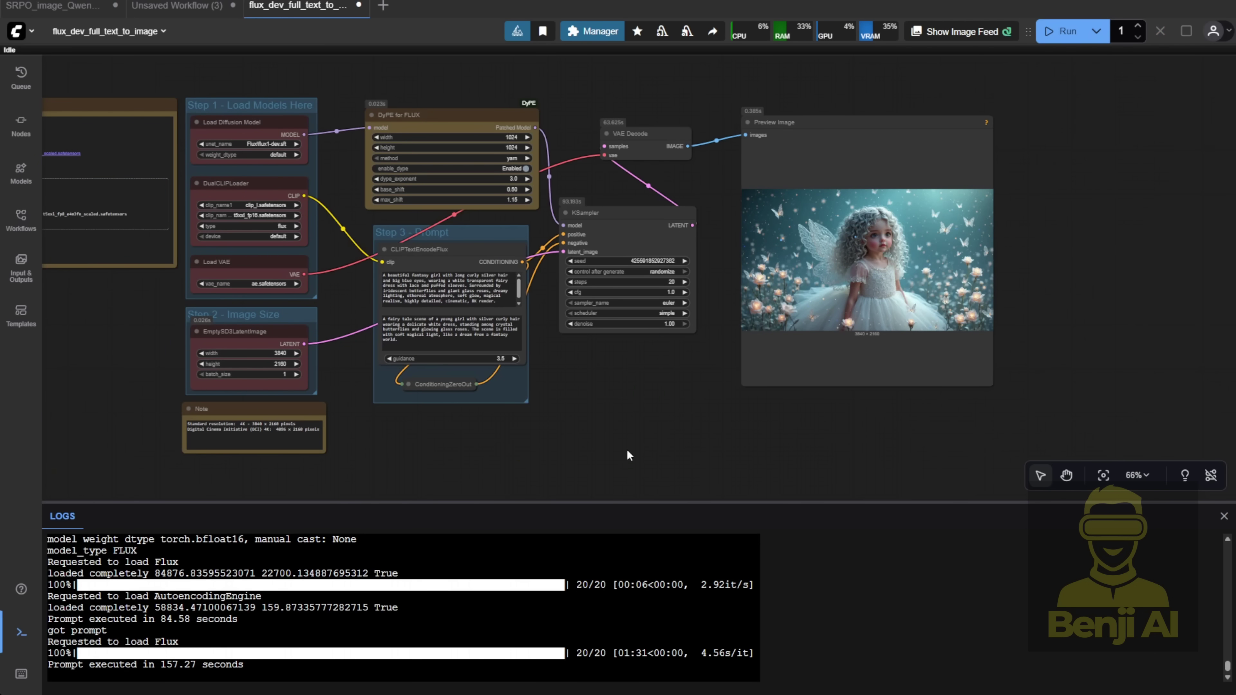
Enlarge the Preview Image node to show the generated image at a bigger size
{"action": "scroll", "coordinate": [837, 424], "scroll_direction": "up", "scroll_amount": 4}
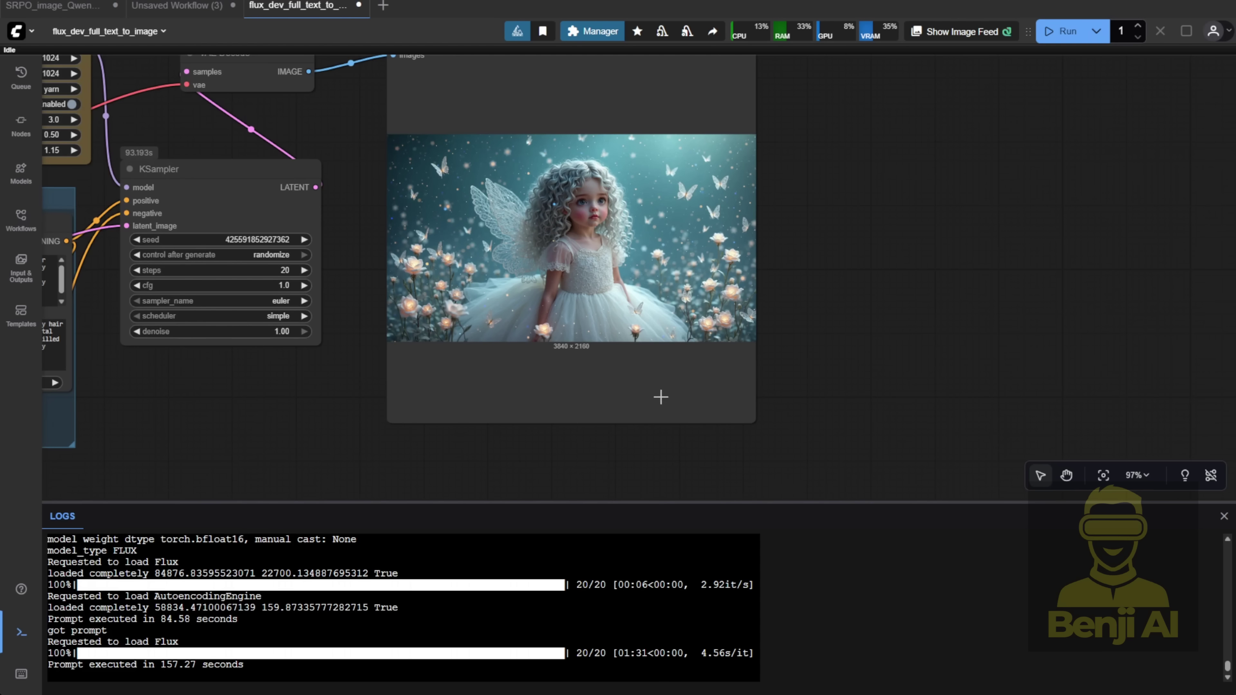
{"action": "scroll", "coordinate": [664, 396], "scroll_direction": "up", "scroll_amount": 4}
{"action": "left_click_drag", "start_coordinate": [789, 431], "coordinate": [1064, 513]}
{"action": "left_click_drag", "start_coordinate": [1152, 278], "coordinate": [1121, 359]}
Open the generated image on its own at full resolution and inspect the face, hair and dress details
{"action": "right_click", "coordinate": [607, 212]}
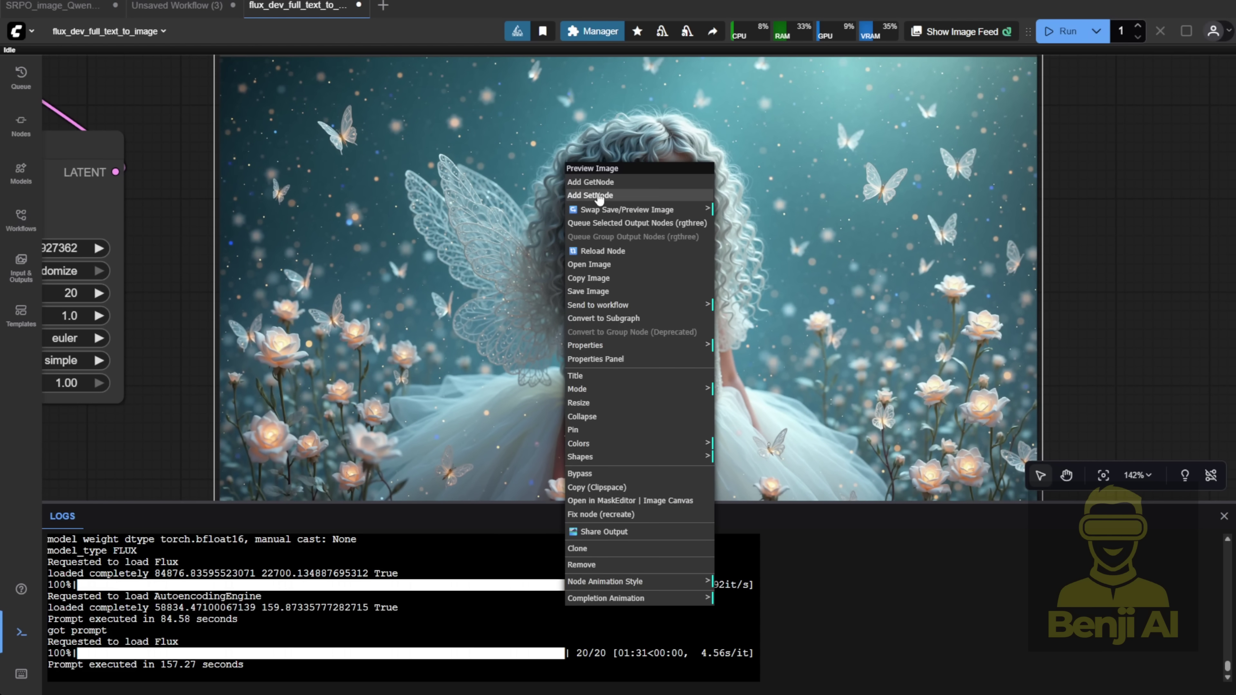
{"action": "left_click", "coordinate": [615, 264]}
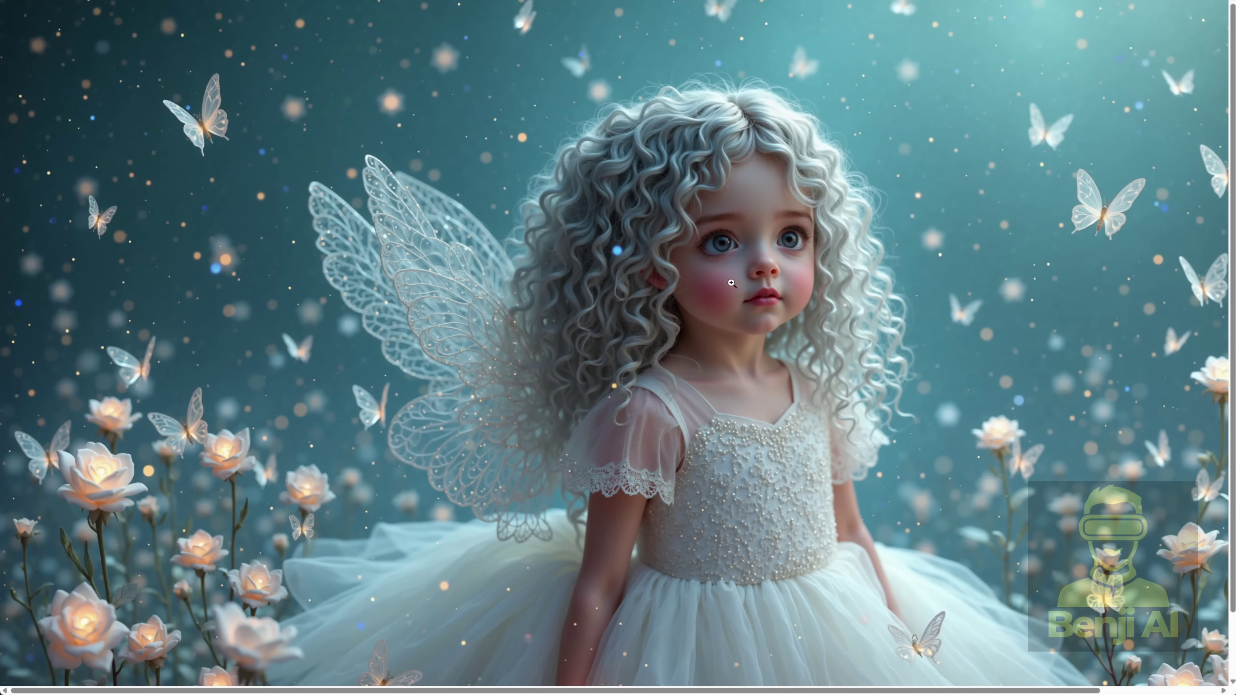
{"action": "left_click", "coordinate": [731, 283]}
{"action": "scroll", "coordinate": [928, 418], "scroll_direction": "down", "scroll_amount": 2}
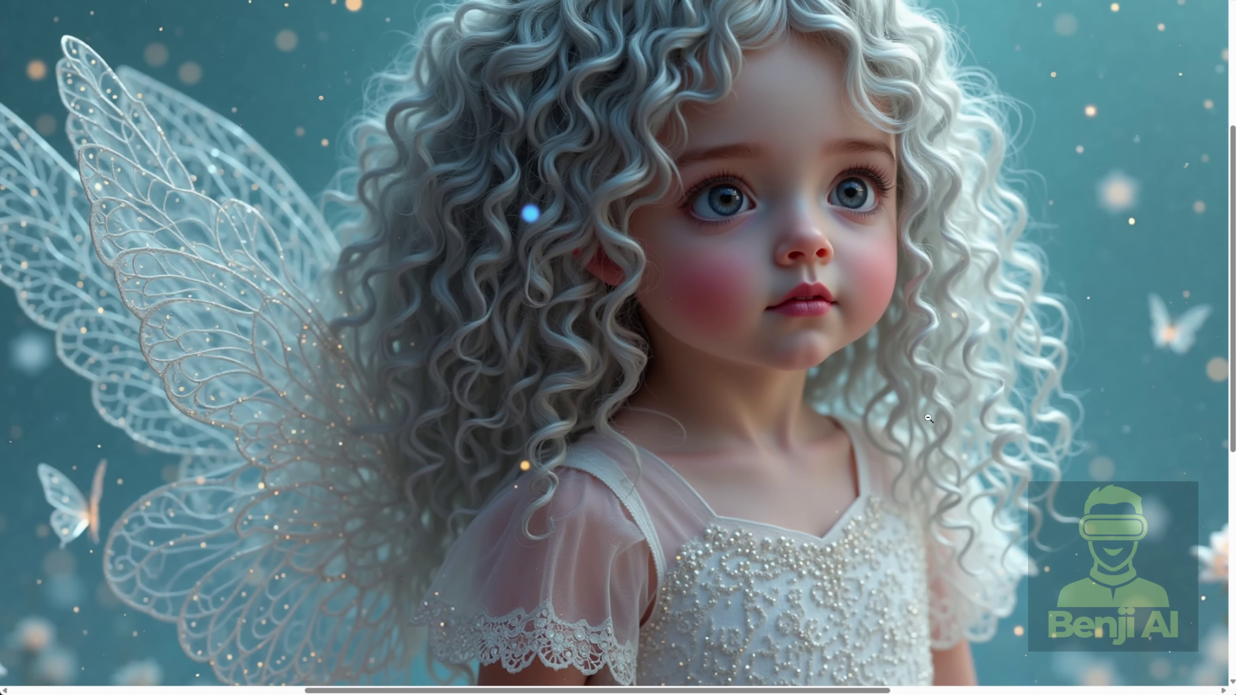
{"action": "scroll", "coordinate": [388, 391], "scroll_direction": "down", "scroll_amount": 3}
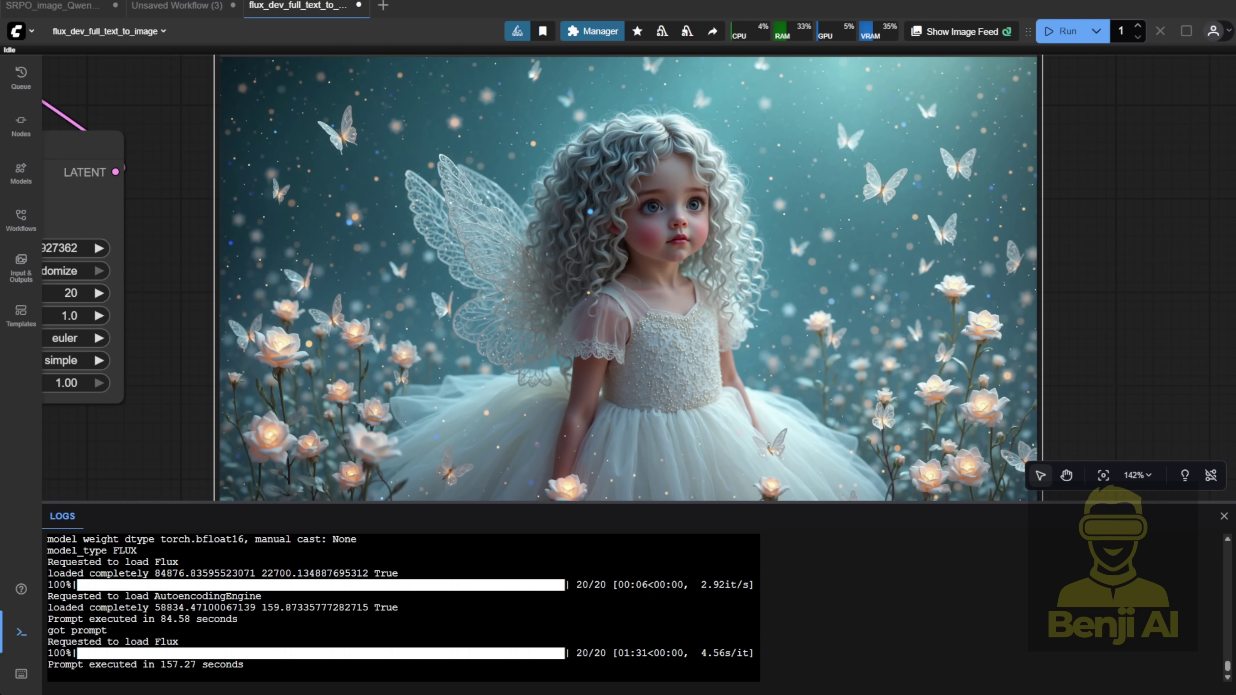
{"action": "left_click", "coordinate": [157, 484]}
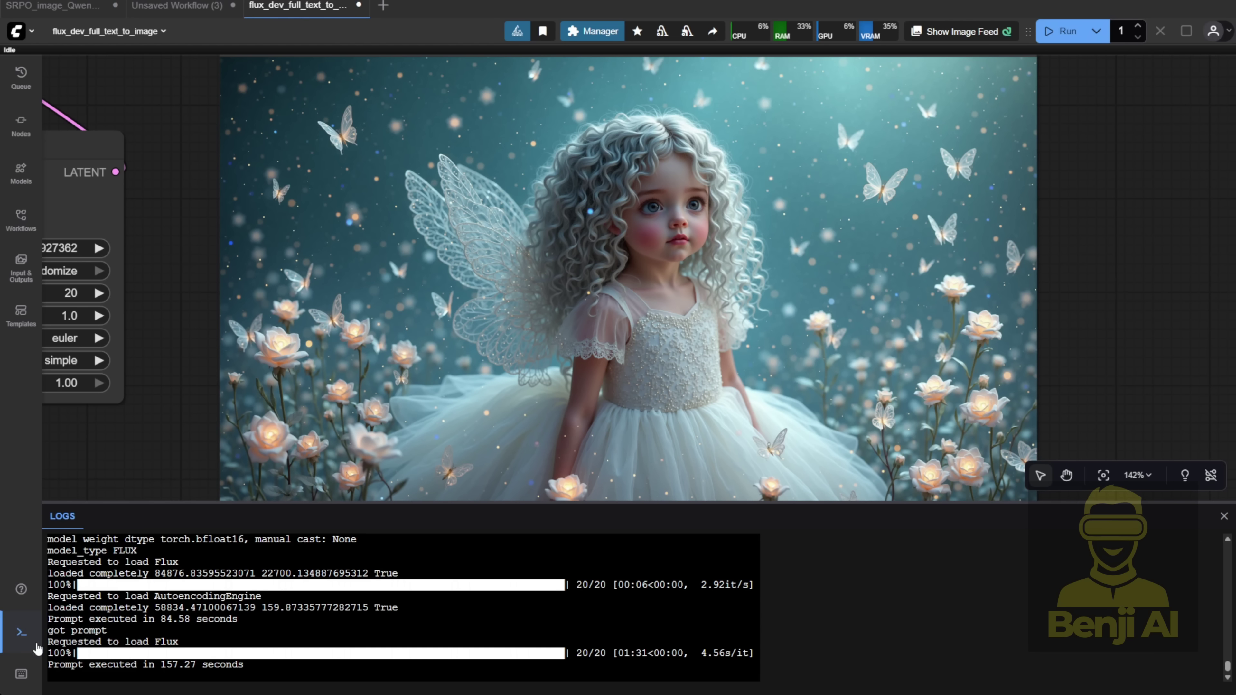
Hide the console logs and add a Patch Sage Attention KJ node above the DyPE for FLUX node
{"action": "left_click", "coordinate": [30, 637]}
{"action": "scroll", "coordinate": [131, 506], "scroll_direction": "down", "scroll_amount": 3}
{"action": "left_click_drag", "start_coordinate": [131, 506], "coordinate": [543, 592]}
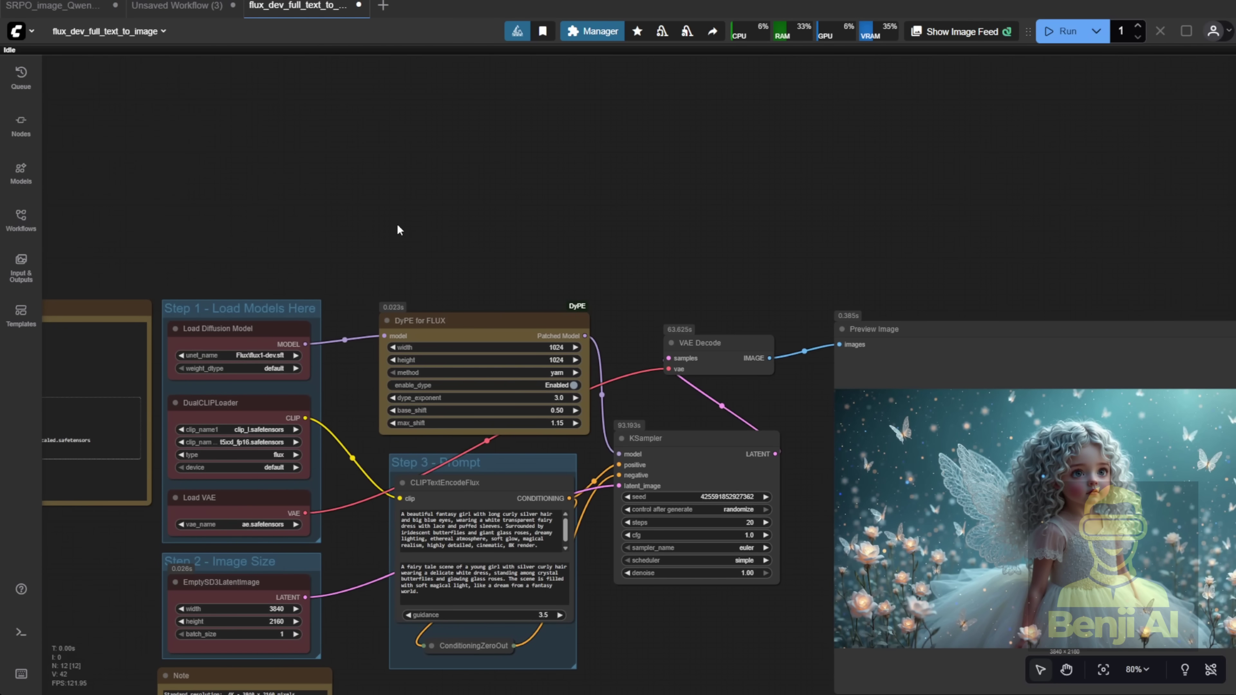
{"action": "double_click", "coordinate": [397, 225]}
{"action": "type", "text": "sage"}
{"action": "key", "text": "Return"}
{"action": "scroll", "coordinate": [423, 204], "scroll_direction": "up", "scroll_amount": 1}
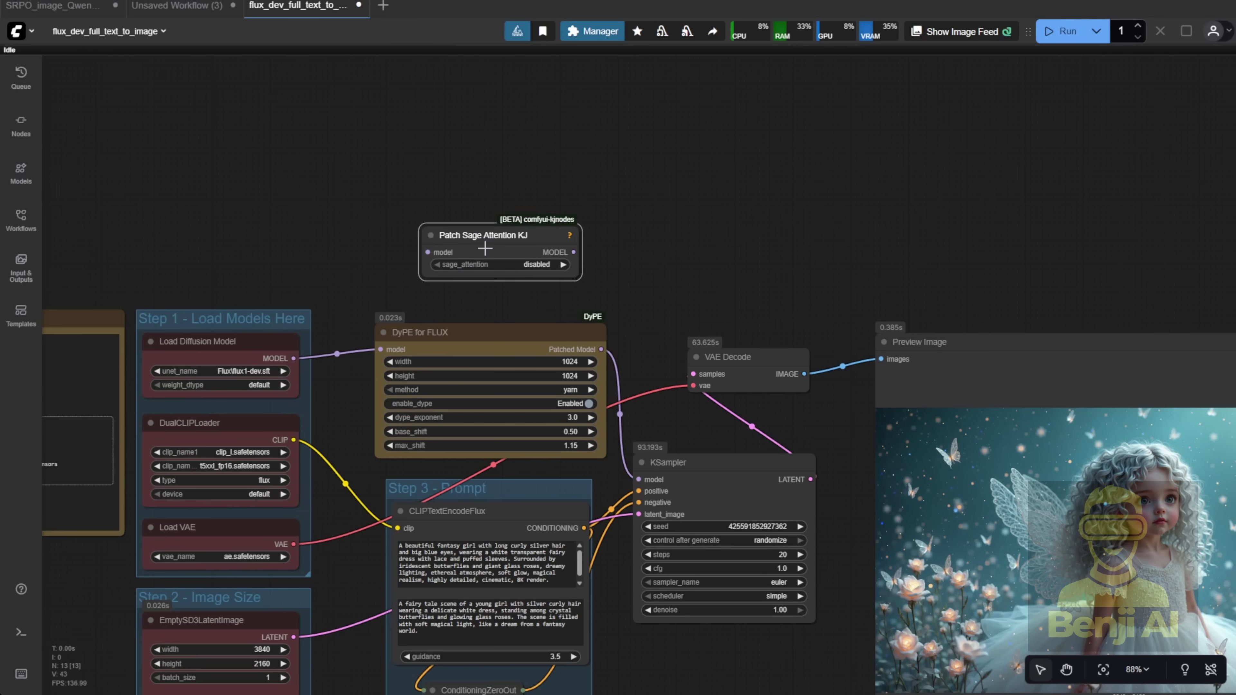
{"action": "left_click_drag", "start_coordinate": [510, 276], "coordinate": [546, 262]}
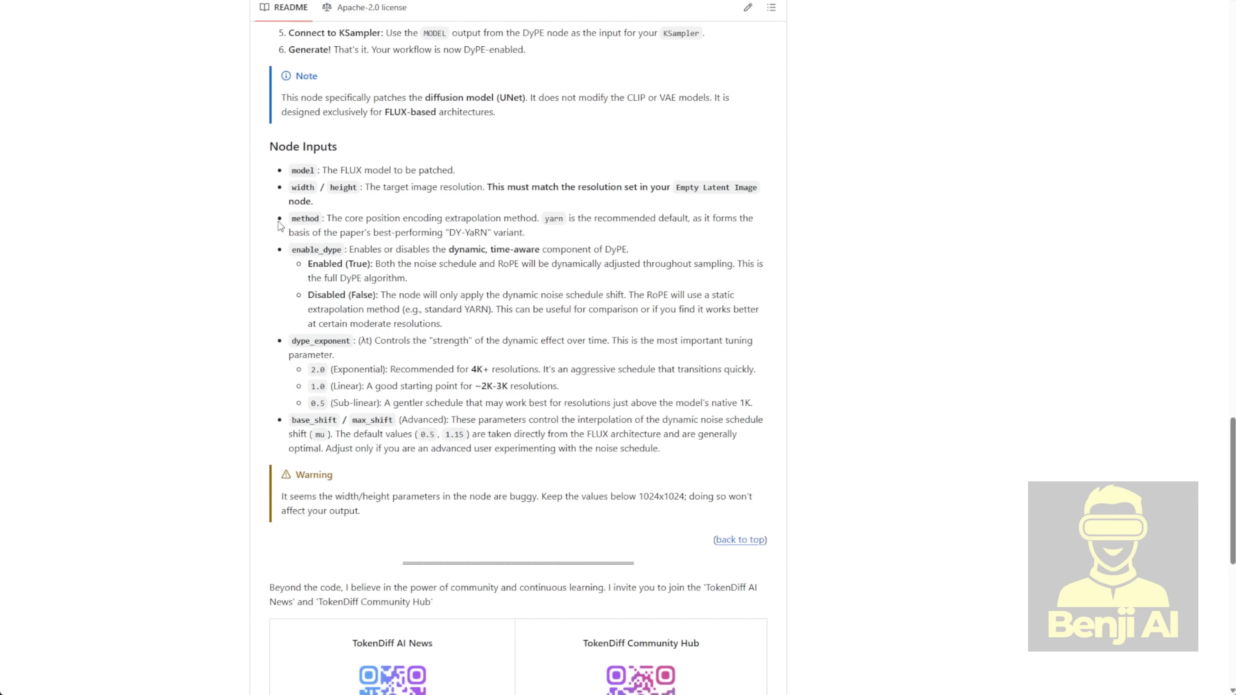
Review the Usage section and the example workflow image in the ComfyUI-DyPE README for the model patch node order
{"action": "scroll", "coordinate": [345, 241], "scroll_direction": "up", "scroll_amount": 6}
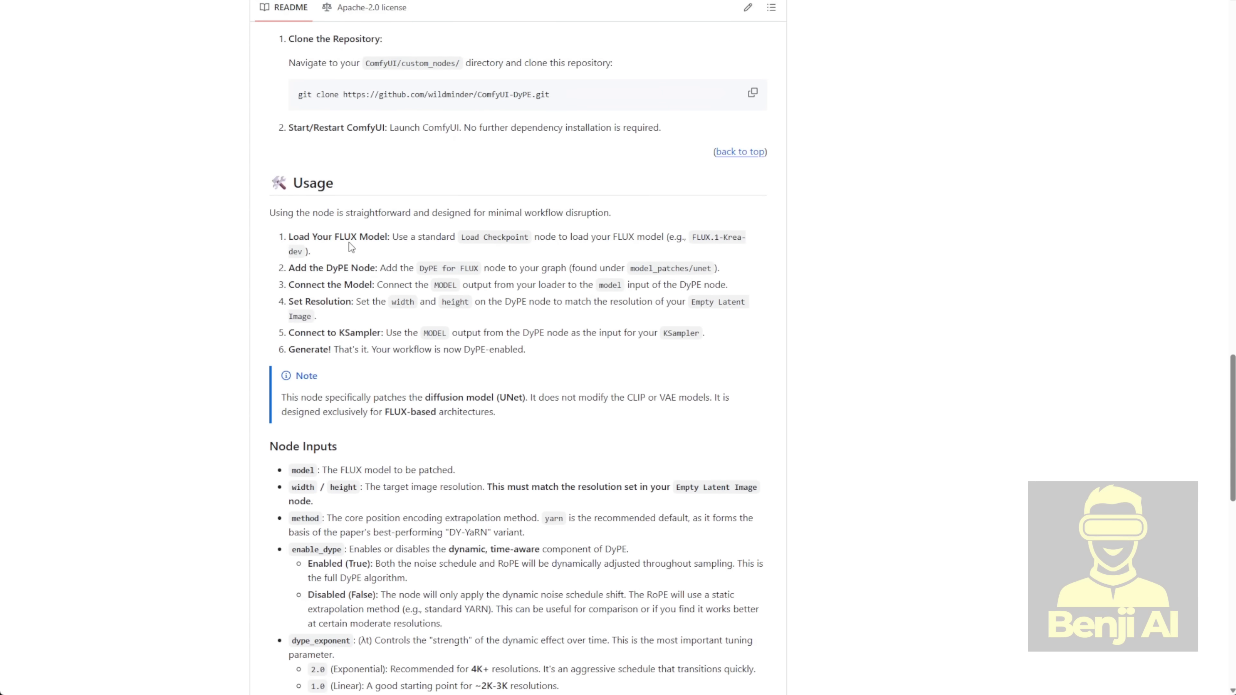
{"action": "left_click_drag", "start_coordinate": [336, 238], "coordinate": [650, 265]}
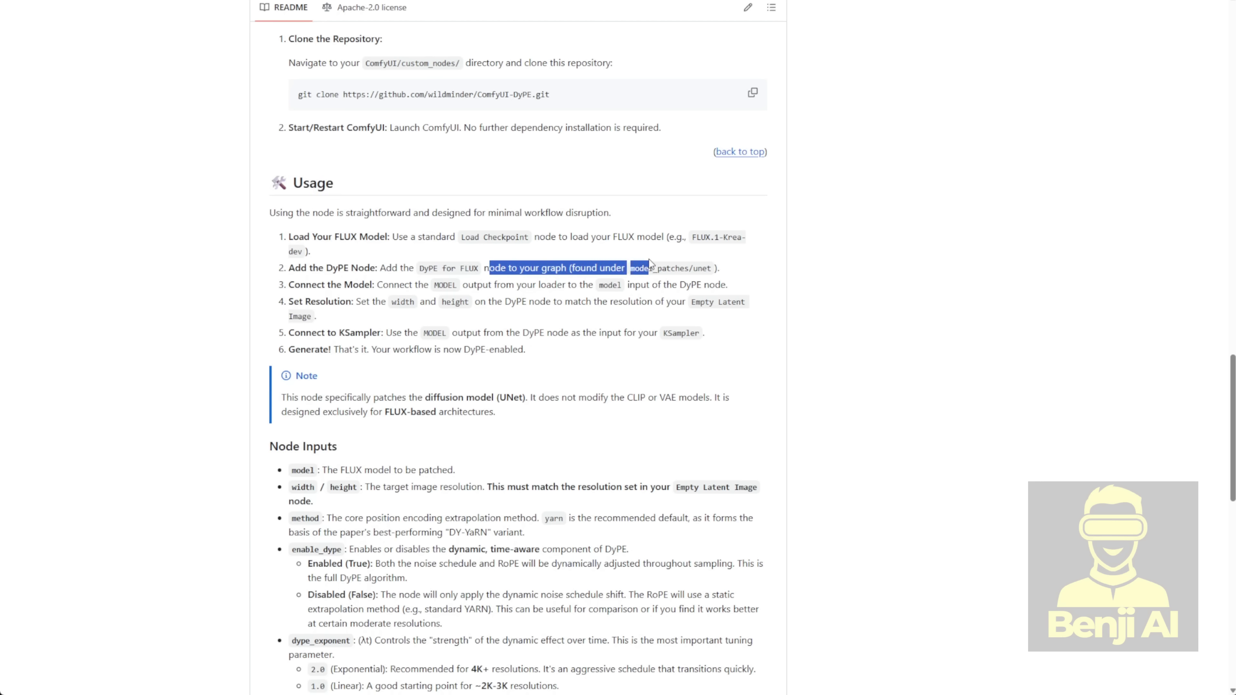
{"action": "left_click", "coordinate": [517, 279]}
{"action": "scroll", "coordinate": [517, 278], "scroll_direction": "up", "scroll_amount": 12}
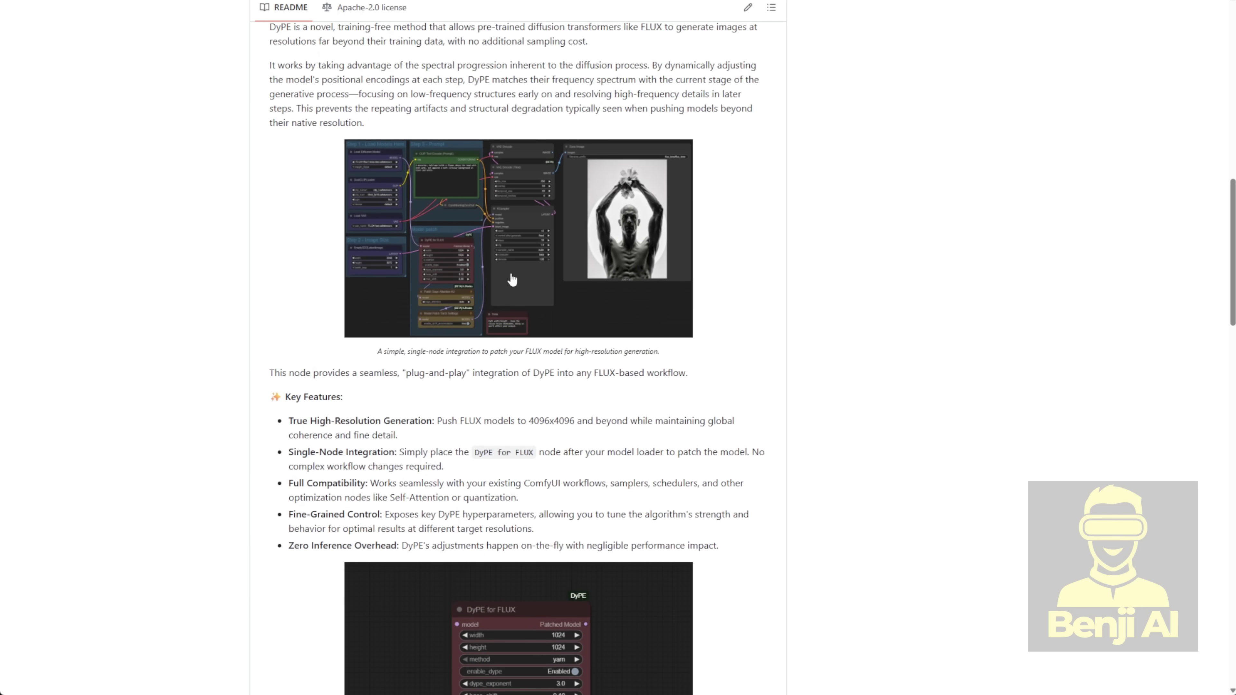
{"action": "left_click", "coordinate": [472, 212]}
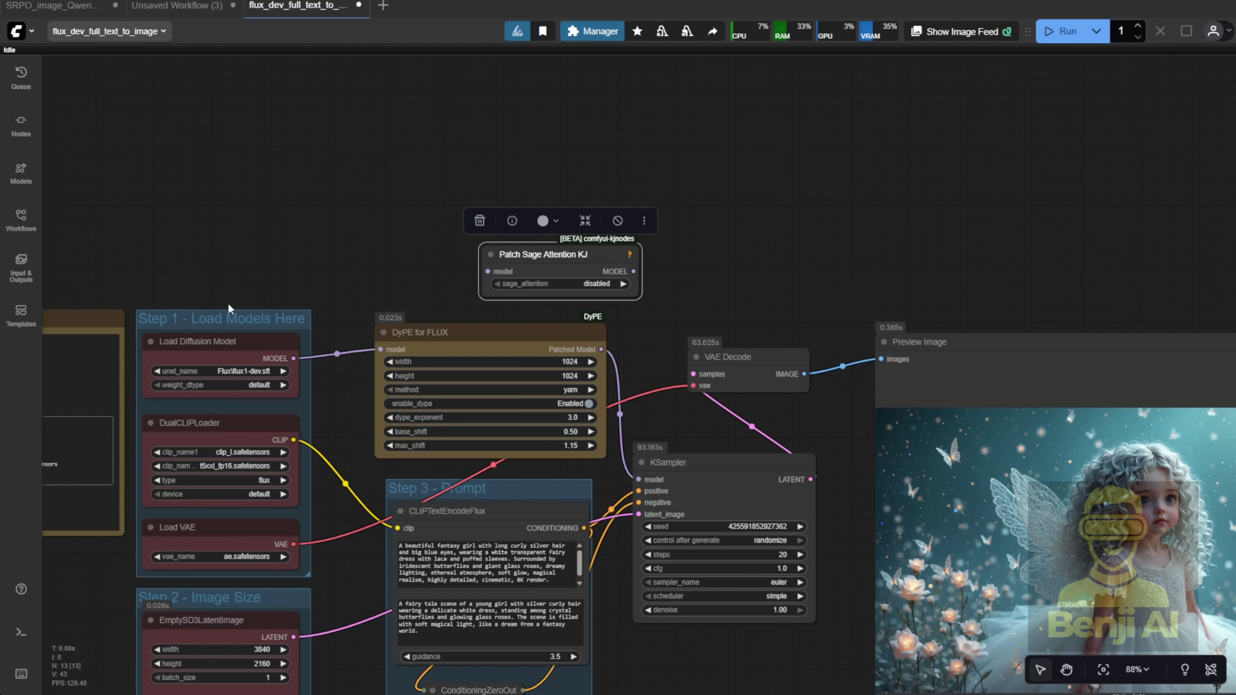
{"action": "left_click", "coordinate": [384, 231]}
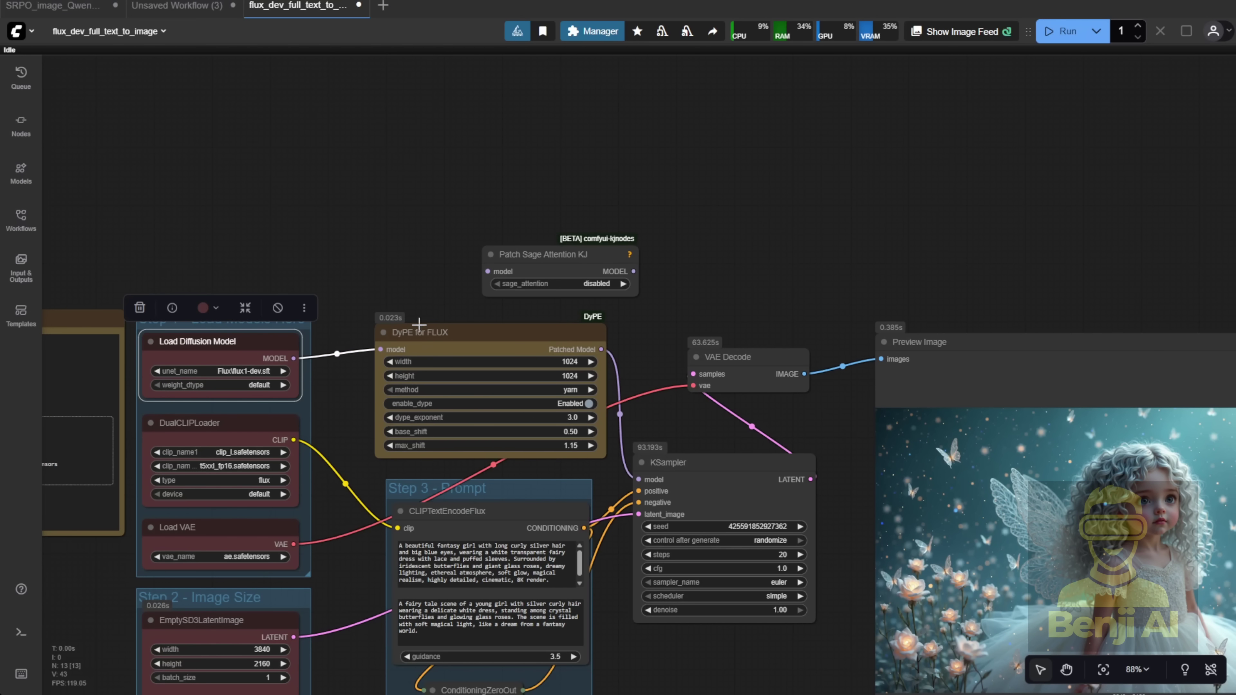
Move Patch Sage Attention KJ below DyPE for FLUX, connect the patched model to it, and set sage_attention to auto
{"action": "left_click_drag", "start_coordinate": [452, 332], "coordinate": [424, 100]}
{"action": "left_click_drag", "start_coordinate": [554, 265], "coordinate": [474, 348]}
{"action": "left_click_drag", "start_coordinate": [638, 480], "coordinate": [407, 355]}
{"action": "left_click_drag", "start_coordinate": [441, 340], "coordinate": [414, 284]}
{"action": "left_click", "coordinate": [445, 311]}
{"action": "left_click", "coordinate": [449, 342]}
{"action": "left_click_drag", "start_coordinate": [400, 356], "coordinate": [442, 317]}
{"action": "scroll", "coordinate": [442, 352], "scroll_direction": "up", "scroll_amount": 7}
Add a Model Patch Torch Settings node between Patch Sage Attention KJ and KSampler, with enable_fp16_accumulation set to true
{"action": "double_click", "coordinate": [503, 320]}
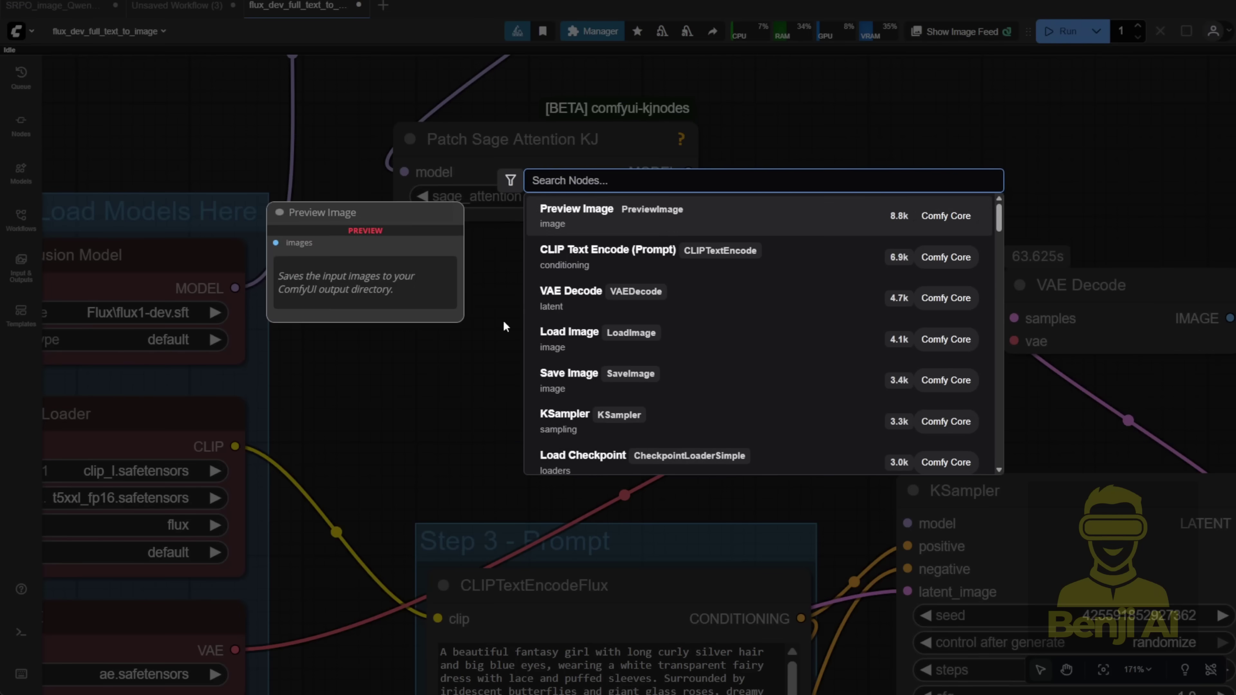
{"action": "type", "text": "patch"}
{"action": "scroll", "coordinate": [726, 365], "scroll_direction": "down", "scroll_amount": 3}
{"action": "left_click", "coordinate": [544, 292]}
{"action": "scroll", "coordinate": [543, 296], "scroll_direction": "up", "scroll_amount": 1}
{"action": "left_click_drag", "start_coordinate": [544, 300], "coordinate": [436, 314]}
{"action": "left_click_drag", "start_coordinate": [703, 160], "coordinate": [404, 356]}
{"action": "left_click_drag", "start_coordinate": [764, 356], "coordinate": [944, 546]}
{"action": "left_click", "coordinate": [902, 382]}
Stack the Patch Sage Attention KJ and Model Patch Torch Settings nodes neatly below the DyPE for FLUX node
{"action": "scroll", "coordinate": [662, 420], "scroll_direction": "down", "scroll_amount": 2}
{"action": "left_click_drag", "start_coordinate": [661, 419], "coordinate": [572, 404]}
{"action": "left_click_drag", "start_coordinate": [616, 230], "coordinate": [671, 225]}
{"action": "left_click_drag", "start_coordinate": [600, 162], "coordinate": [604, 193]}
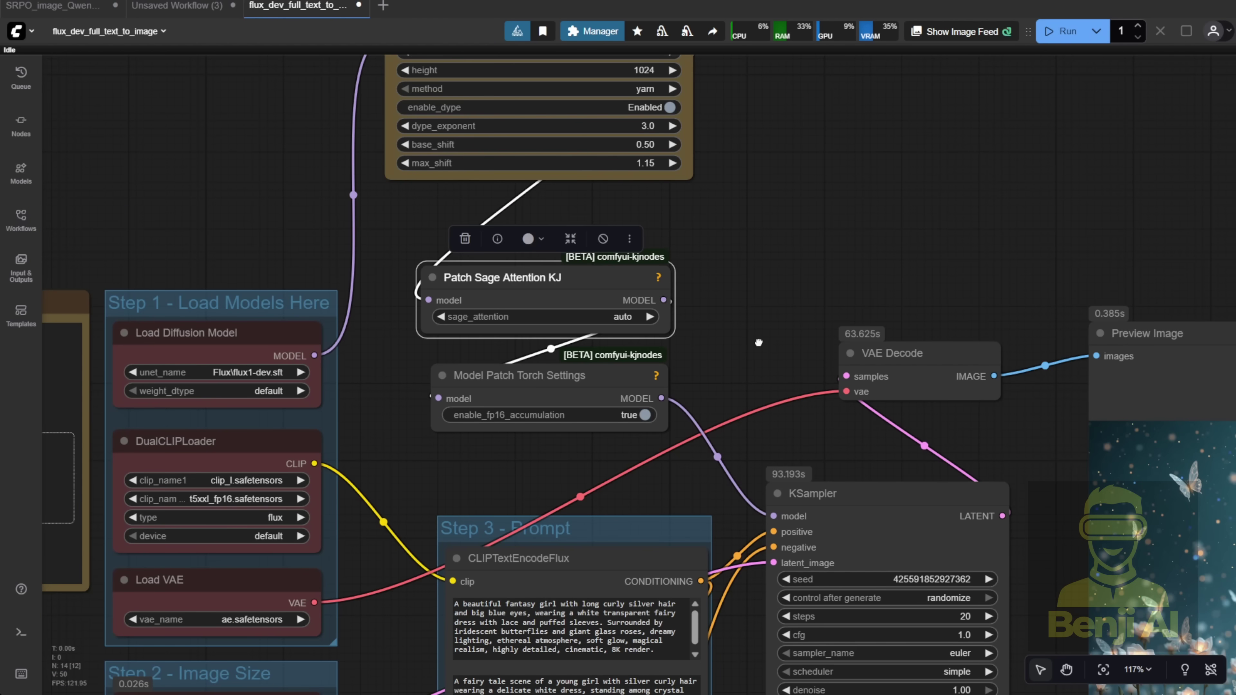
{"action": "left_click_drag", "start_coordinate": [592, 189], "coordinate": [582, 194]}
{"action": "left_click_drag", "start_coordinate": [524, 192], "coordinate": [545, 226]}
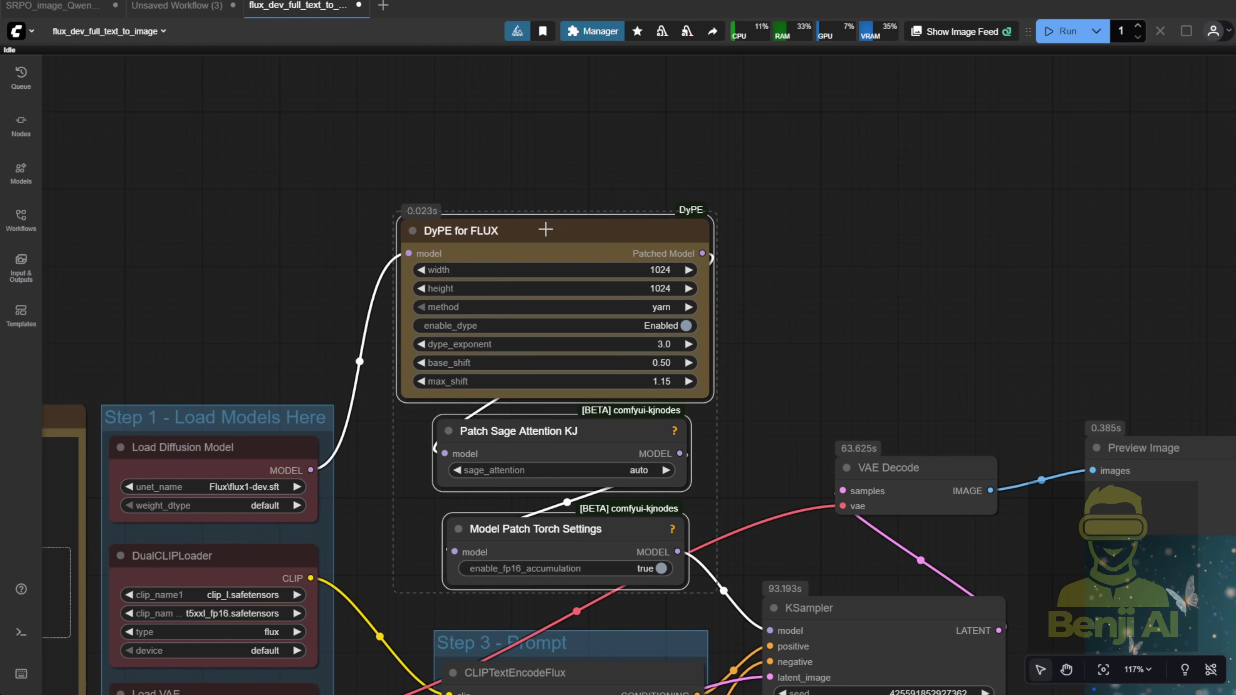
Move the Step 3 - Prompt group lower and shift KSampler and VAE Decode farther from the model patch nodes
{"action": "left_click", "coordinate": [826, 371]}
{"action": "left_click_drag", "start_coordinate": [826, 372], "coordinate": [769, 86]}
{"action": "left_click_drag", "start_coordinate": [712, 605], "coordinate": [713, 579]}
{"action": "scroll", "coordinate": [517, 312], "scroll_direction": "down", "scroll_amount": 7}
{"action": "left_click_drag", "start_coordinate": [518, 325], "coordinate": [523, 405]}
{"action": "left_click_drag", "start_coordinate": [655, 223], "coordinate": [848, 383]}
{"action": "left_click_drag", "start_coordinate": [843, 246], "coordinate": [1111, 238]}
Add a LoraLoaderModelOnly node and connect it between Model Patch Torch Settings and KSampler
{"action": "left_click", "coordinate": [665, 316]}
{"action": "scroll", "coordinate": [662, 274], "scroll_direction": "up", "scroll_amount": 8}
{"action": "double_click", "coordinate": [662, 165]}
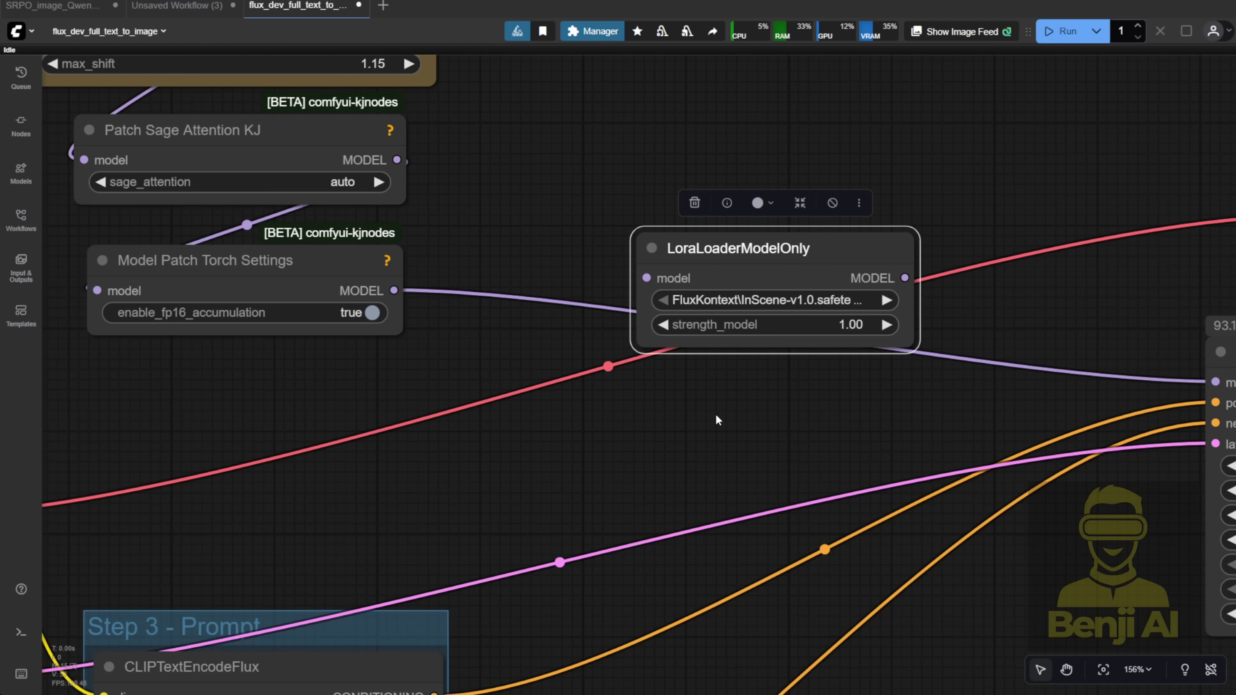
{"action": "left_click_drag", "start_coordinate": [716, 420], "coordinate": [446, 359]}
{"action": "scroll", "coordinate": [447, 359], "scroll_direction": "down", "scroll_amount": 1}
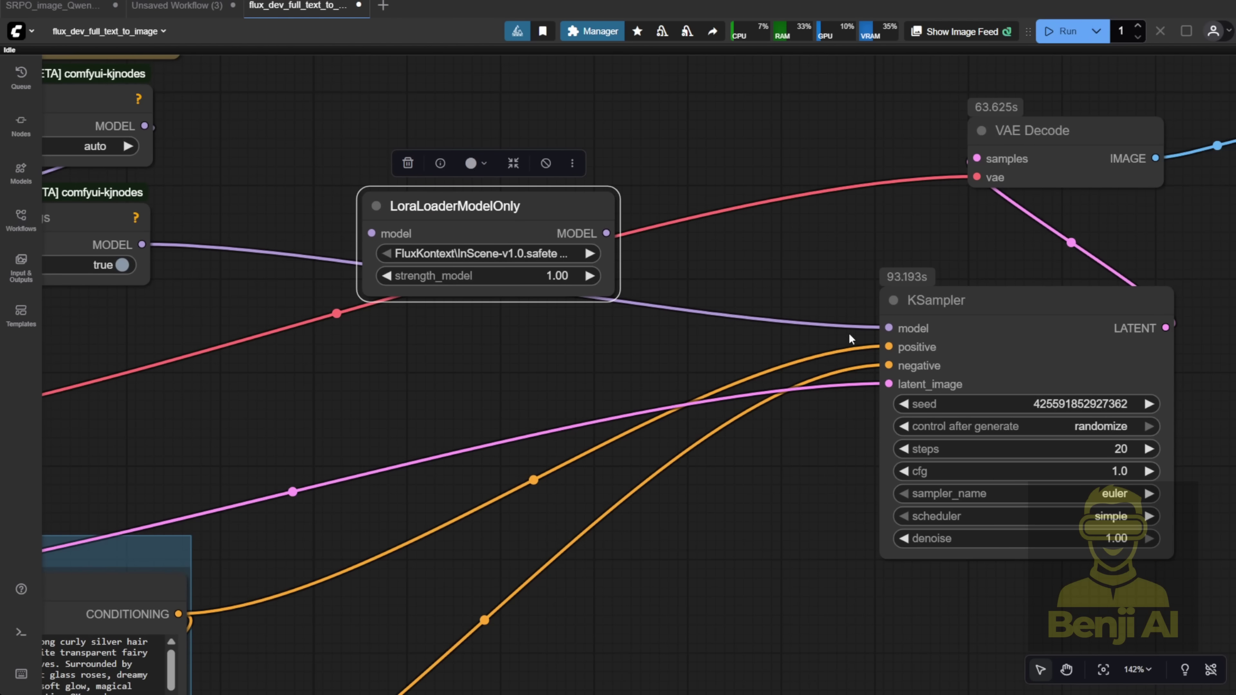
{"action": "left_click_drag", "start_coordinate": [890, 328], "coordinate": [397, 250]}
Load Flux\FLUX.1-Turbo-Alpha.safetensors in the LoRA loader and widen the node to fit the full file name
{"action": "left_click", "coordinate": [611, 205]}
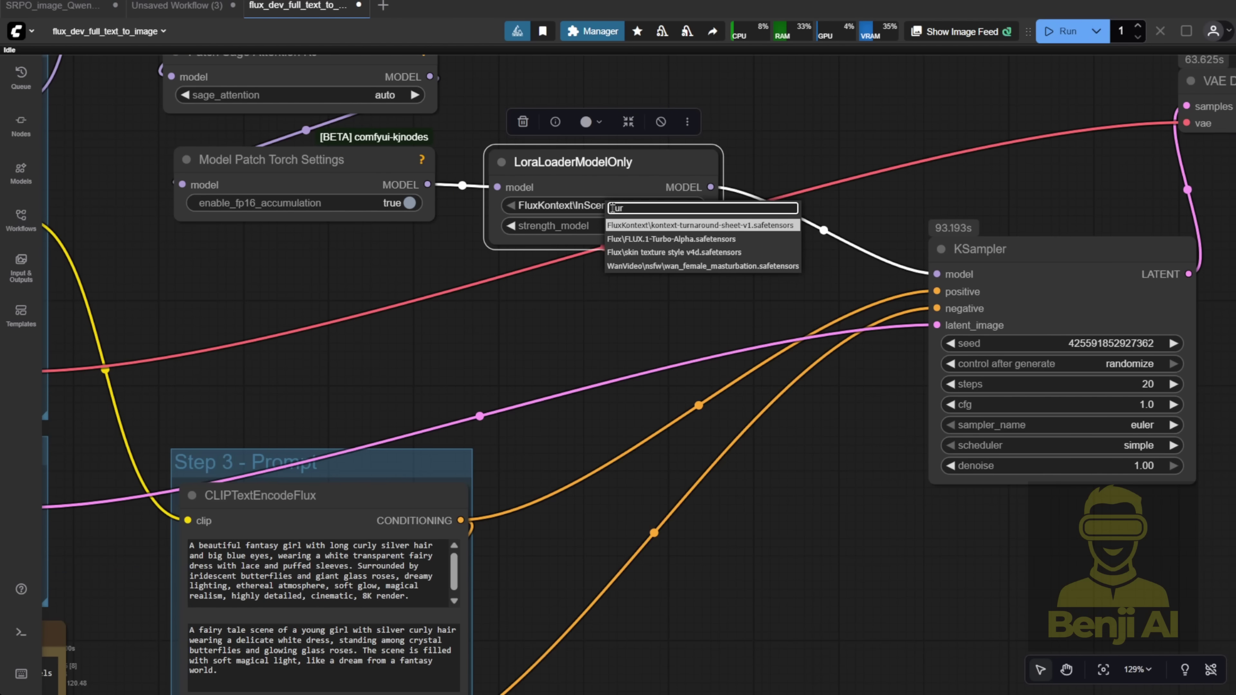
{"action": "left_click", "coordinate": [613, 220]}
{"action": "left_click_drag", "start_coordinate": [715, 241], "coordinate": [776, 235]}
{"action": "left_click", "coordinate": [712, 296]}
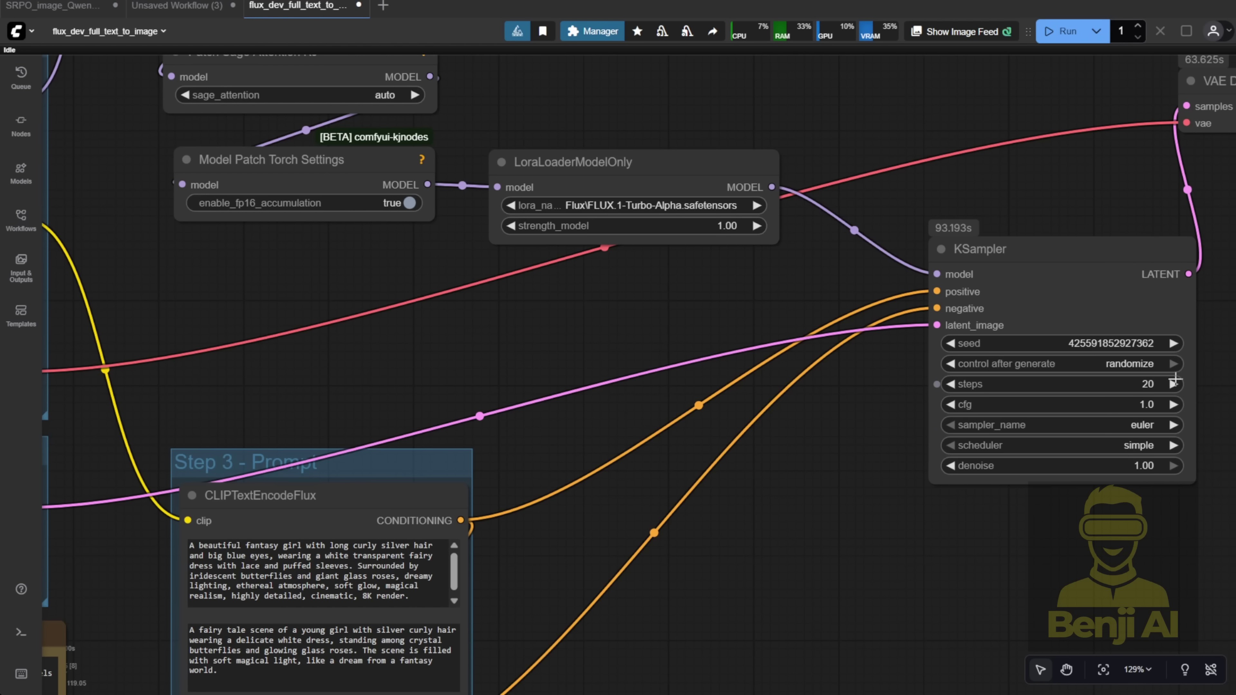
Set the KSampler steps to 6, run the workflow and check its progress in the console
{"action": "left_click", "coordinate": [1151, 385]}
{"action": "type", "text": "6"}
{"action": "key", "text": "Return"}
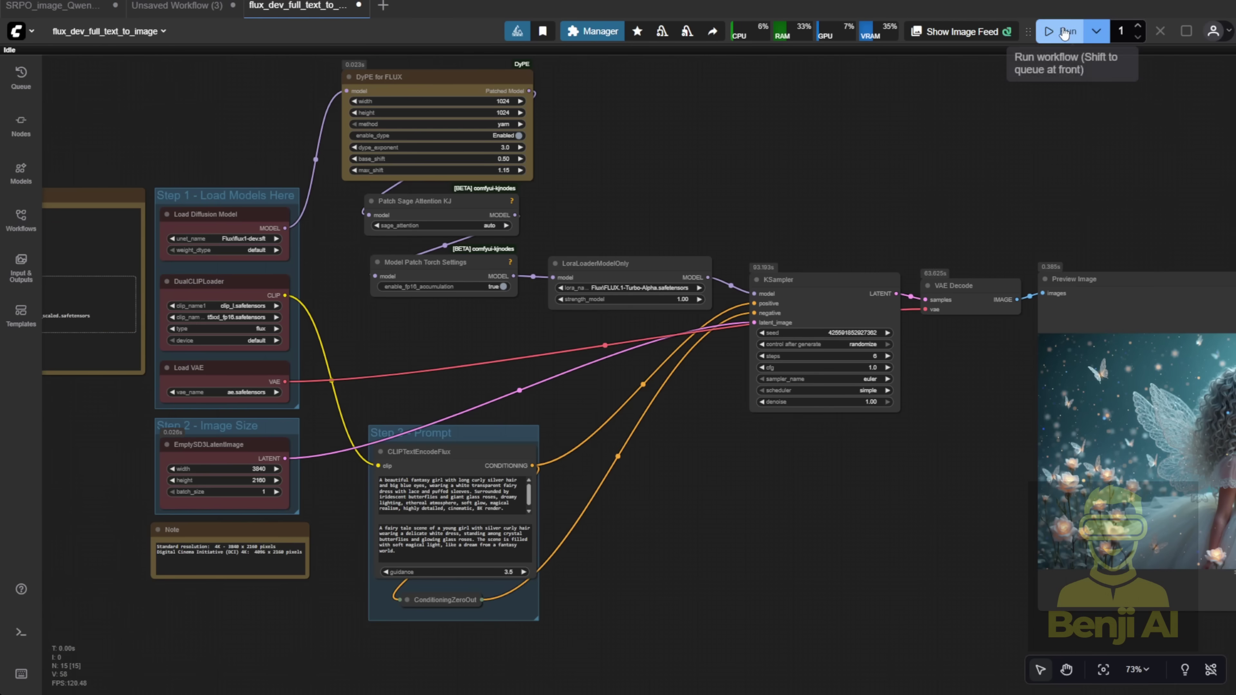
{"action": "left_click", "coordinate": [1063, 30]}
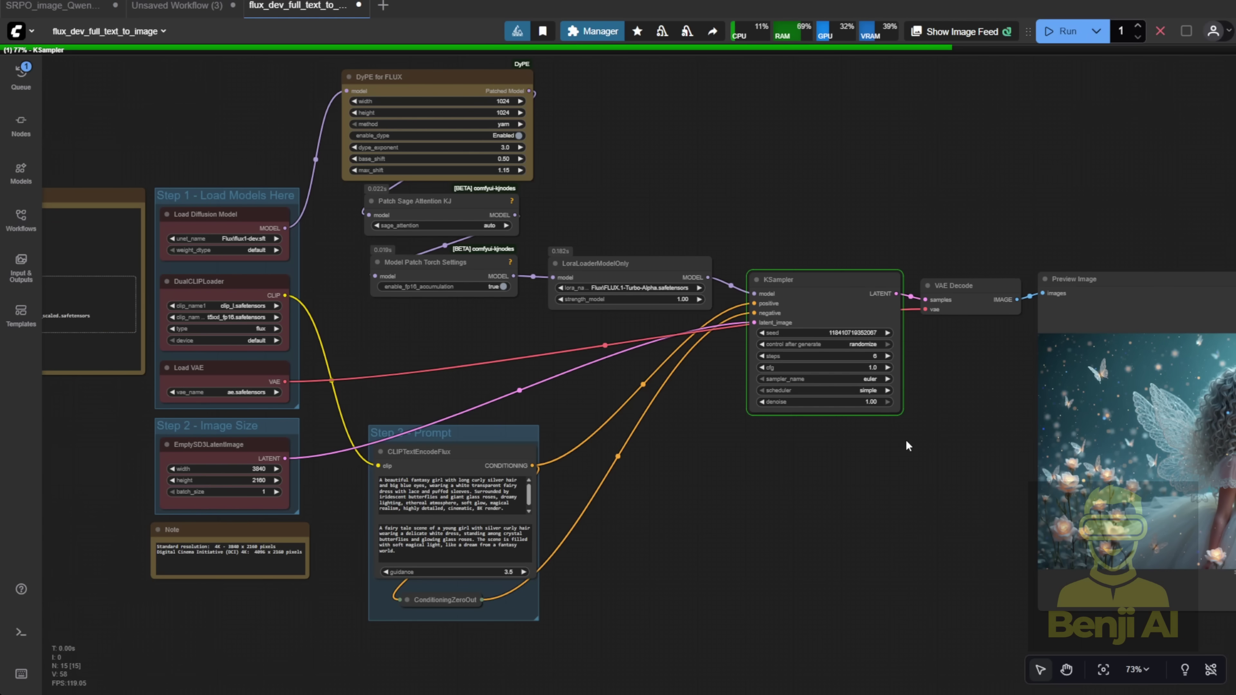
{"action": "left_click", "coordinate": [21, 632]}
{"action": "key", "text": "ctrl+grave"}
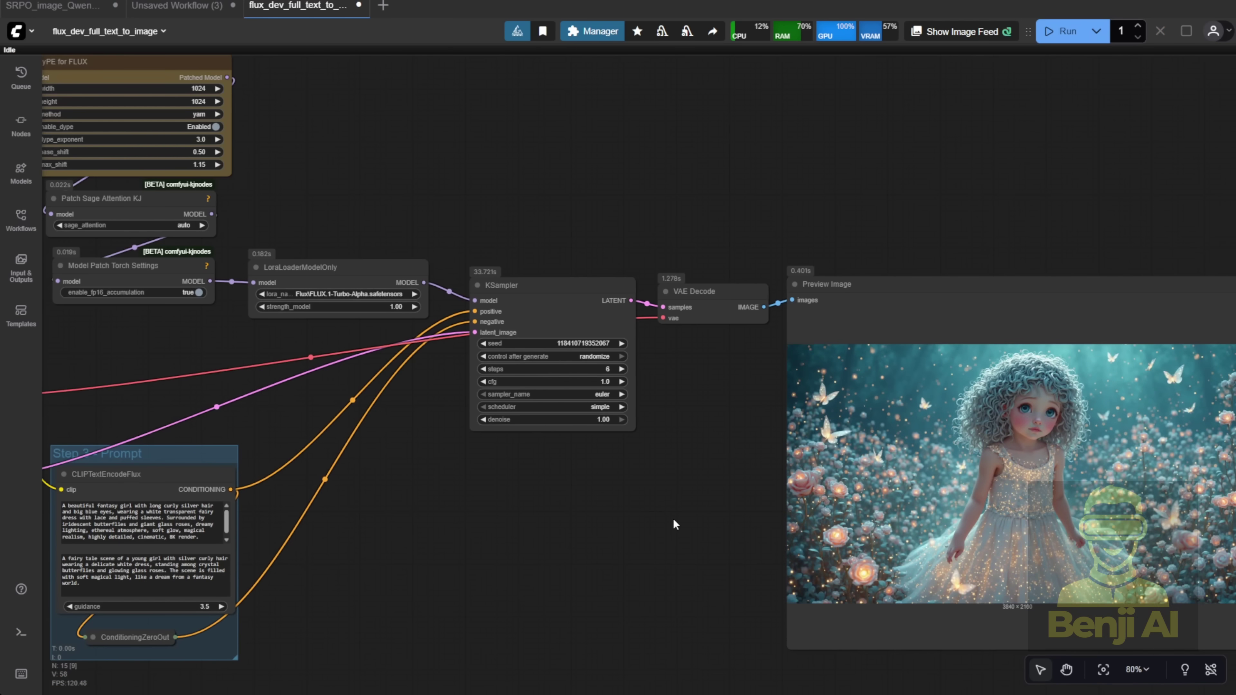
Enlarge the Preview Image node and examine the hair and face details of the generated fantasy girl image
{"action": "left_click_drag", "start_coordinate": [673, 518], "coordinate": [290, 420]}
{"action": "scroll", "coordinate": [762, 389], "scroll_direction": "up", "scroll_amount": 4}
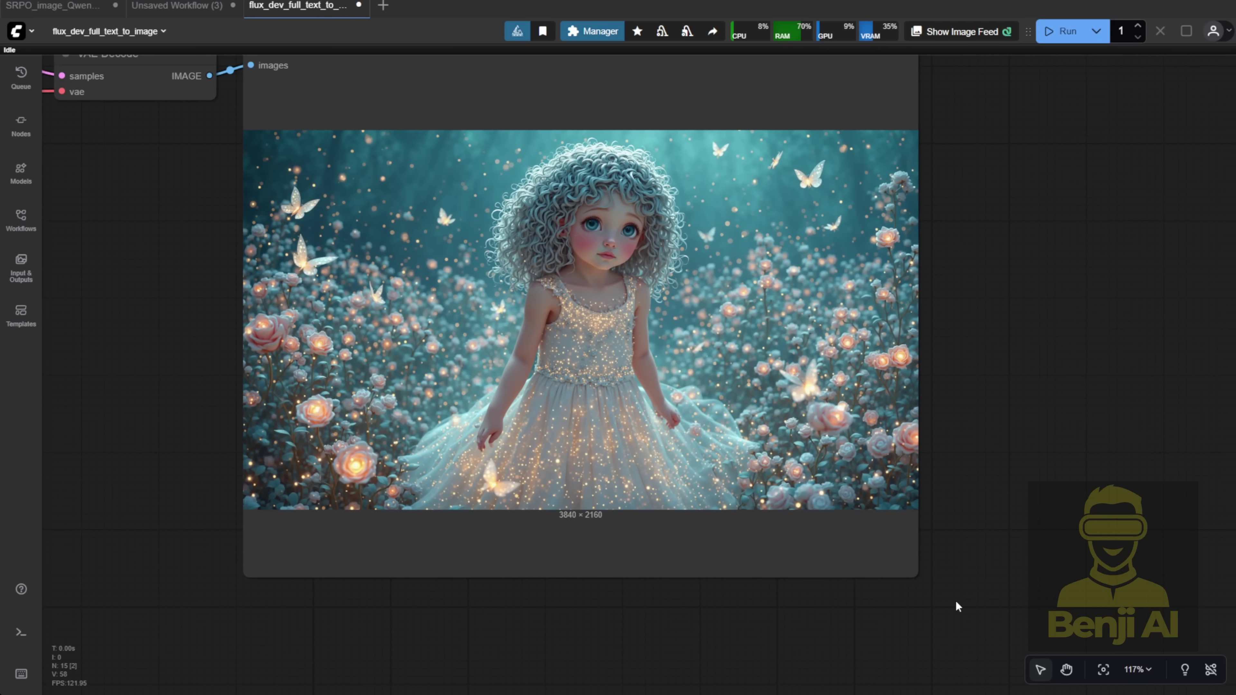
{"action": "left_click_drag", "start_coordinate": [916, 576], "coordinate": [1128, 606]}
{"action": "scroll", "coordinate": [367, 187], "scroll_direction": "up", "scroll_amount": 12}
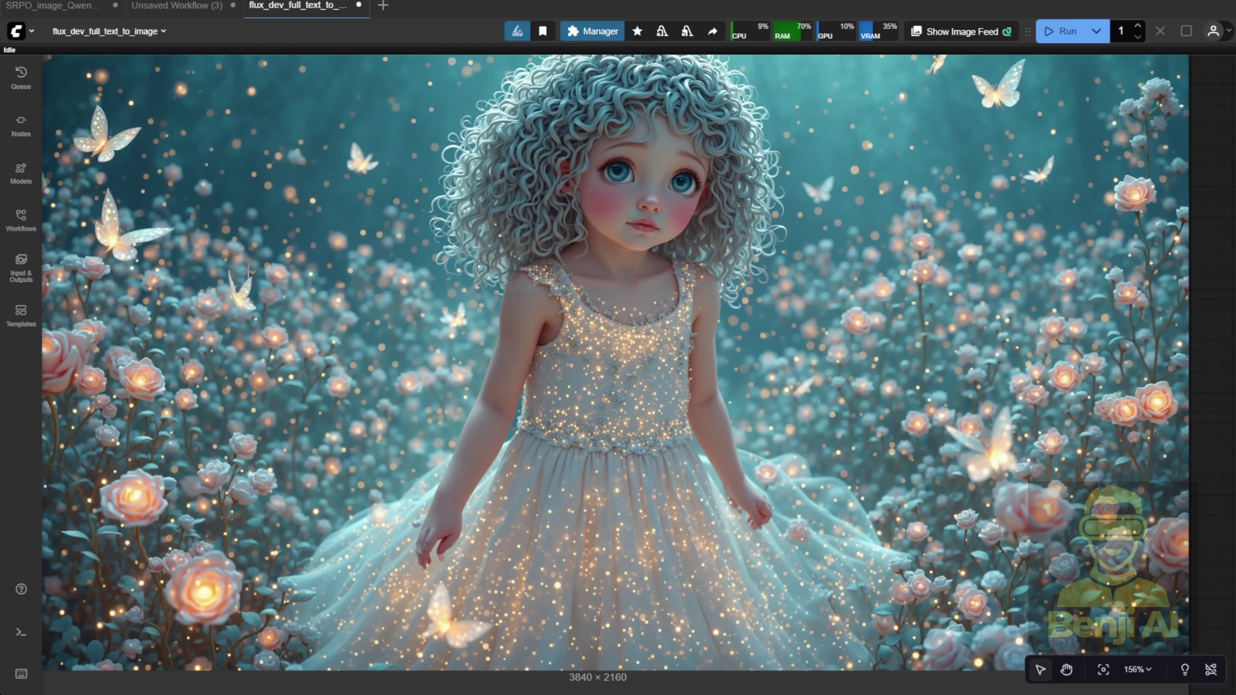
{"action": "scroll", "coordinate": [214, 204], "scroll_direction": "up", "scroll_amount": 3}
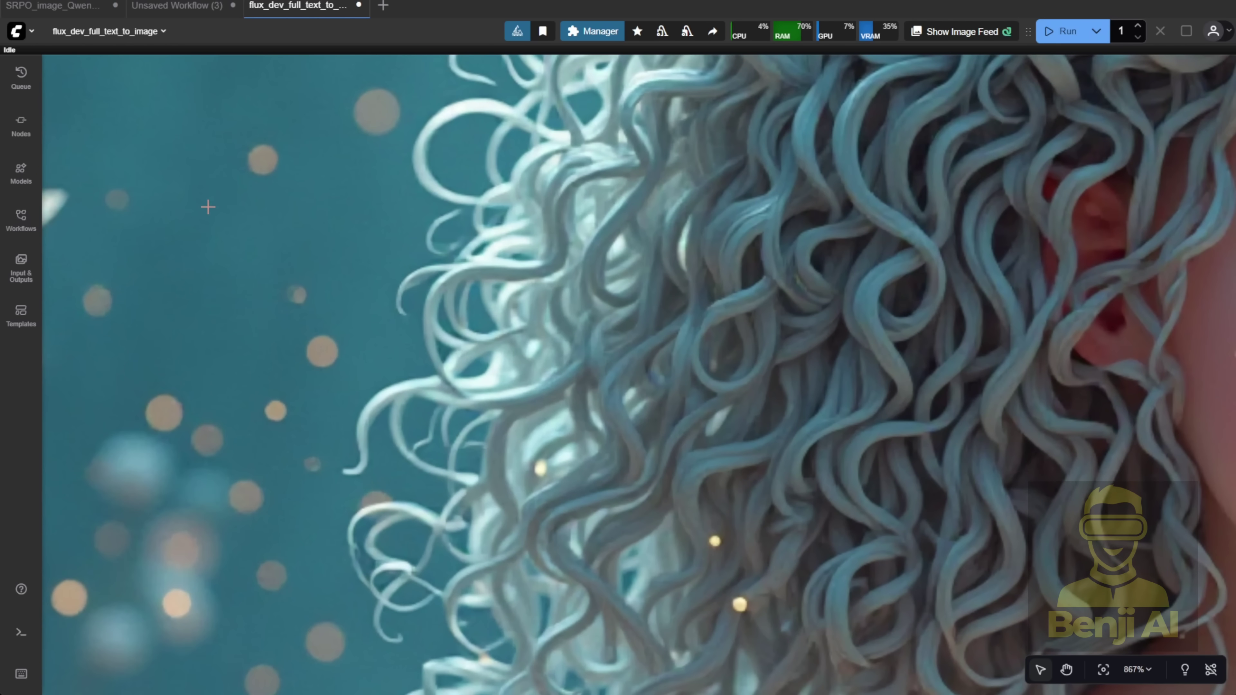
{"action": "scroll", "coordinate": [413, 249], "scroll_direction": "down", "scroll_amount": 5}
{"action": "scroll", "coordinate": [413, 248], "scroll_direction": "down", "scroll_amount": 2}
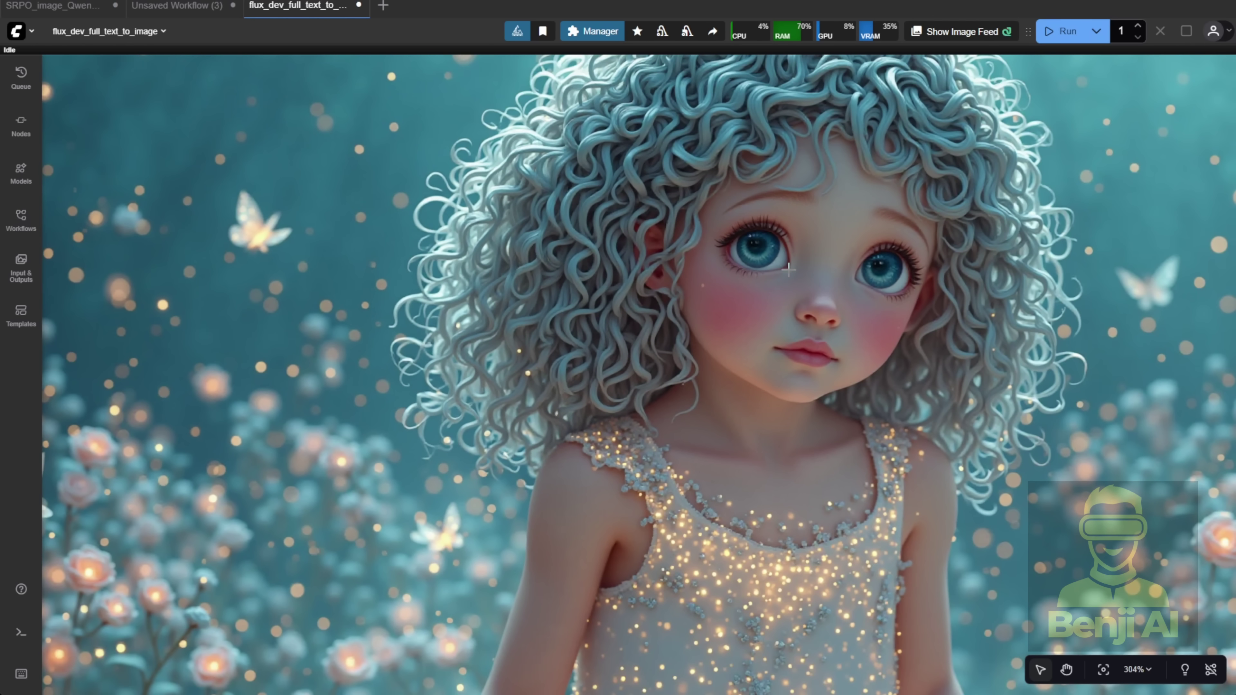
{"action": "right_click", "coordinate": [789, 255]}
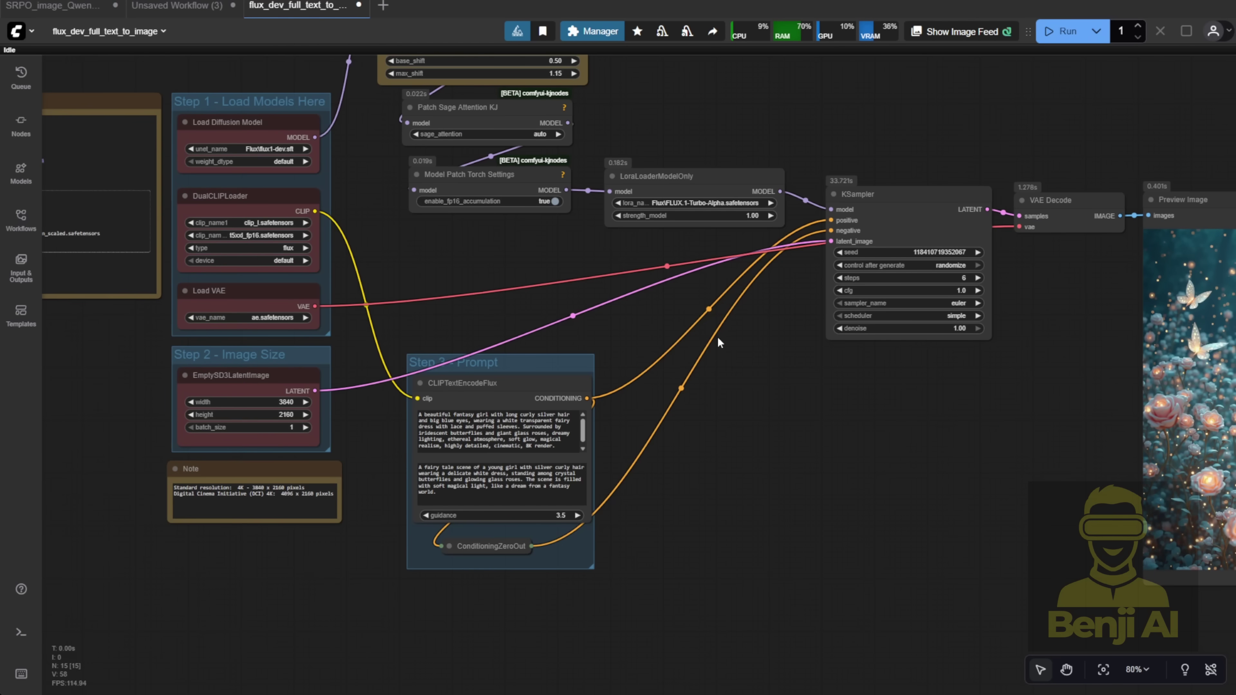
Duplicate the LoraLoaderModelOnly node above the original, load Flux\srpo_128_base_oficial_model_fp16.safetensors in the copy and widen it
{"action": "left_click_drag", "start_coordinate": [388, 305], "coordinate": [371, 346]}
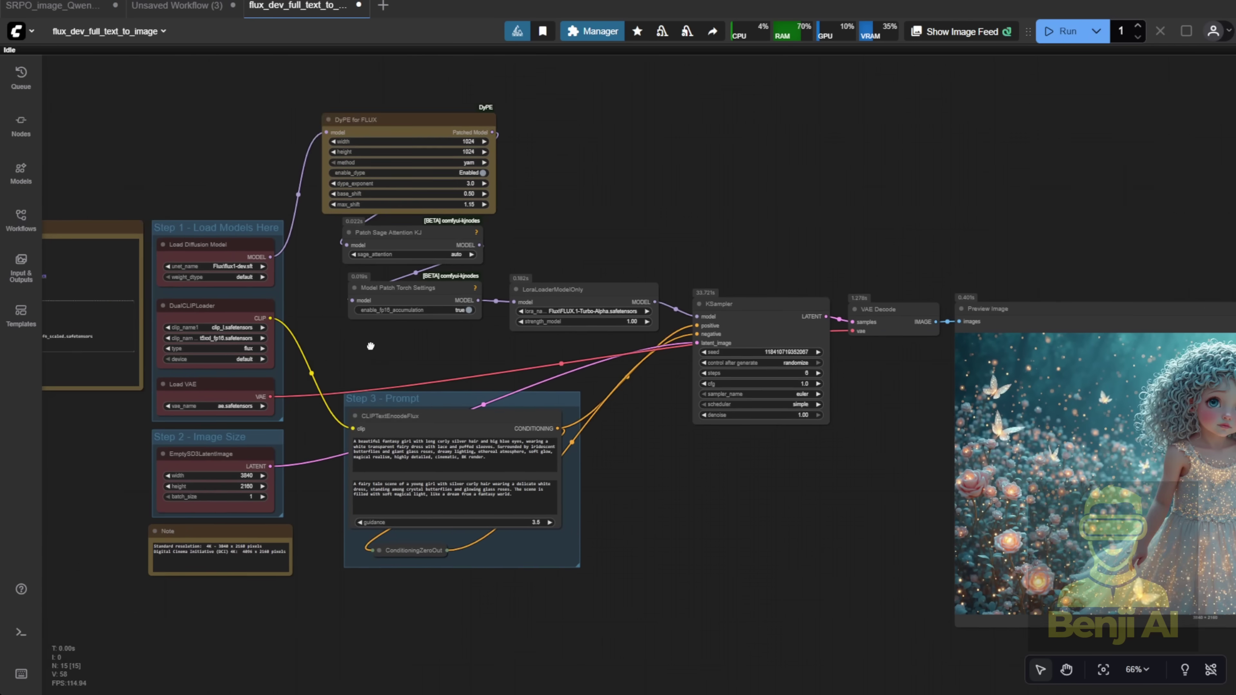
{"action": "scroll", "coordinate": [480, 307], "scroll_direction": "up", "scroll_amount": 6}
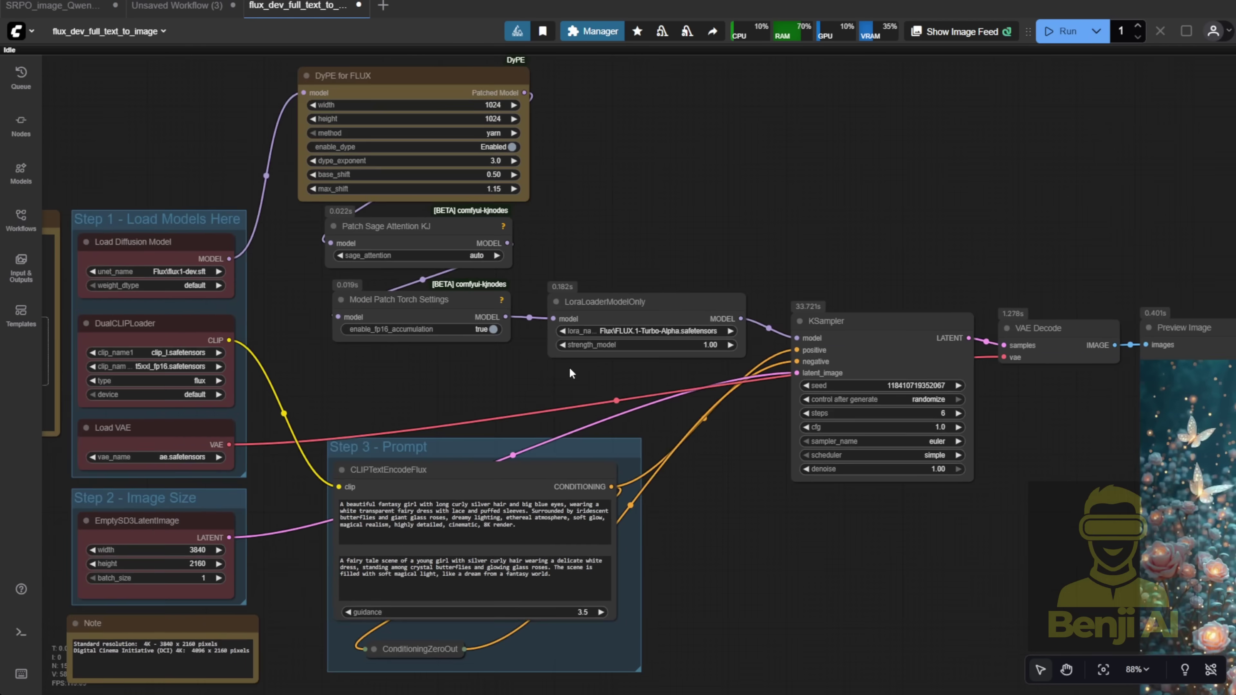
{"action": "key", "text": "ctrl+v"}
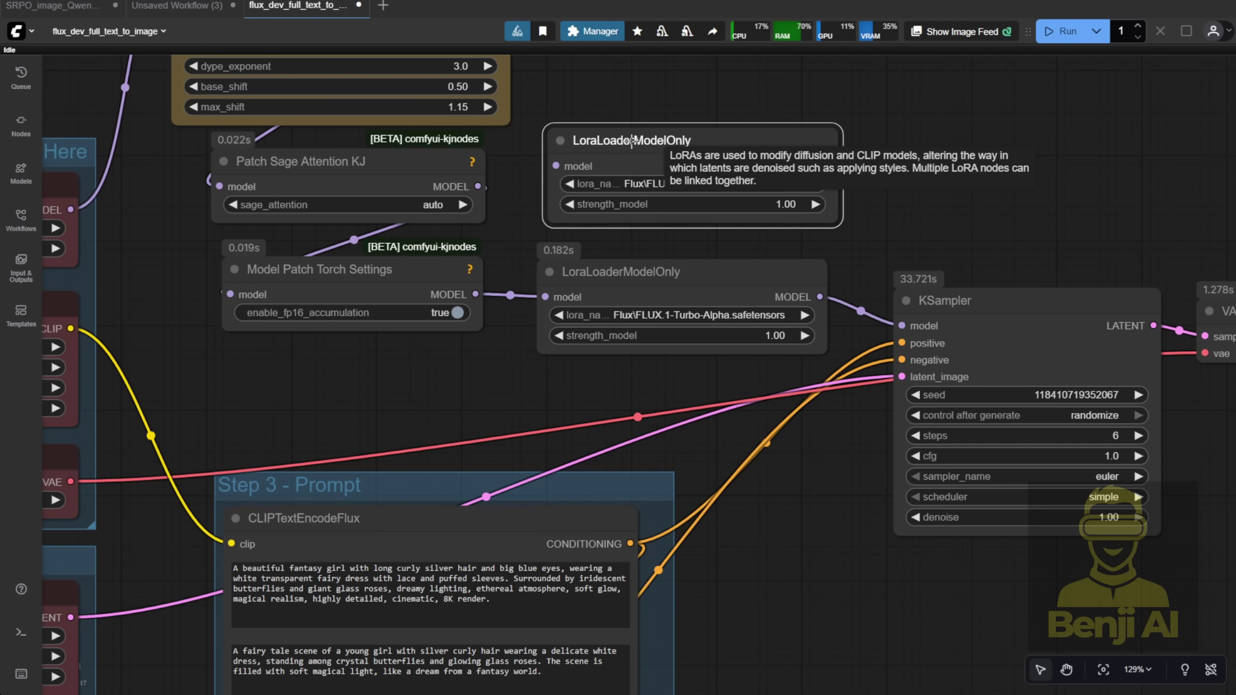
{"action": "left_click_drag", "start_coordinate": [834, 218], "coordinate": [879, 211]}
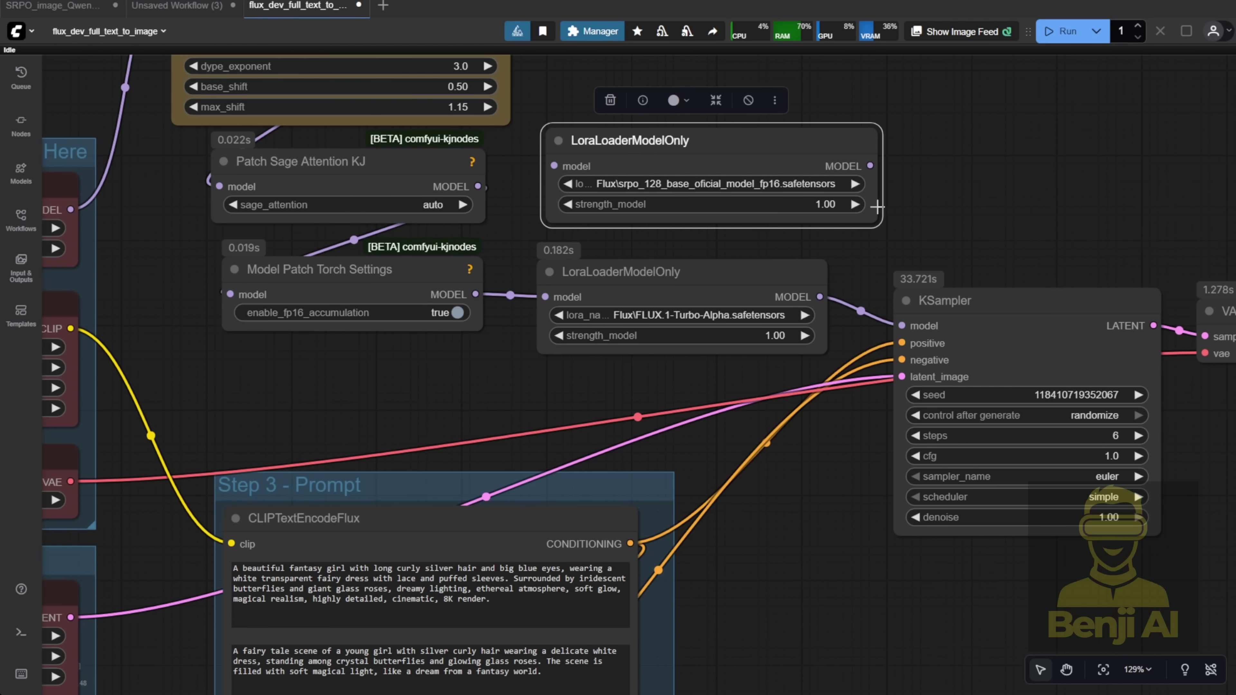
Chain the Turbo-Alpha LoRA loader's model output into the SRPO LoRA loader, and connect that loader to KSampler's model input
{"action": "left_click_drag", "start_coordinate": [820, 296], "coordinate": [547, 149]}
{"action": "left_click", "coordinate": [882, 171]}
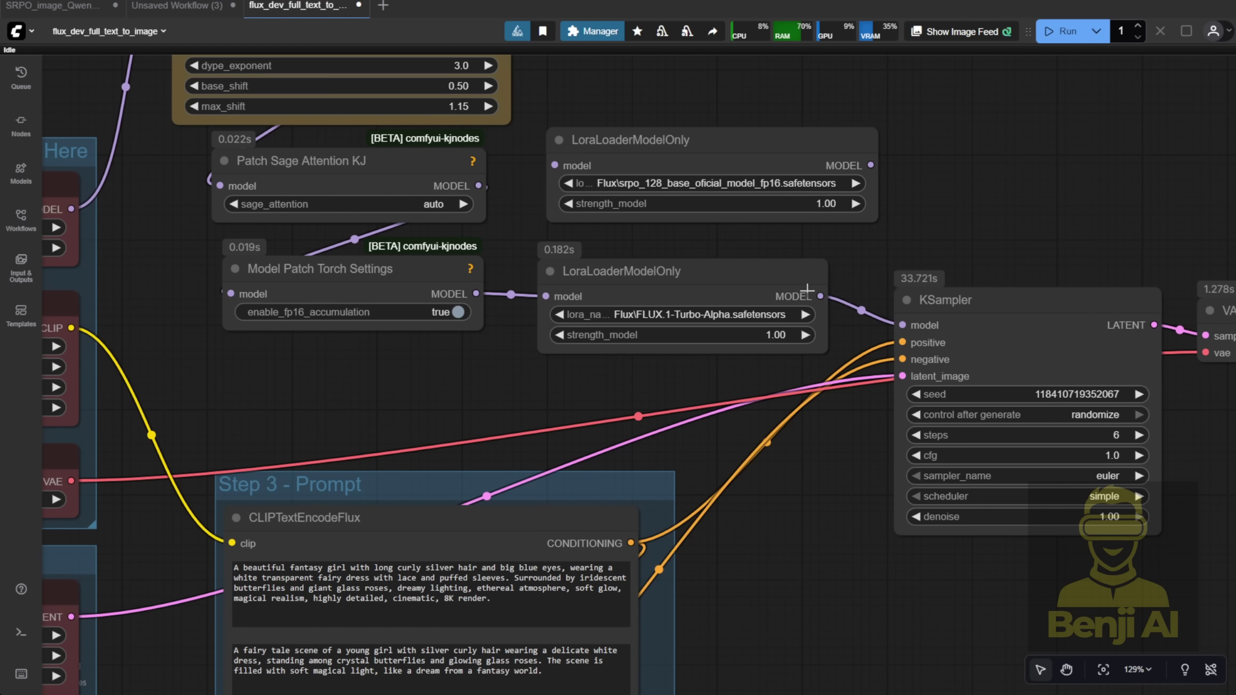
{"action": "left_click_drag", "start_coordinate": [806, 295], "coordinate": [554, 166]}
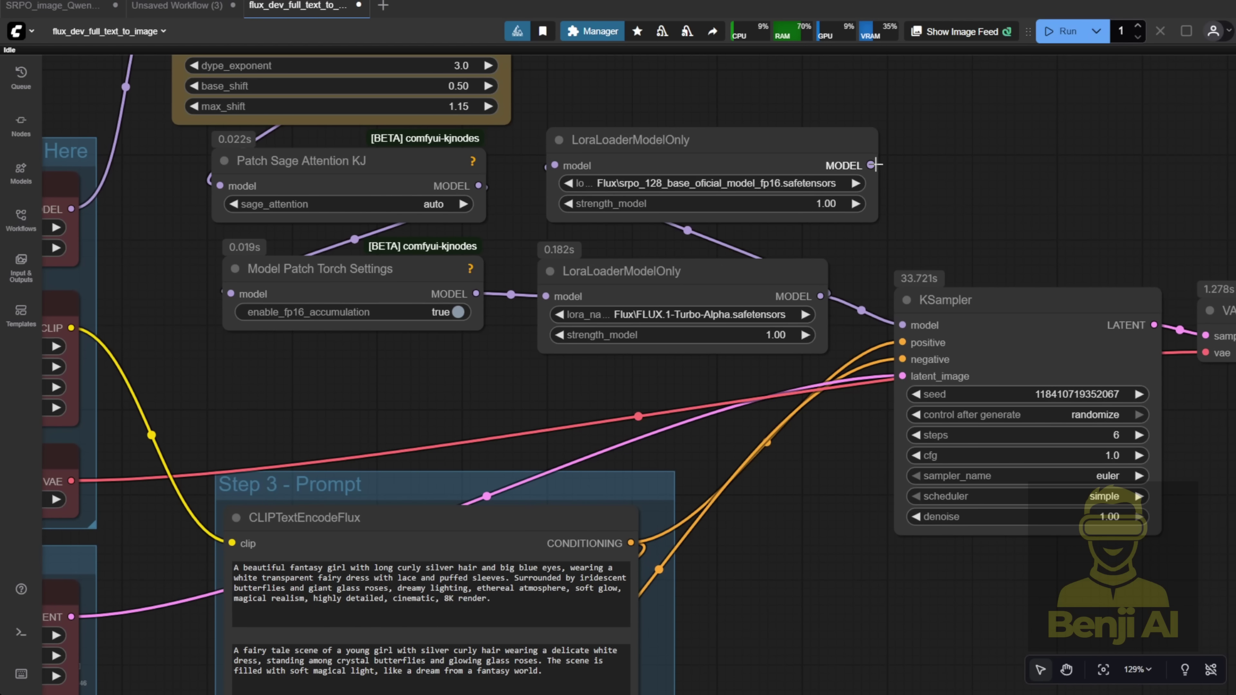
{"action": "left_click_drag", "start_coordinate": [874, 165], "coordinate": [903, 324]}
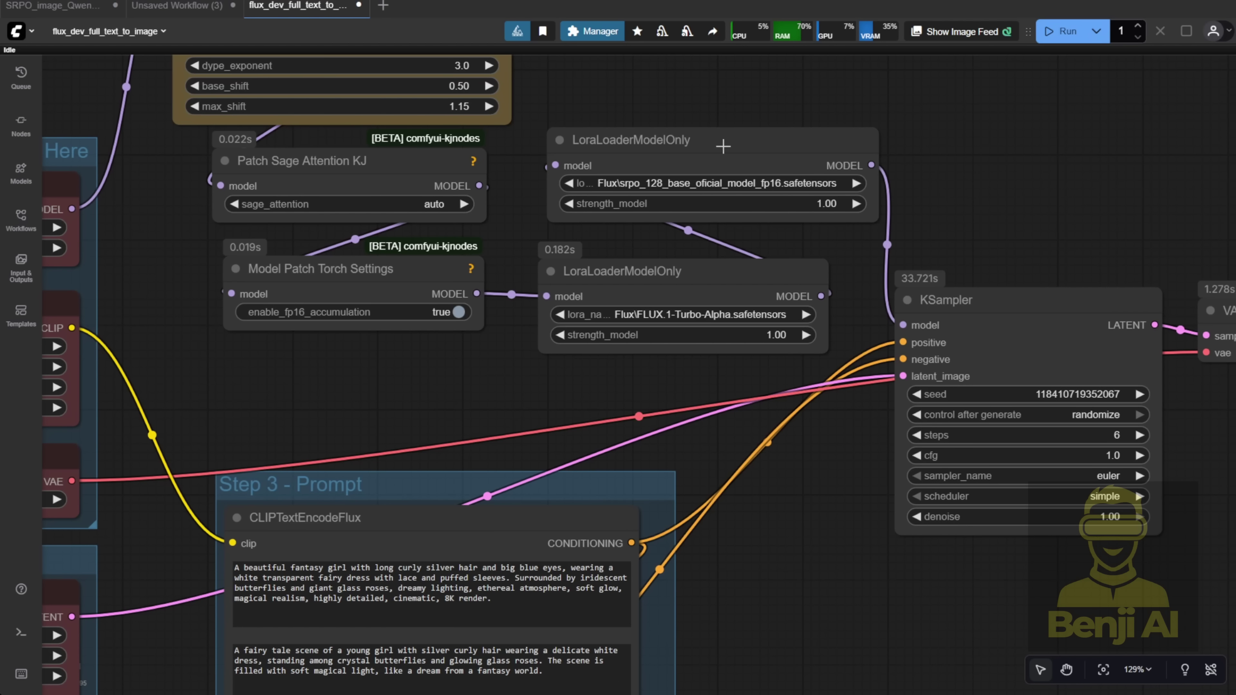
Move VAE Decode above KSampler, shift KSampler farther out, and stack the Turbo-Alpha LoRA loader above the SRPO one
{"action": "scroll", "coordinate": [802, 267], "scroll_direction": "down", "scroll_amount": 7}
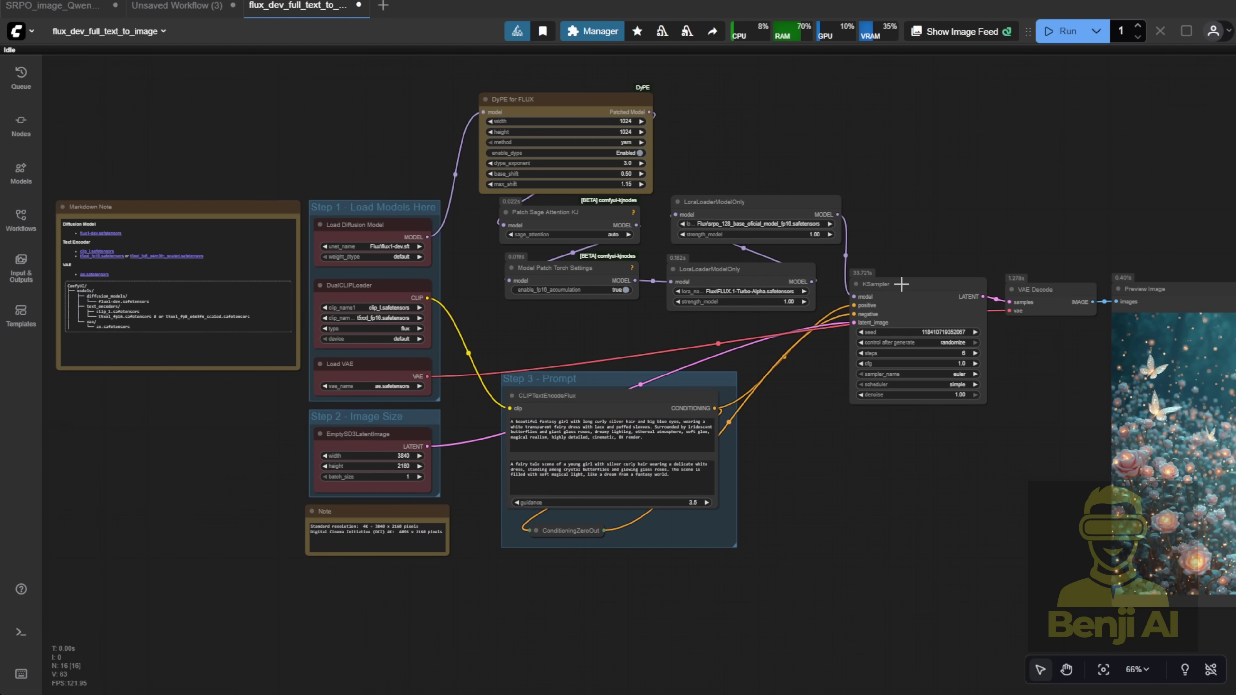
{"action": "left_click_drag", "start_coordinate": [1052, 293], "coordinate": [997, 209]}
{"action": "left_click_drag", "start_coordinate": [955, 281], "coordinate": [1021, 272]}
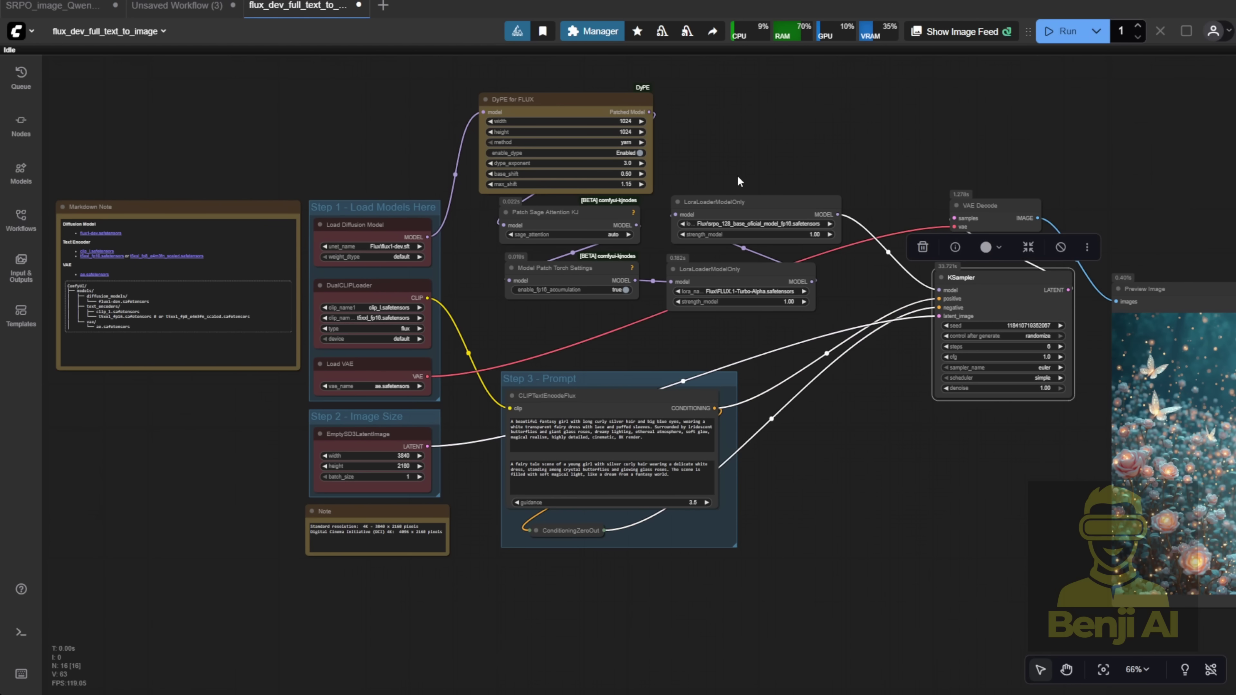
{"action": "left_click_drag", "start_coordinate": [742, 199], "coordinate": [814, 341]}
{"action": "left_click_drag", "start_coordinate": [750, 267], "coordinate": [817, 165]}
{"action": "left_click_drag", "start_coordinate": [828, 355], "coordinate": [816, 253]}
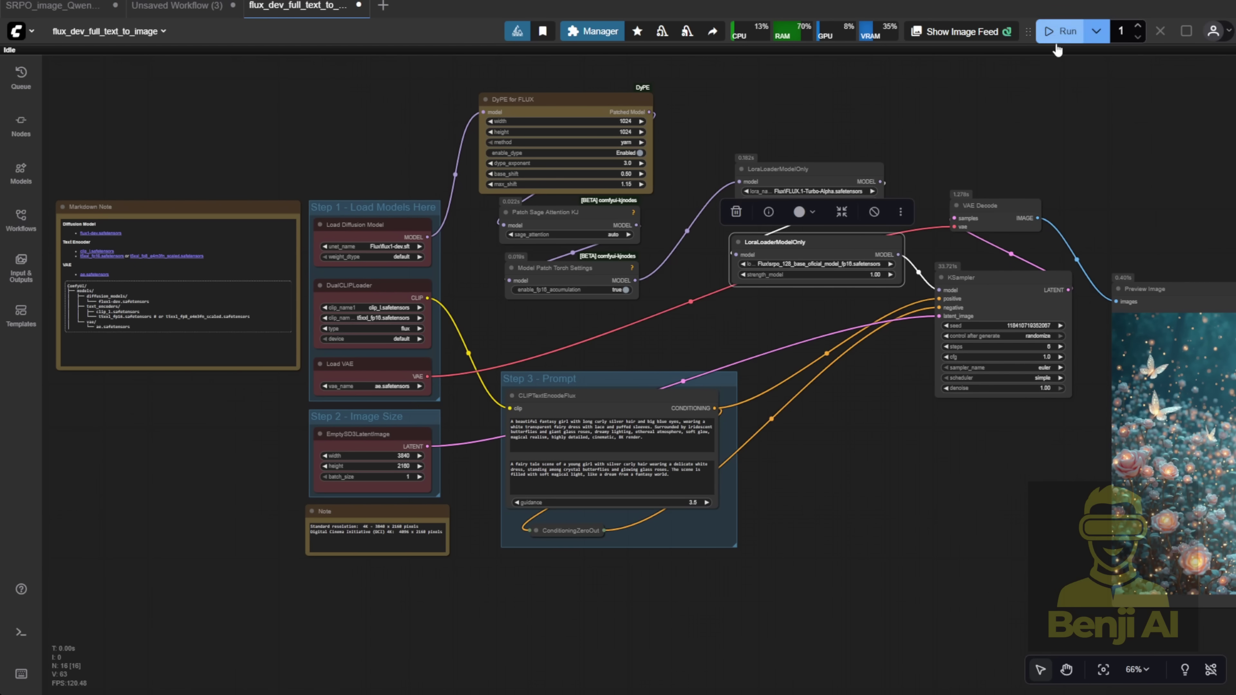
Replace both CLIPTextEncodeFlux prompts with a detailed description of a ghillie-suit sniper in a rainy jungle and run the workflow
{"action": "left_click", "coordinate": [1060, 63]}
{"action": "scroll", "coordinate": [1059, 70], "scroll_direction": "up", "scroll_amount": 3}
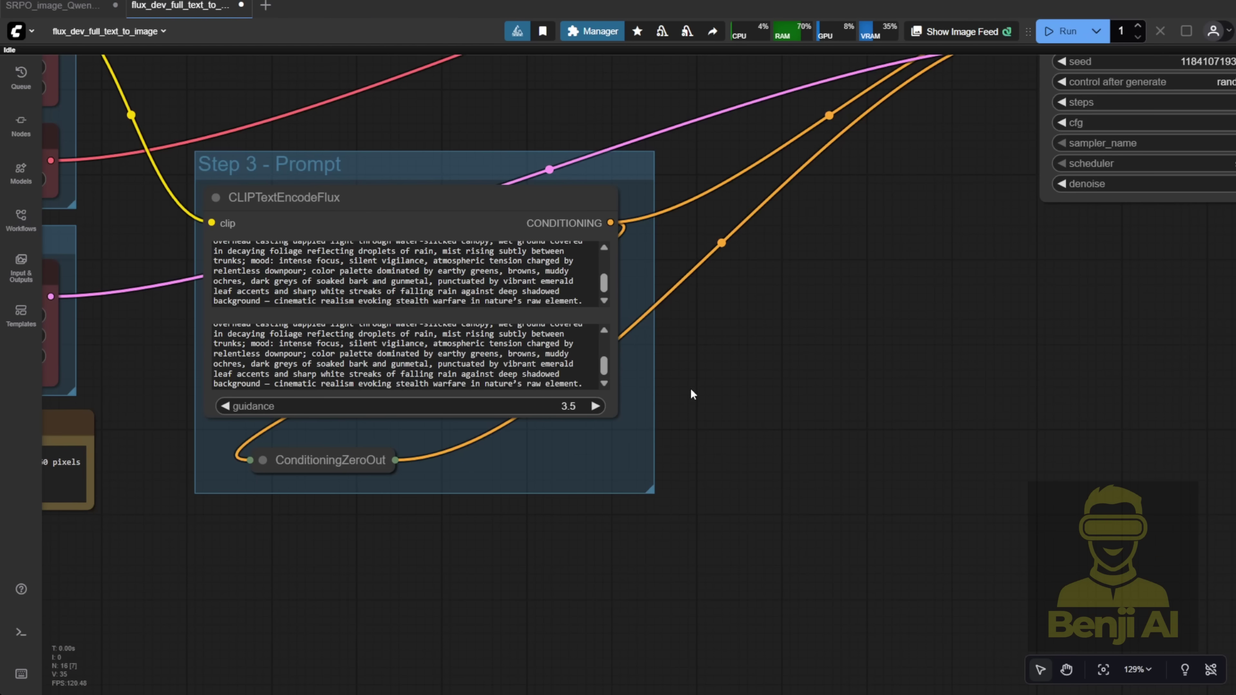
{"action": "scroll", "coordinate": [554, 385], "scroll_direction": "up", "scroll_amount": 3}
{"action": "scroll", "coordinate": [538, 344], "scroll_direction": "up", "scroll_amount": 5}
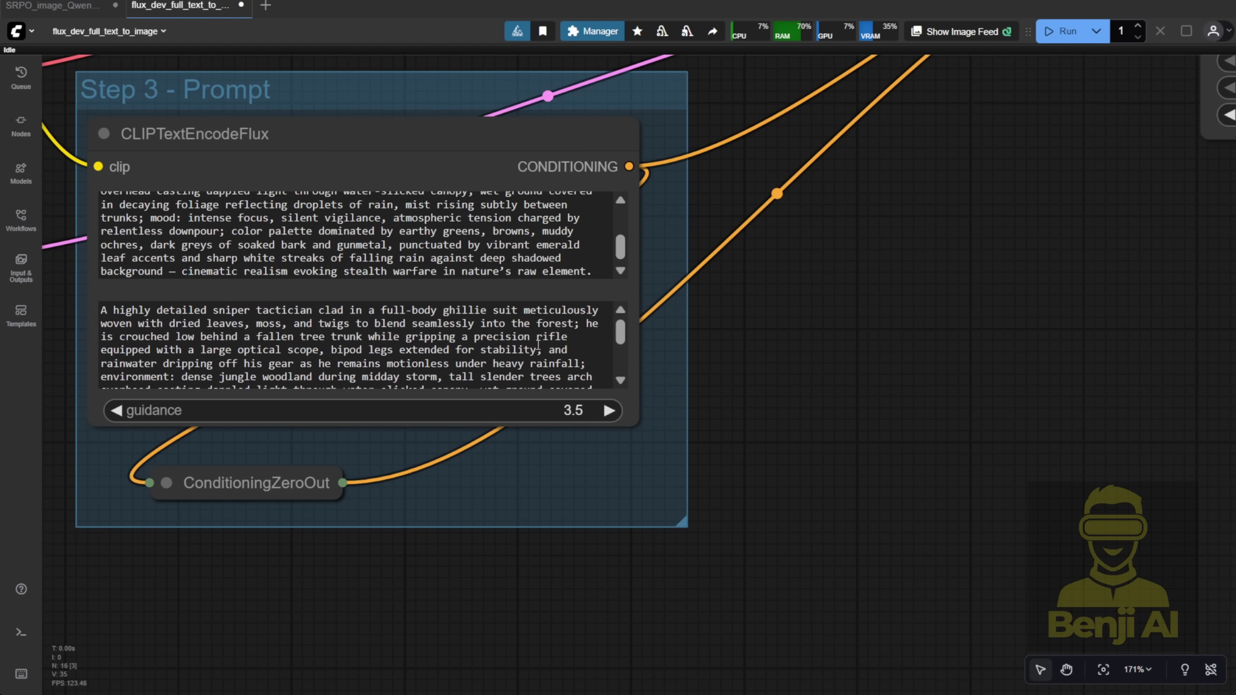
{"action": "scroll", "coordinate": [958, 373], "scroll_direction": "down", "scroll_amount": 5}
{"action": "left_click", "coordinate": [1066, 31]}
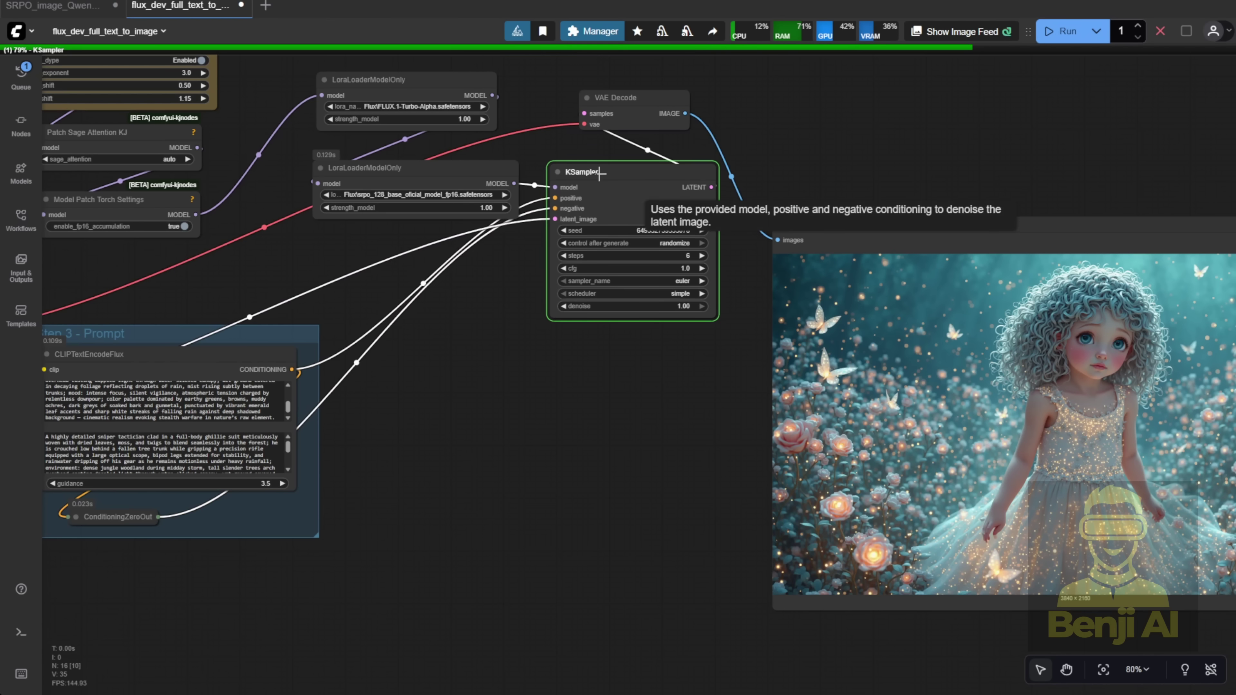
{"action": "scroll", "coordinate": [600, 173], "scroll_direction": "down", "scroll_amount": 2}
{"action": "left_click", "coordinate": [21, 631]}
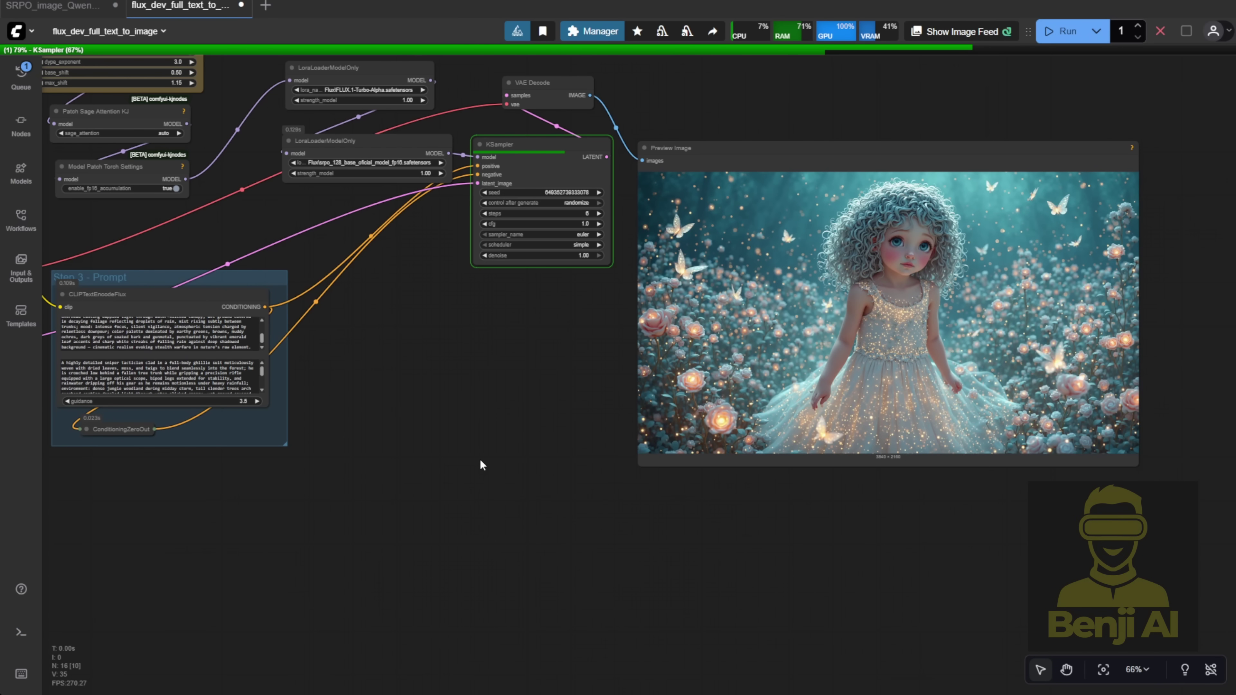
Examine the generated sniper image up close, along with the node run times and the SRPO LoRA loader settings
{"action": "scroll", "coordinate": [397, 556], "scroll_direction": "up", "scroll_amount": 4}
{"action": "left_click_drag", "start_coordinate": [499, 512], "coordinate": [471, 462]}
{"action": "scroll", "coordinate": [280, 425], "scroll_direction": "down", "scroll_amount": 2}
{"action": "scroll", "coordinate": [326, 301], "scroll_direction": "up", "scroll_amount": 4}
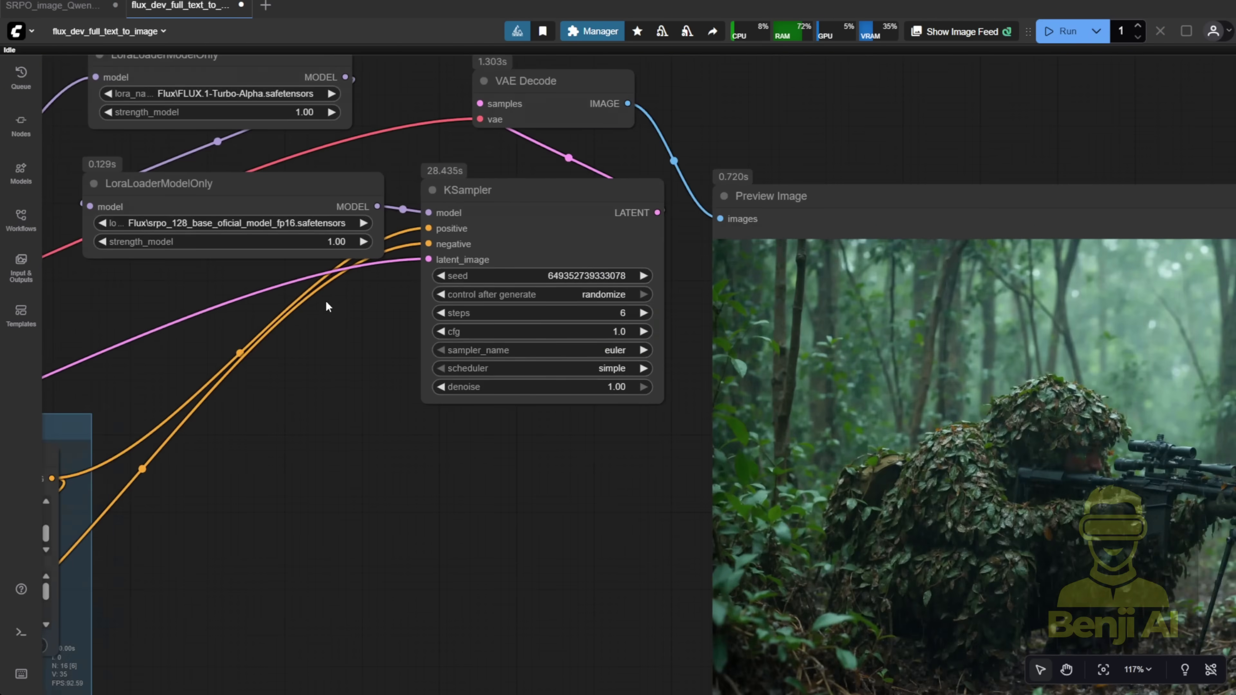
{"action": "left_click_drag", "start_coordinate": [252, 356], "coordinate": [367, 396]}
{"action": "scroll", "coordinate": [367, 397], "scroll_direction": "up", "scroll_amount": 4}
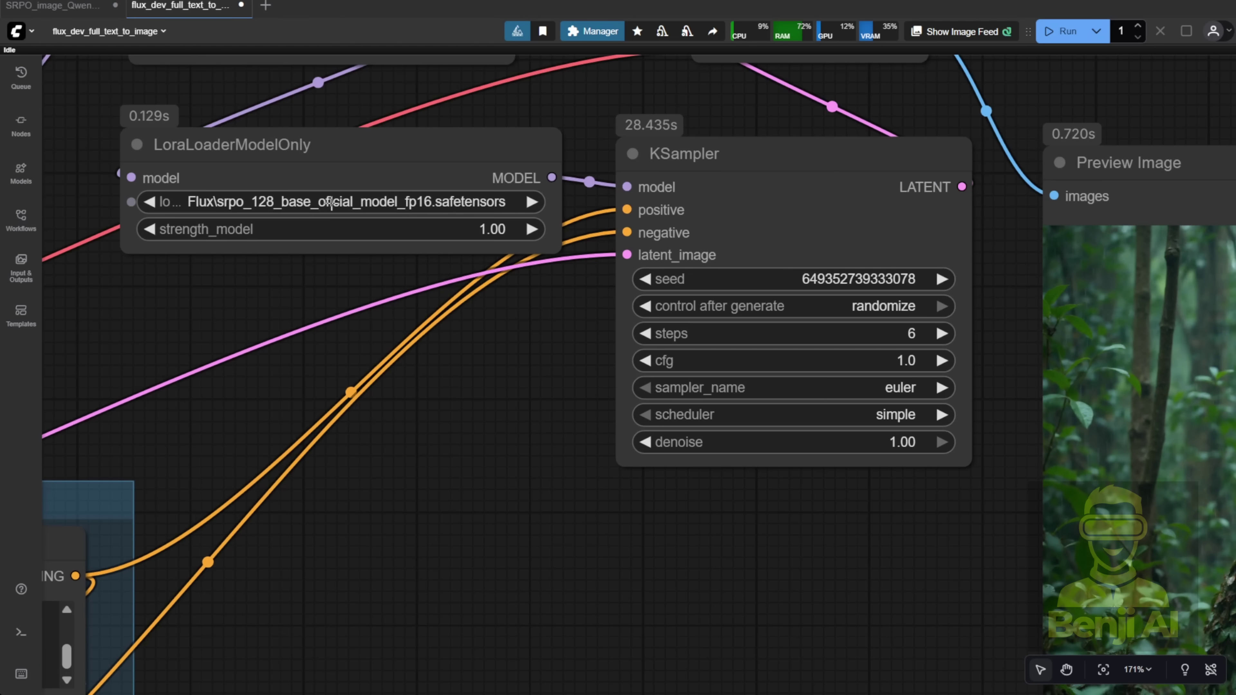
{"action": "left_click_drag", "start_coordinate": [335, 195], "coordinate": [334, 220]}
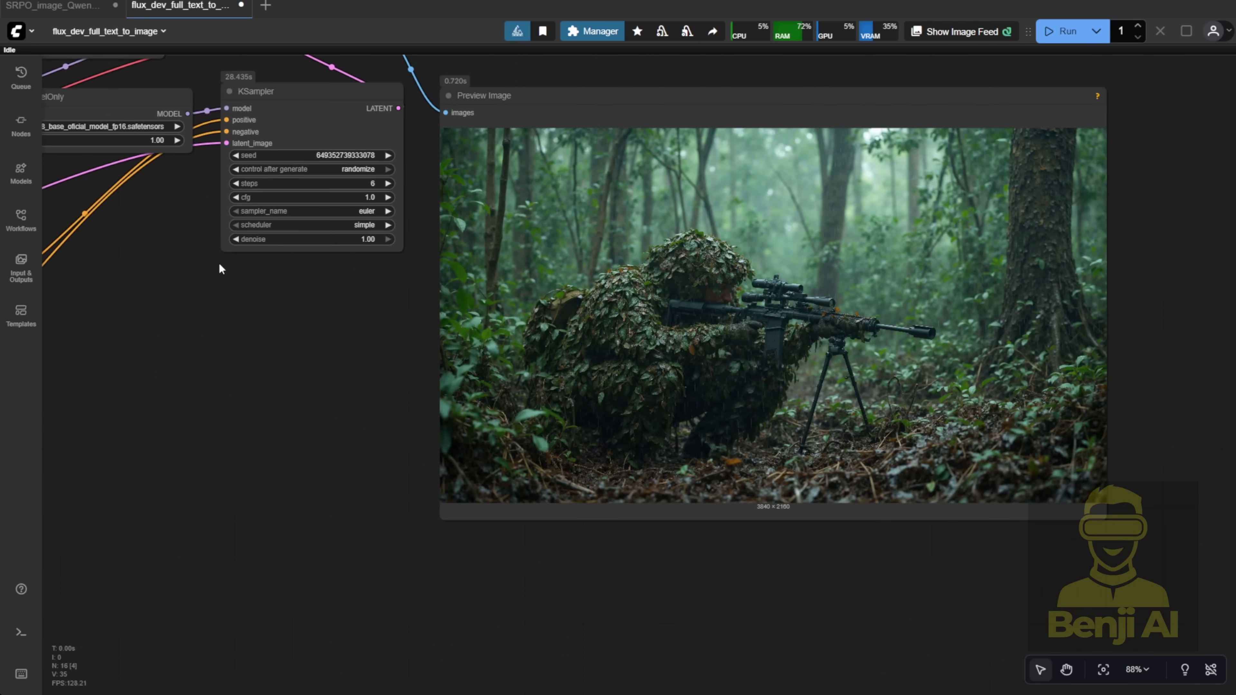
{"action": "scroll", "coordinate": [452, 249], "scroll_direction": "up", "scroll_amount": 11}
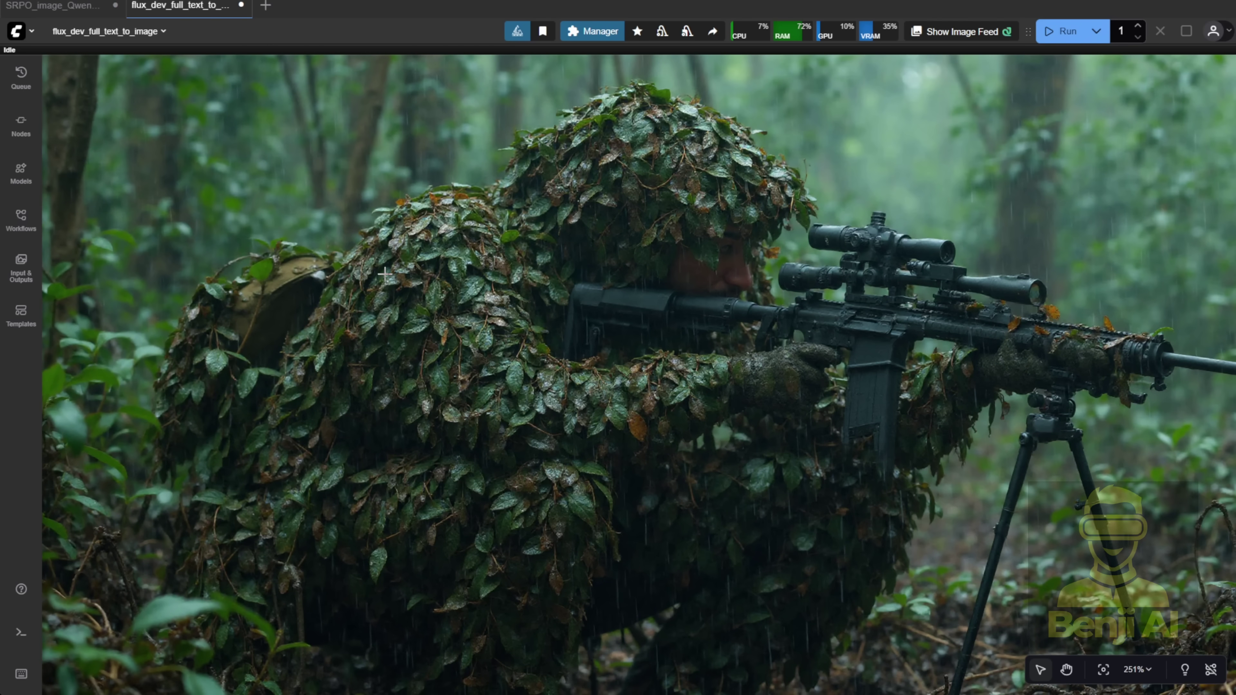
{"action": "scroll", "coordinate": [711, 239], "scroll_direction": "down", "scroll_amount": 7}
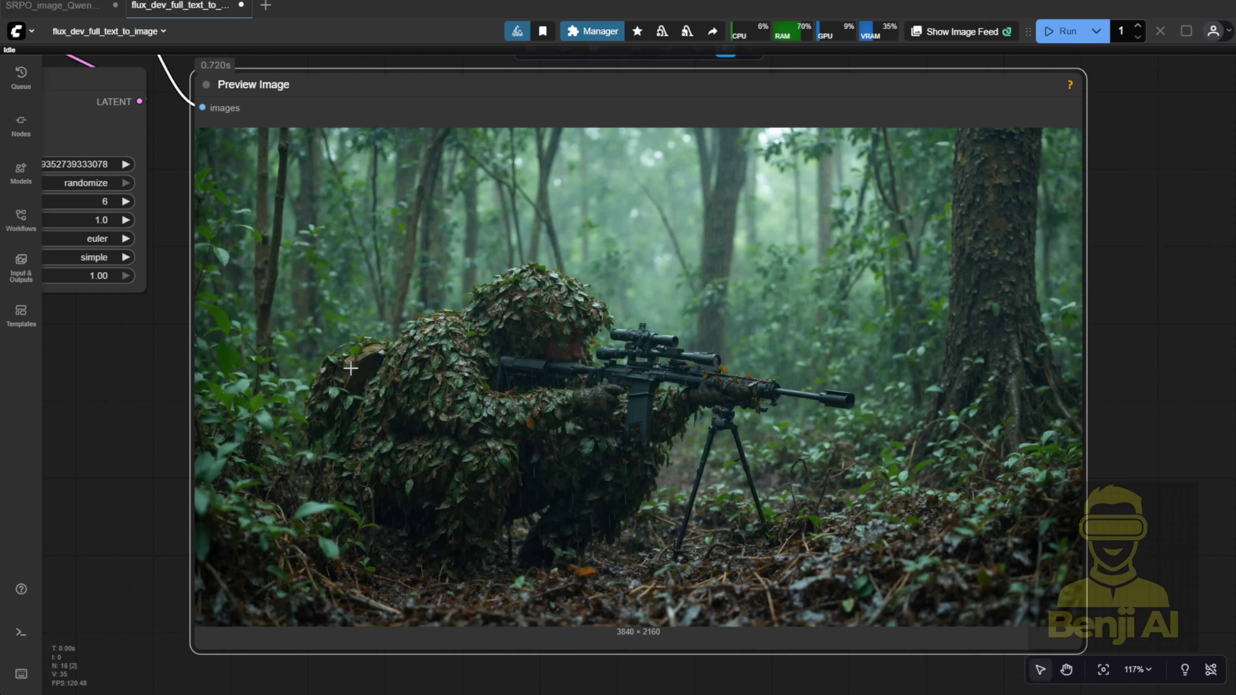
{"action": "right_click", "coordinate": [351, 369]}
{"action": "left_click", "coordinate": [377, 376]}
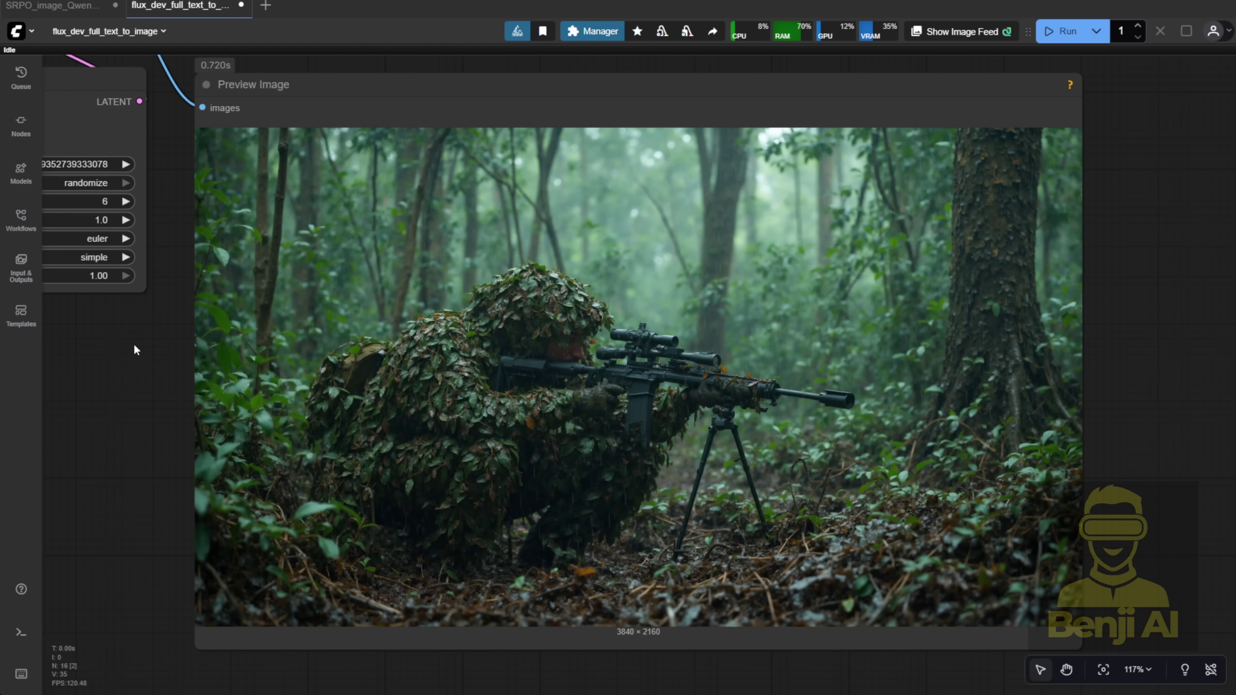
Switch to the SRPO_image_Qwen3VL_txt2img(20251022) workflow and examine its Flux Model, Model Setting, Lora and sampling groups
{"action": "scroll", "coordinate": [141, 358], "scroll_direction": "down", "scroll_amount": 3}
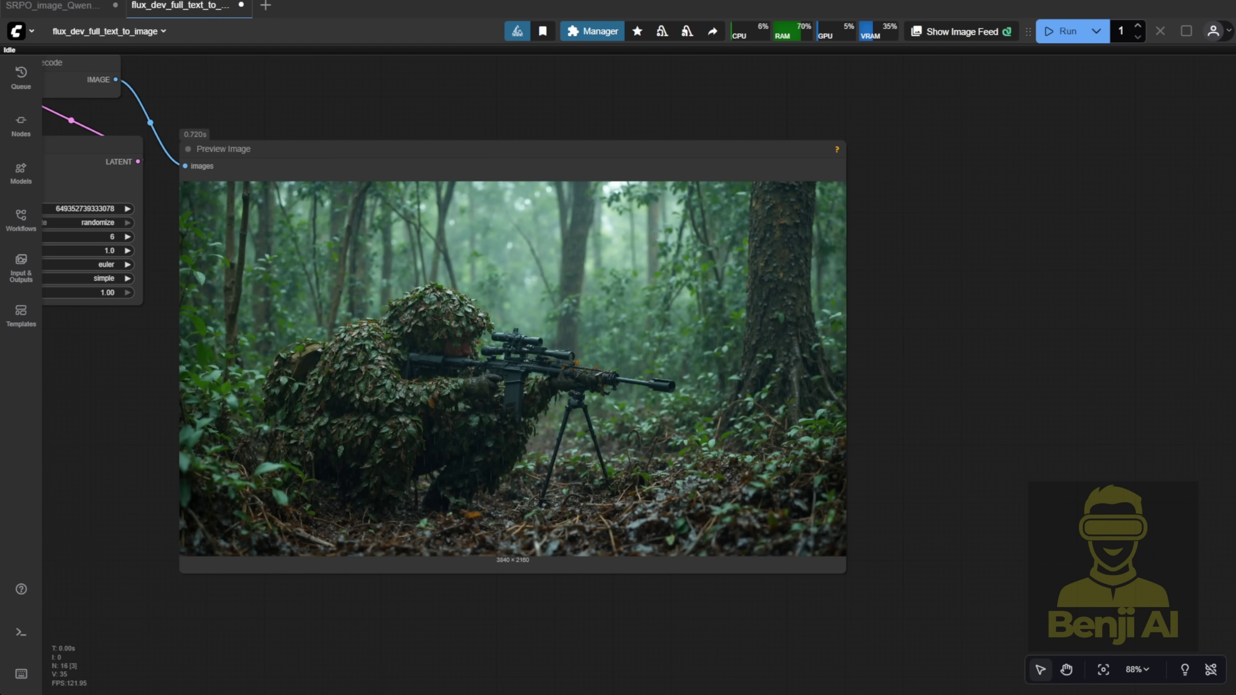
{"action": "left_click_drag", "start_coordinate": [198, 484], "coordinate": [594, 458]}
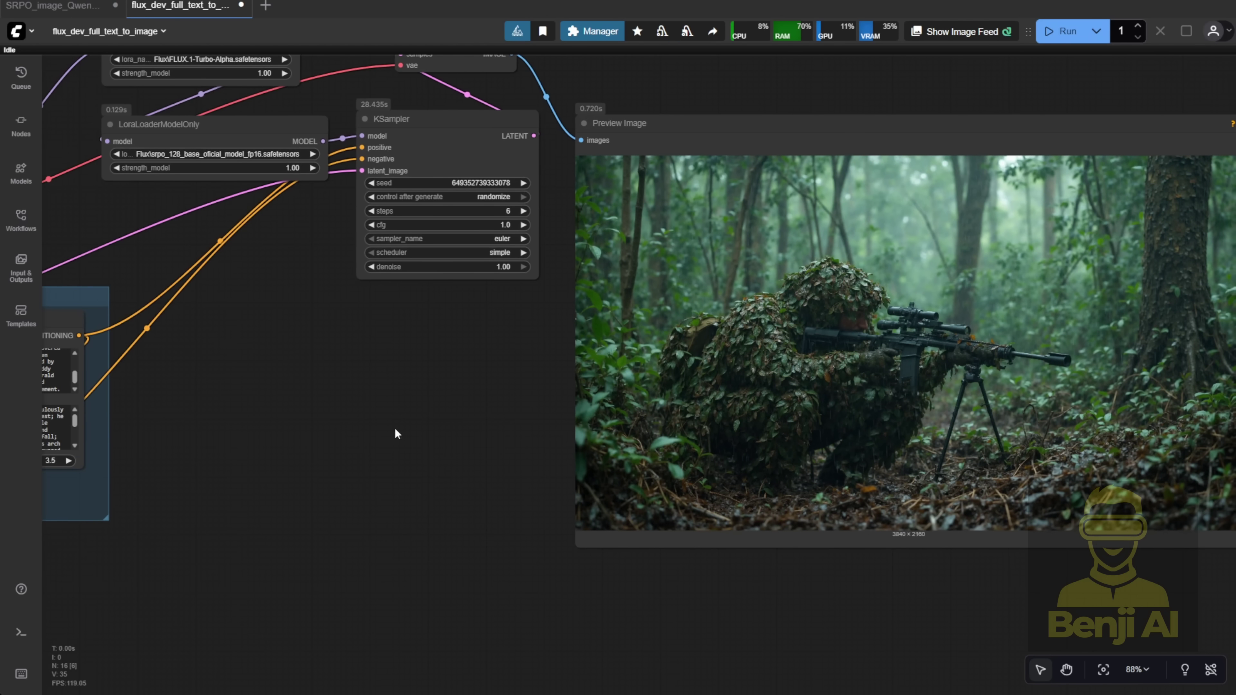
{"action": "scroll", "coordinate": [375, 435], "scroll_direction": "down", "scroll_amount": 4}
{"action": "left_click_drag", "start_coordinate": [375, 435], "coordinate": [676, 438]}
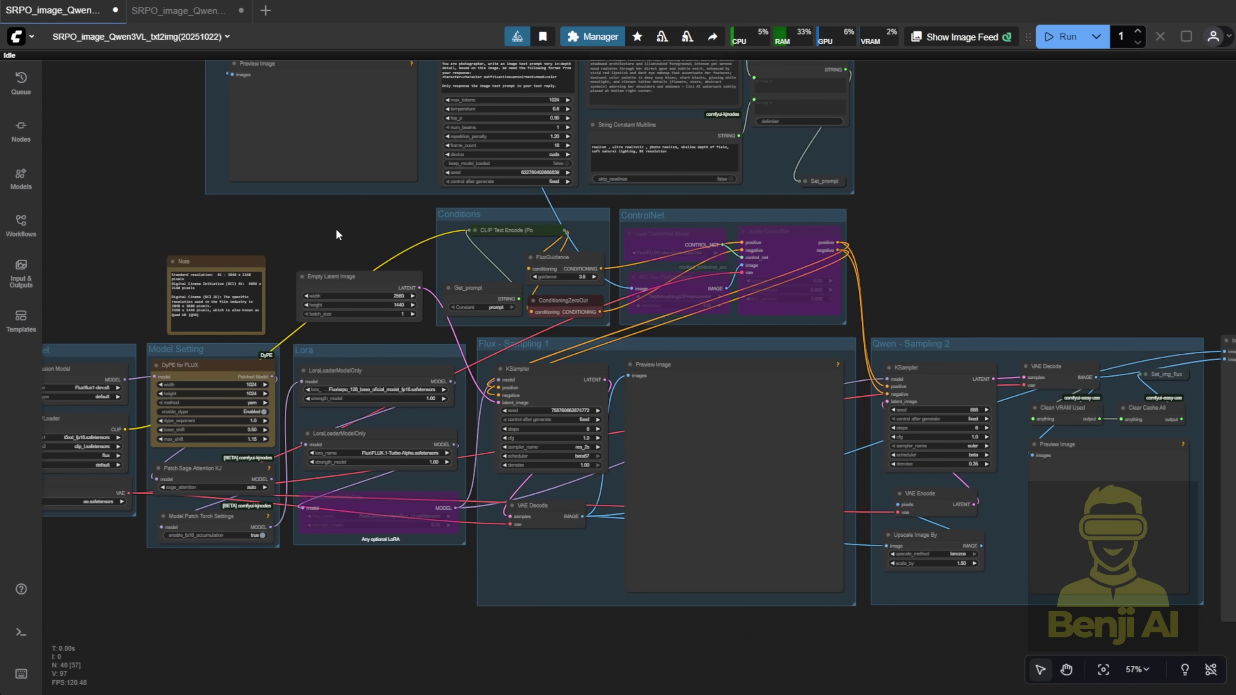
{"action": "scroll", "coordinate": [336, 234], "scroll_direction": "up", "scroll_amount": 7}
{"action": "scroll", "coordinate": [636, 344], "scroll_direction": "up", "scroll_amount": 1}
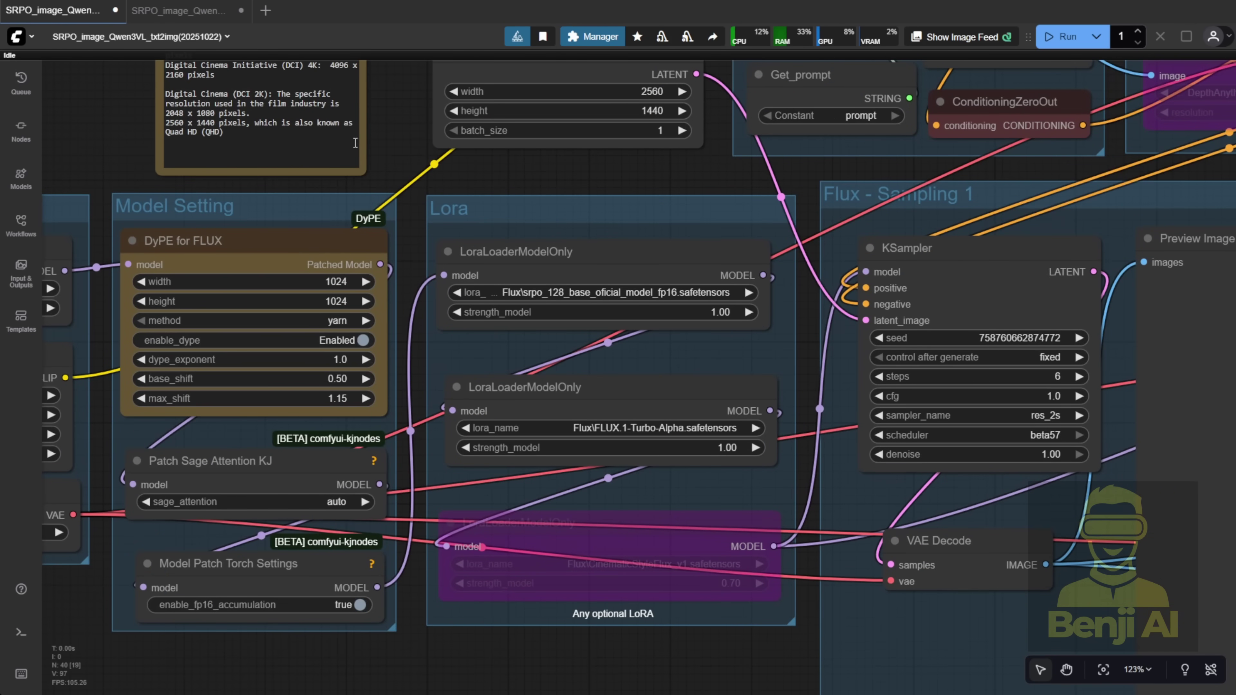
{"action": "left_click_drag", "start_coordinate": [389, 150], "coordinate": [665, 186]}
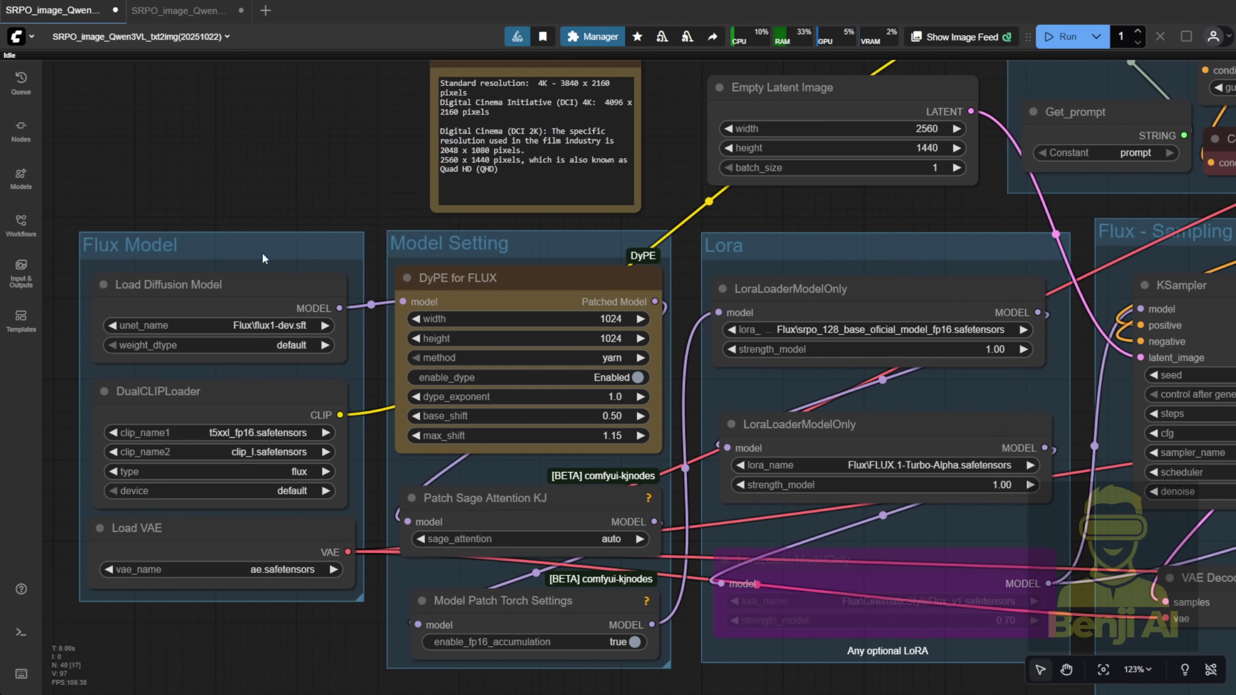
Switch to the SRPO_image_Qwen3VL_txt2img(20251022) (2) workflow and examine its prompt, ControlNet, Flux, Qwen sampling and Wan 2.2 groups
{"action": "left_click", "coordinate": [178, 10]}
{"action": "scroll", "coordinate": [346, 263], "scroll_direction": "up", "scroll_amount": 10}
{"action": "scroll", "coordinate": [165, 190], "scroll_direction": "up", "scroll_amount": 4}
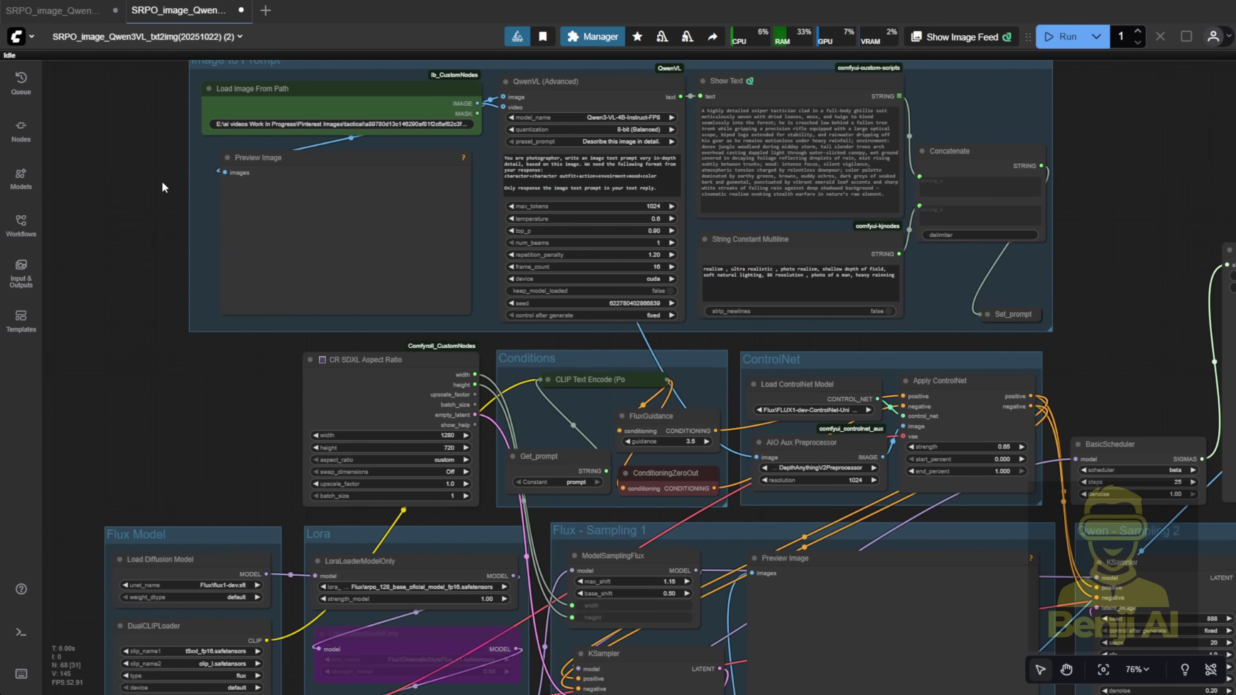
{"action": "left_click_drag", "start_coordinate": [173, 416], "coordinate": [129, 154]}
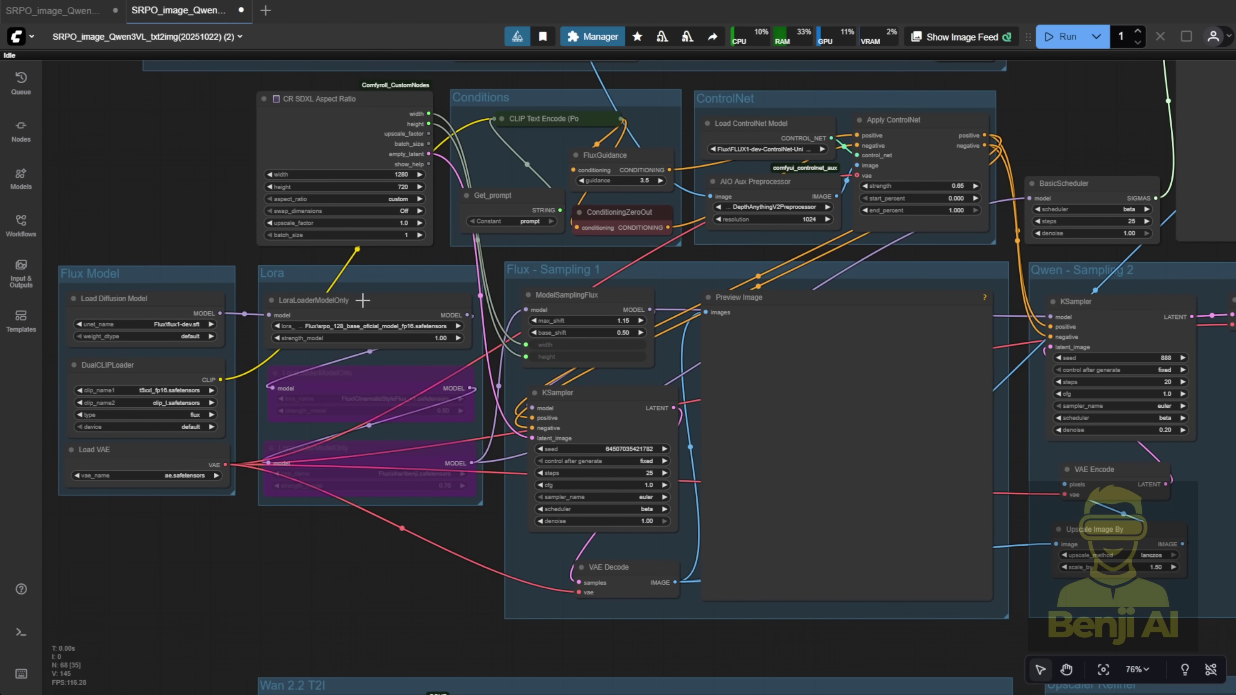
{"action": "scroll", "coordinate": [331, 546], "scroll_direction": "down", "scroll_amount": 3}
{"action": "left_click_drag", "start_coordinate": [340, 549], "coordinate": [127, 348]}
{"action": "scroll", "coordinate": [107, 448], "scroll_direction": "up", "scroll_amount": 3}
{"action": "left_click_drag", "start_coordinate": [105, 450], "coordinate": [337, 17]}
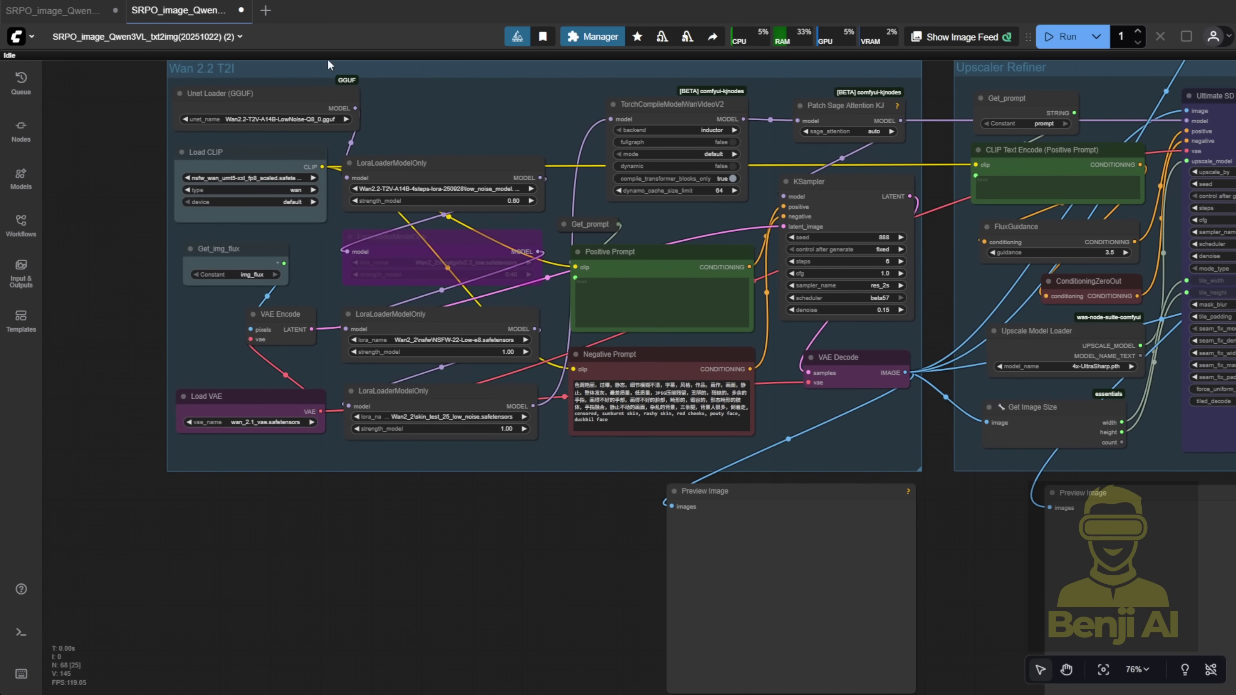
Rename the Wan 2.2 T2I group as Wan 2.2Img2Img
{"action": "scroll", "coordinate": [270, 297], "scroll_direction": "up", "scroll_amount": 3}
{"action": "scroll", "coordinate": [259, 239], "scroll_direction": "down", "scroll_amount": 2}
{"action": "left_click_drag", "start_coordinate": [243, 165], "coordinate": [268, 221]}
{"action": "double_click", "coordinate": [259, 94]}
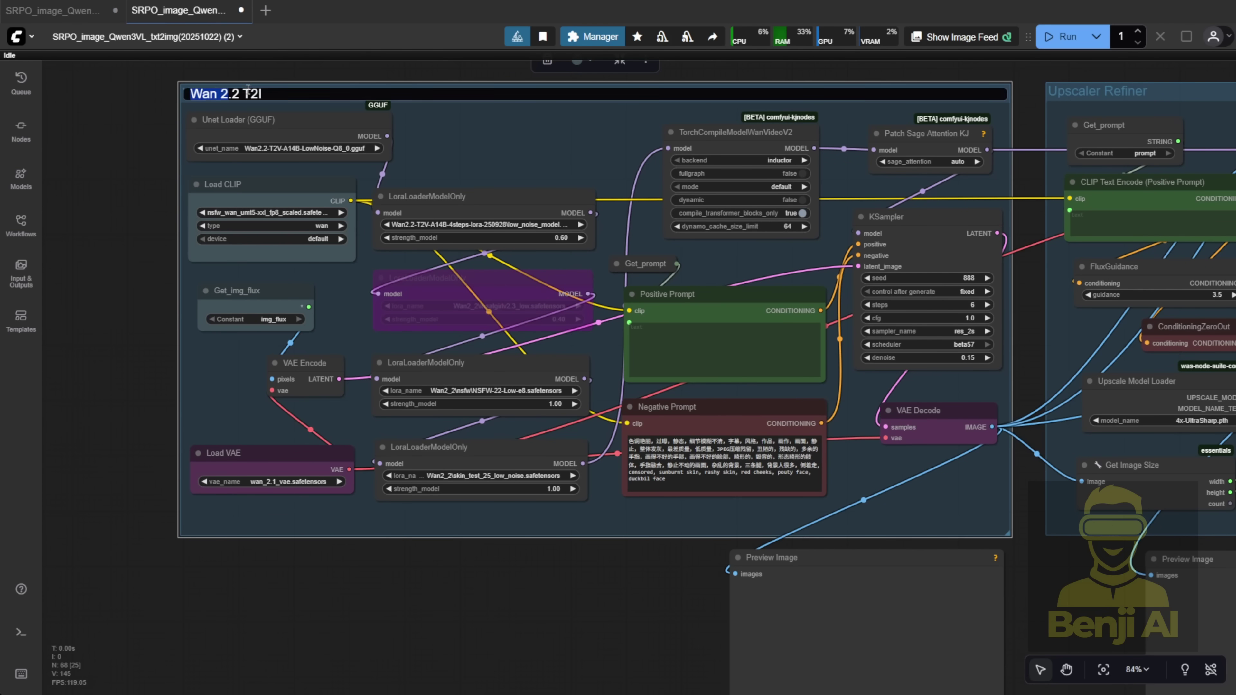
{"action": "left_click", "coordinate": [265, 94]}
{"action": "left_click_drag", "start_coordinate": [270, 95], "coordinate": [240, 94]}
{"action": "type", "text": "Img2Img"}
{"action": "key", "text": "Return"}
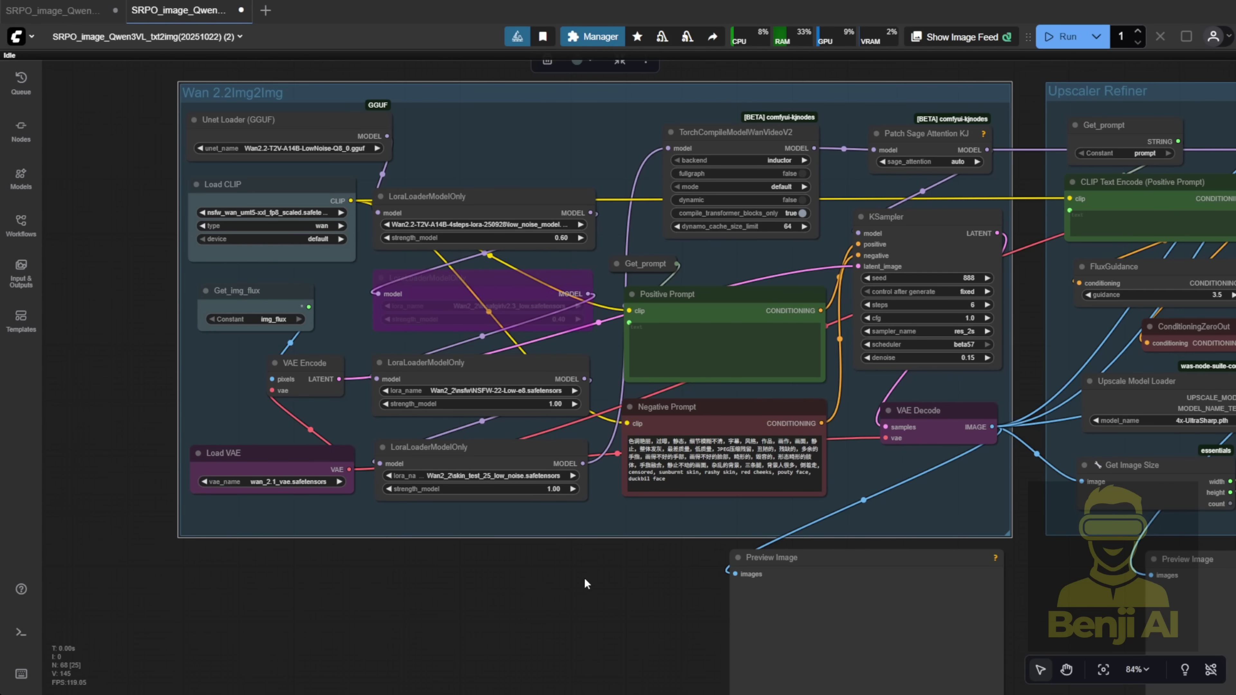
Examine the Upscaler Refiner group, both sampling groups and the Upscale Image By settings in the Qwen sampling group
{"action": "left_click_drag", "start_coordinate": [586, 579], "coordinate": [114, 598]}
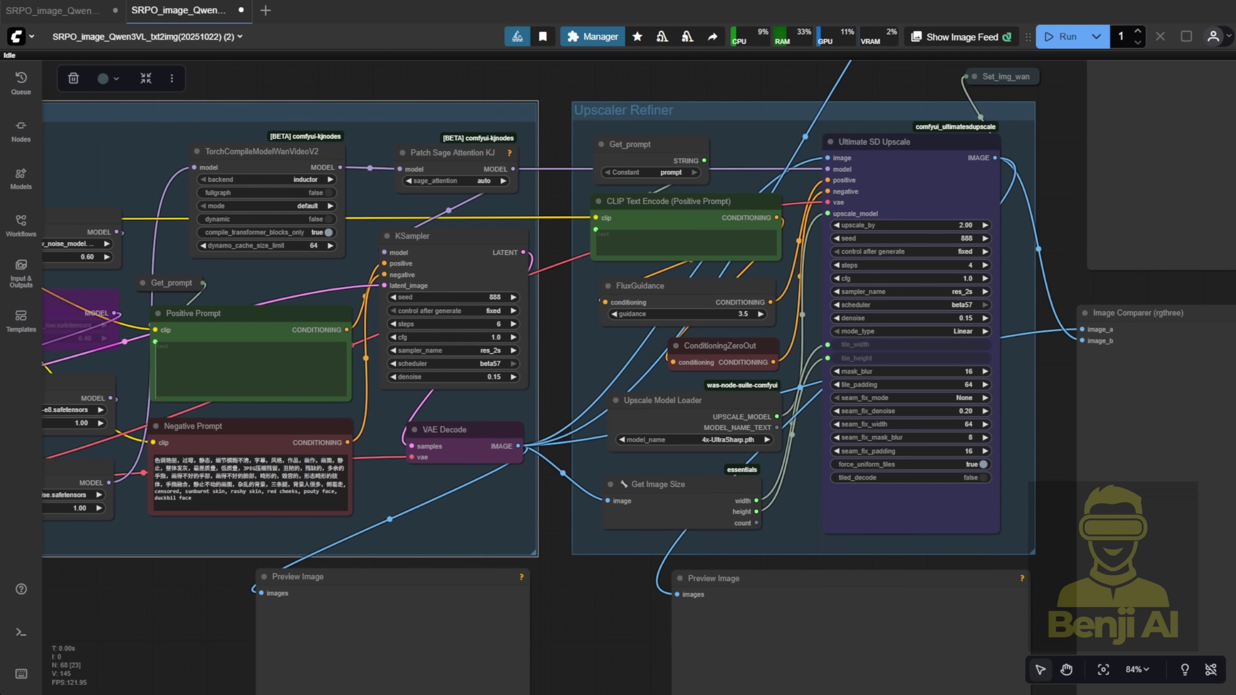
{"action": "left_click", "coordinate": [748, 85]}
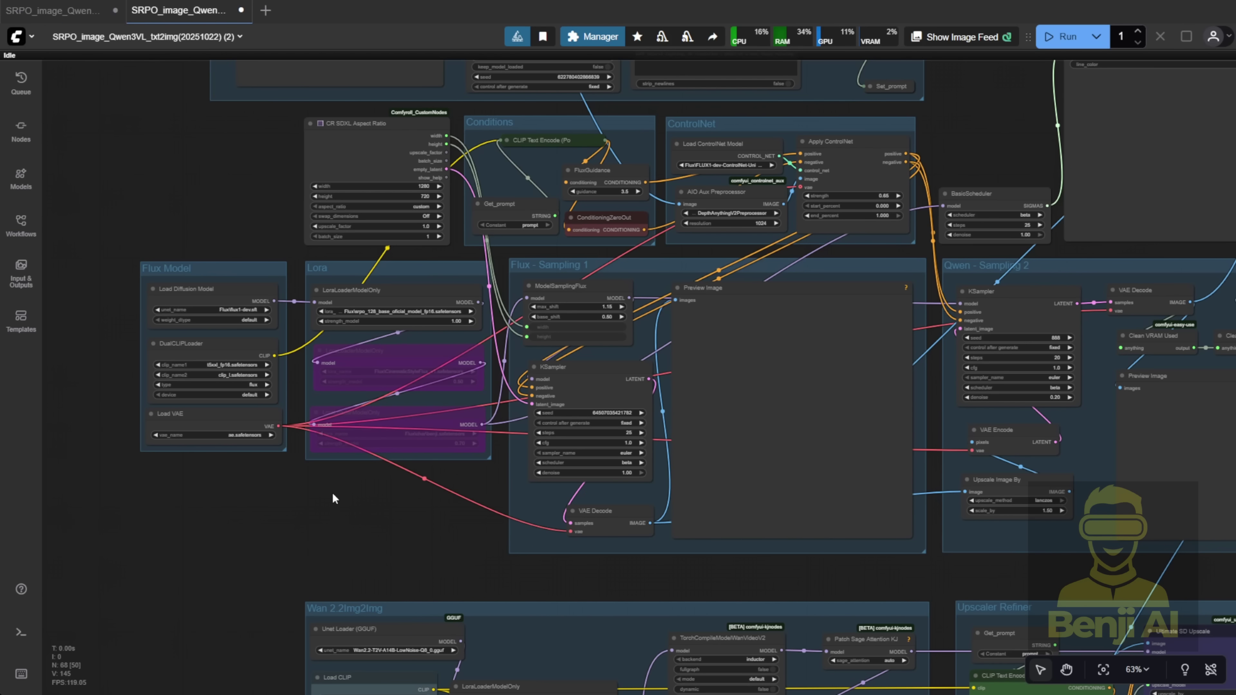
{"action": "left_click_drag", "start_coordinate": [393, 518], "coordinate": [174, 442]}
{"action": "scroll", "coordinate": [743, 486], "scroll_direction": "up", "scroll_amount": 4}
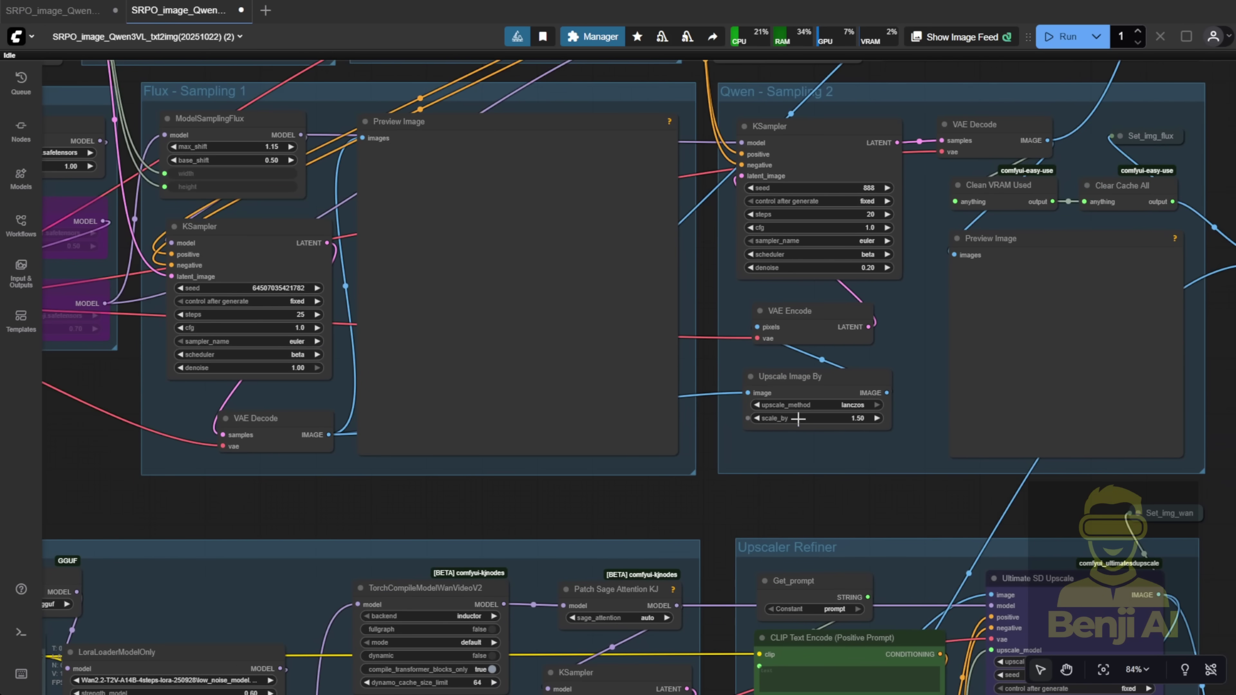
{"action": "left_click", "coordinate": [798, 414]}
{"action": "scroll", "coordinate": [827, 389], "scroll_direction": "up", "scroll_amount": 3}
{"action": "scroll", "coordinate": [809, 393], "scroll_direction": "up", "scroll_amount": 4}
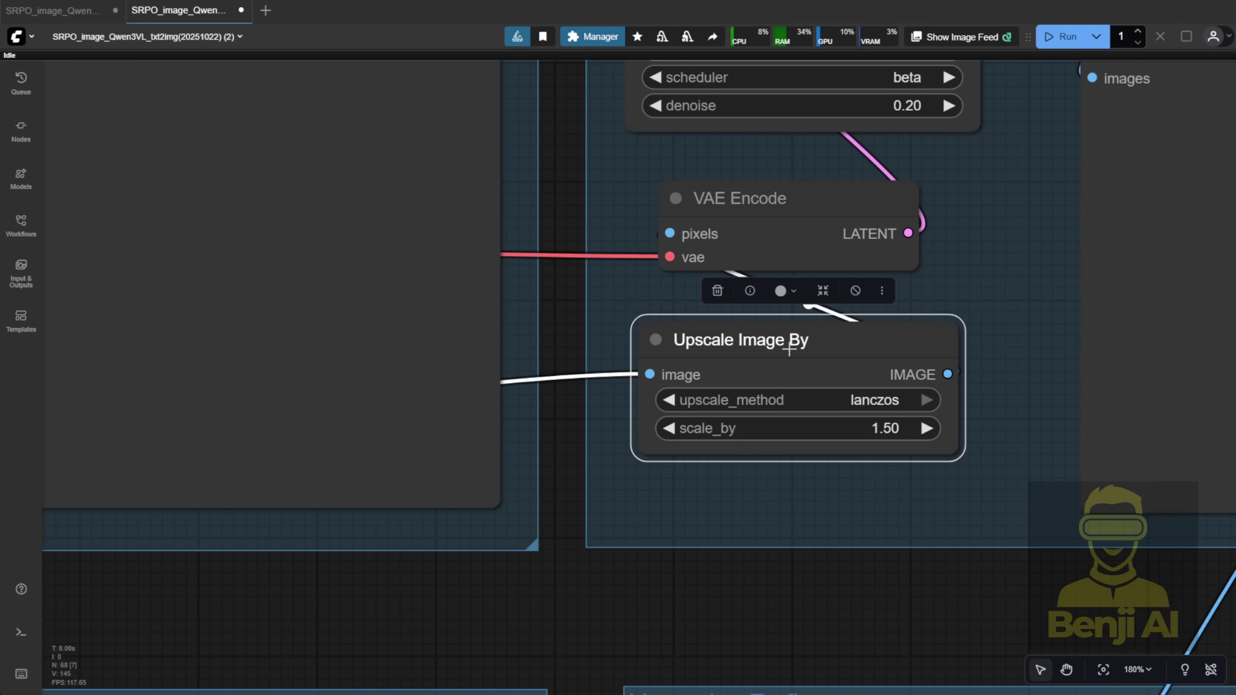
{"action": "mouse_move", "coordinate": [833, 358]}
{"action": "left_mouse_down"}
{"action": "mouse_move", "coordinate": [790, 375]}
{"action": "mouse_move", "coordinate": [844, 363]}
{"action": "mouse_move", "coordinate": [822, 364]}
{"action": "left_mouse_up"}
{"action": "scroll", "coordinate": [599, 298], "scroll_direction": "down", "scroll_amount": 3}
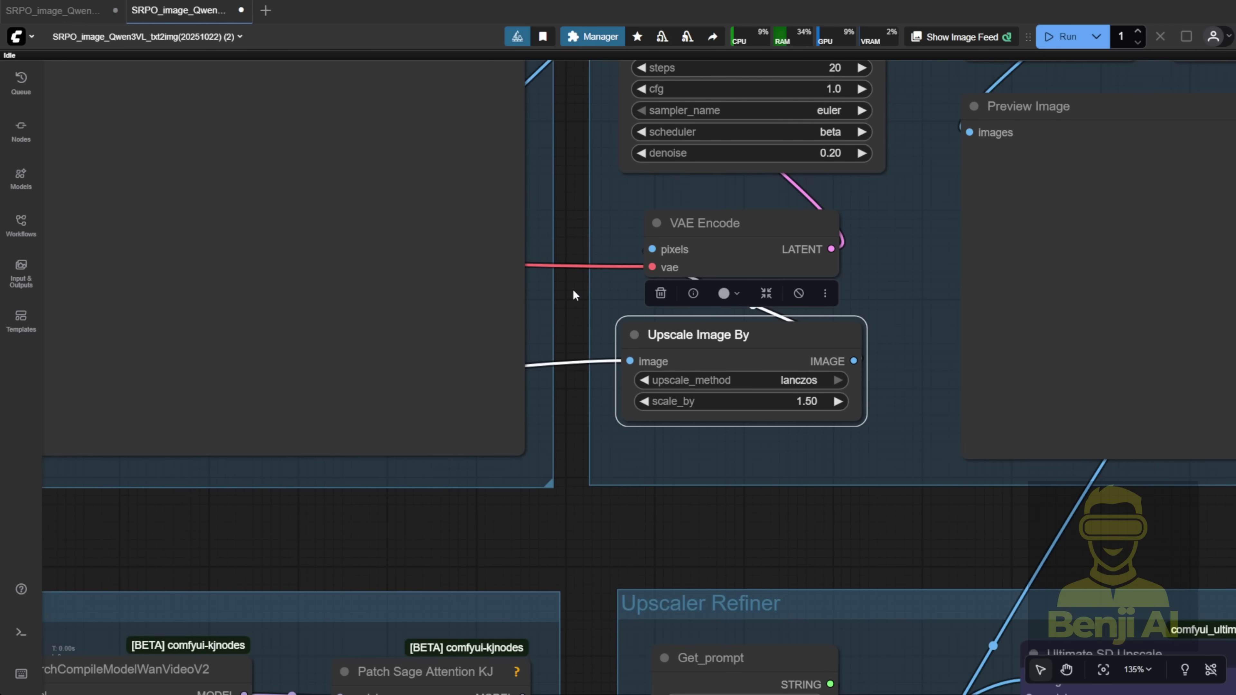
Examine the Wan 2.2Img2Img group's model and LoRA loaders, its KSampler settings and the adjoining Upscaler Refiner nodes
{"action": "left_click_drag", "start_coordinate": [572, 289], "coordinate": [570, 447]}
{"action": "left_click_drag", "start_coordinate": [609, 396], "coordinate": [629, 105]}
{"action": "left_click_drag", "start_coordinate": [378, 348], "coordinate": [557, 104]}
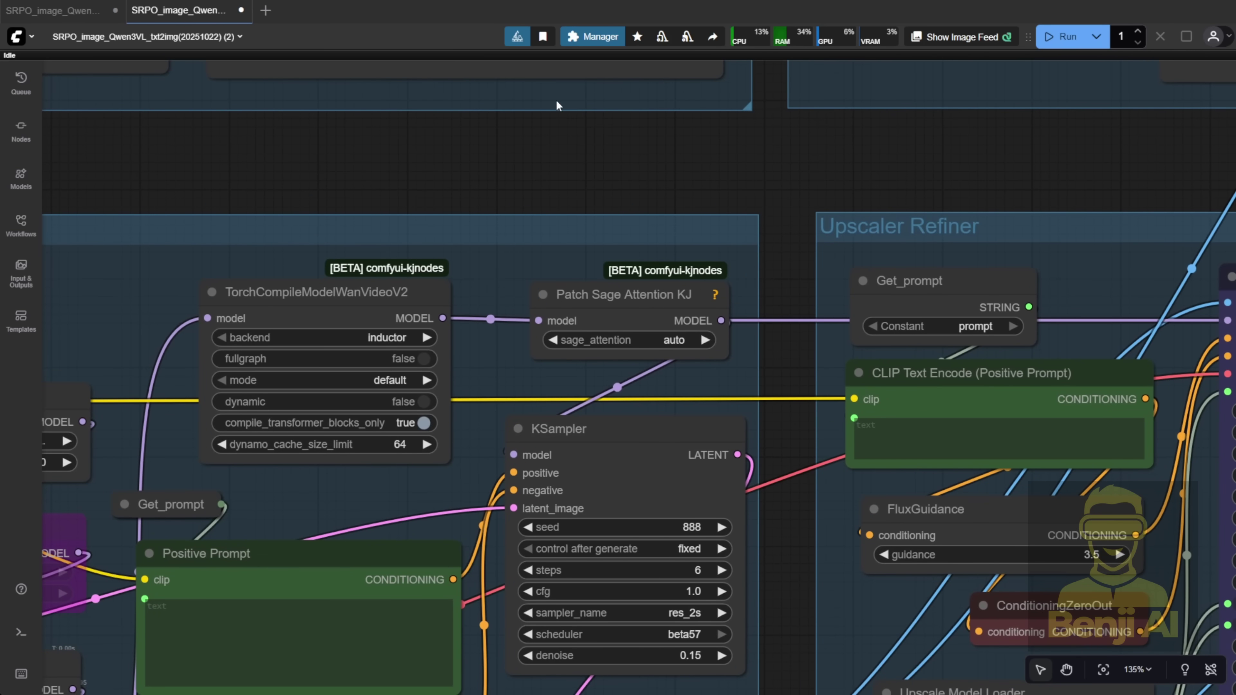
{"action": "left_click_drag", "start_coordinate": [185, 390], "coordinate": [1051, 159]}
{"action": "scroll", "coordinate": [622, 517], "scroll_direction": "up", "scroll_amount": 3}
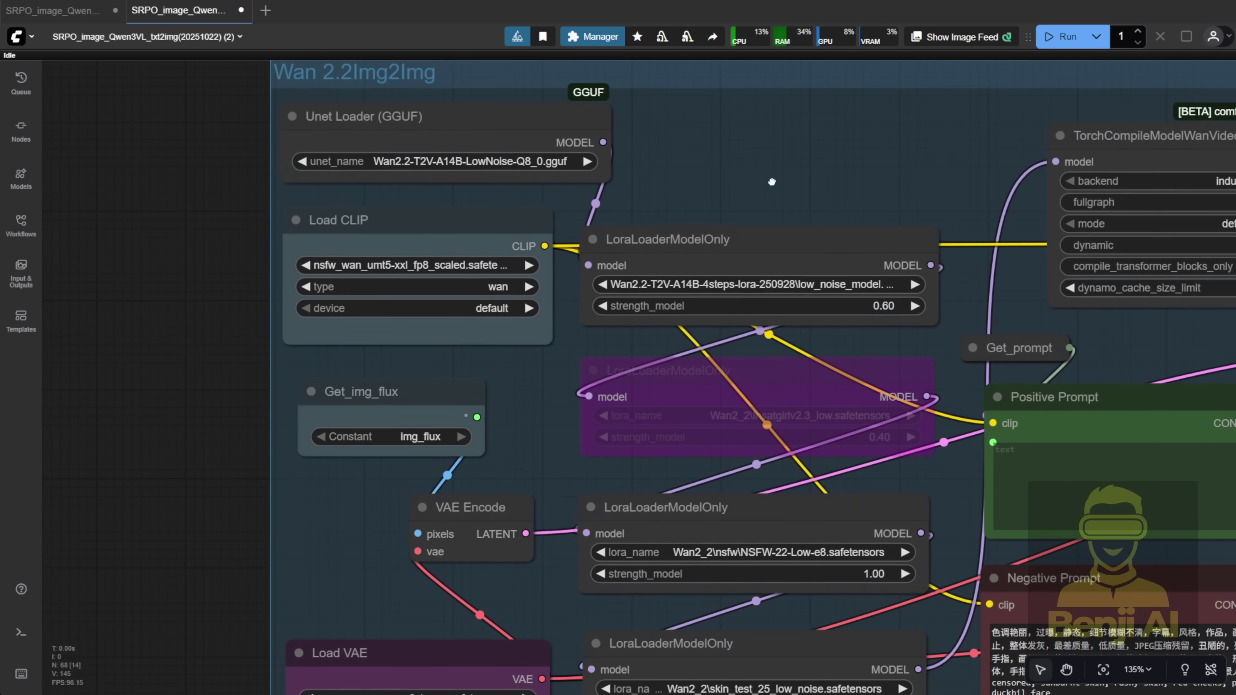
{"action": "scroll", "coordinate": [523, 471], "scroll_direction": "down", "scroll_amount": 3}
{"action": "scroll", "coordinate": [523, 471], "scroll_direction": "right", "scroll_amount": 2}
{"action": "left_click_drag", "start_coordinate": [885, 424], "coordinate": [53, 339]}
{"action": "left_click_drag", "start_coordinate": [522, 316], "coordinate": [304, 384]}
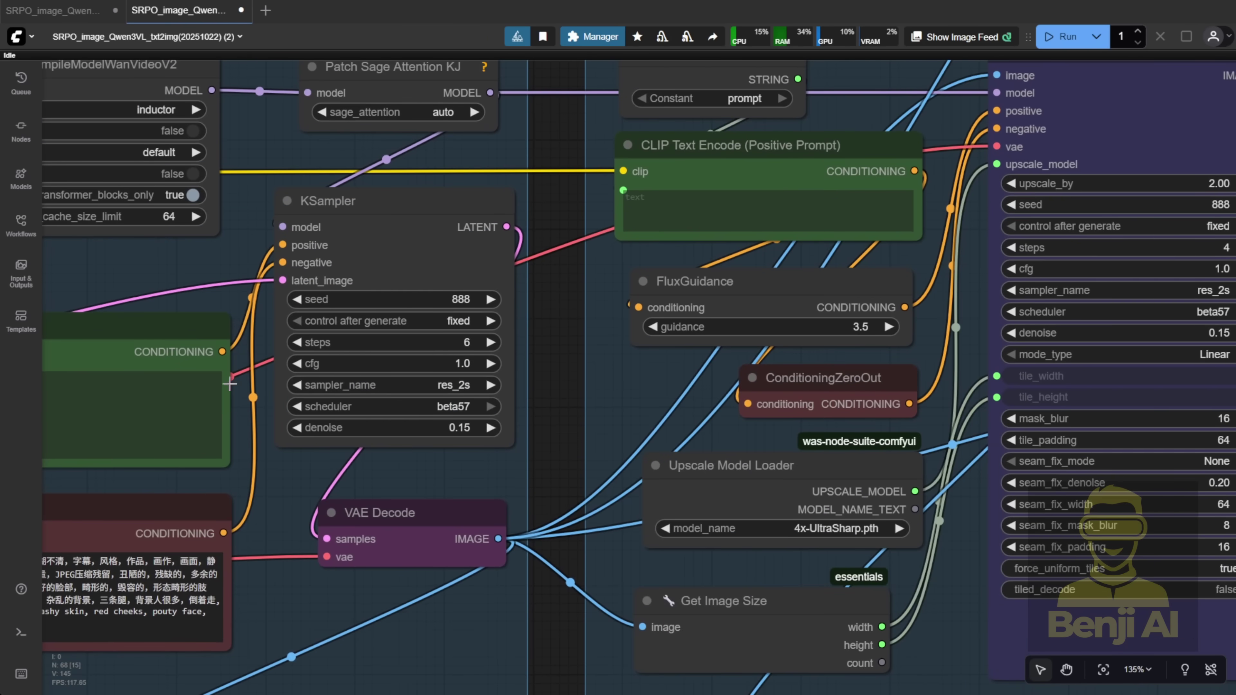
{"action": "left_click_drag", "start_coordinate": [885, 424], "coordinate": [53, 339]}
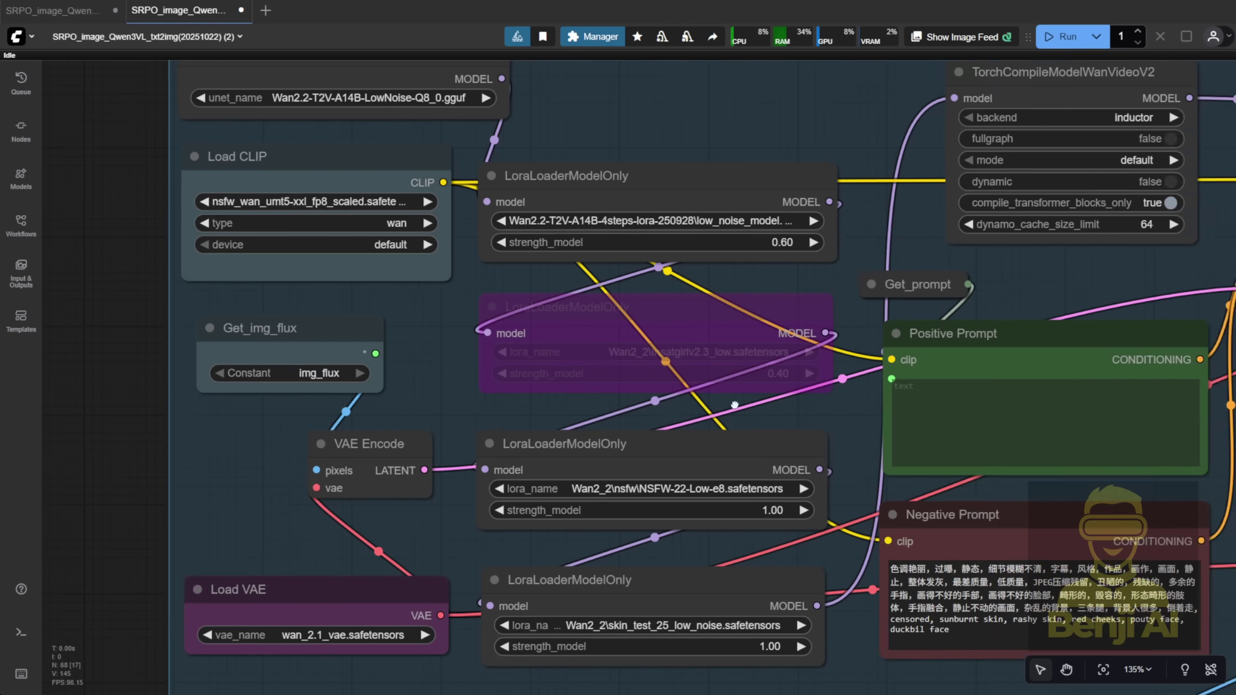
{"action": "left_click_drag", "start_coordinate": [521, 316], "coordinate": [303, 384]}
{"action": "scroll", "coordinate": [686, 405], "scroll_direction": "right", "scroll_amount": 10}
{"action": "scroll", "coordinate": [685, 406], "scroll_direction": "up", "scroll_amount": 1}
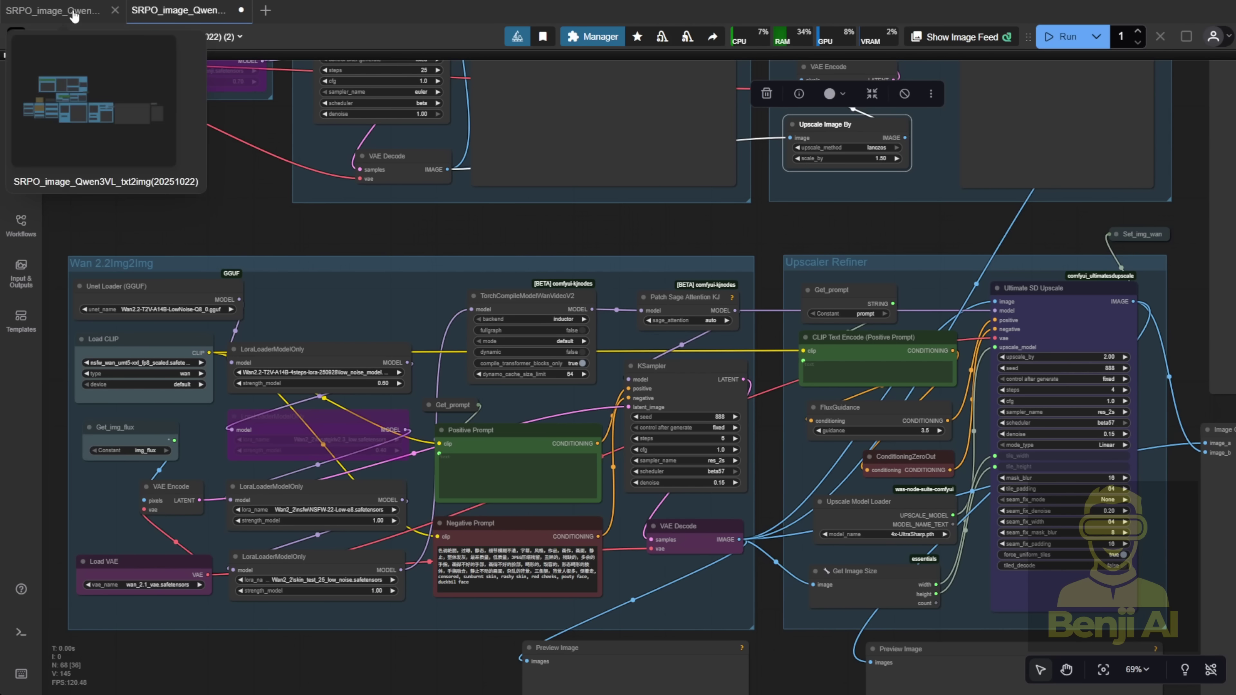
Return to the SRPO_image_Qwen3VL_txt2img(20251022) workflow and rename the Qwen - Sampling 2 group as Sampling 2
{"action": "left_click", "coordinate": [73, 15]}
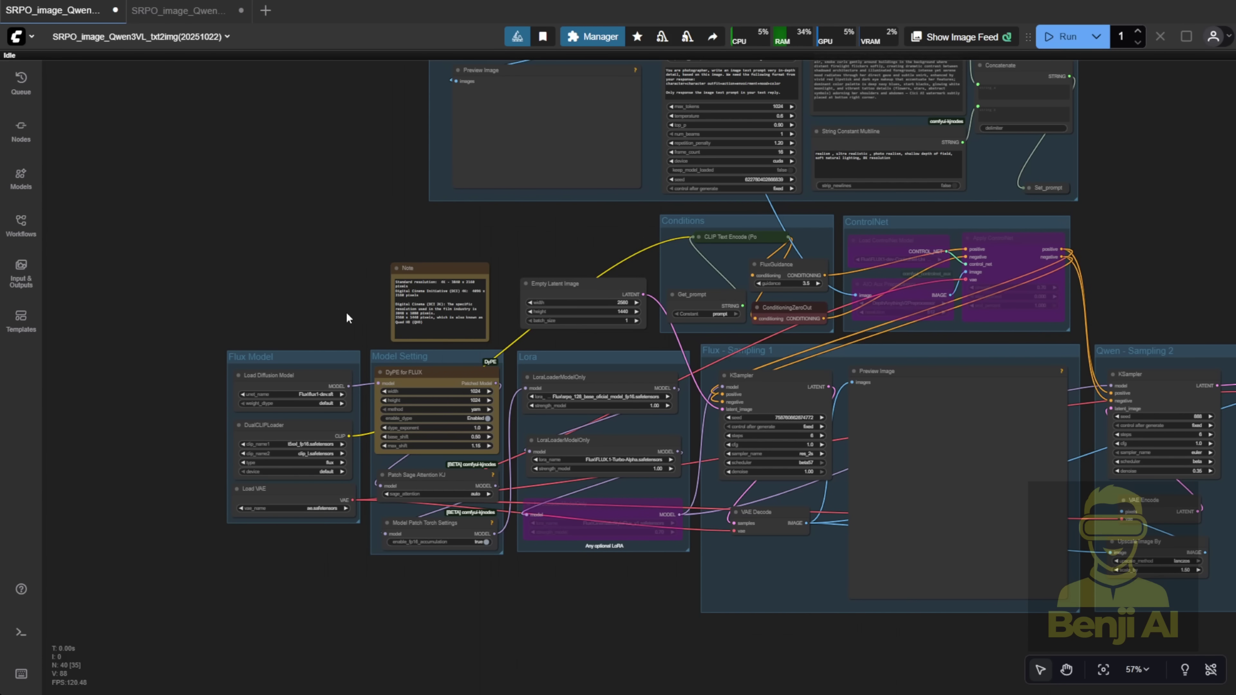
{"action": "left_click_drag", "start_coordinate": [350, 284], "coordinate": [179, 216]}
{"action": "scroll", "coordinate": [337, 284], "scroll_direction": "down", "scroll_amount": 2}
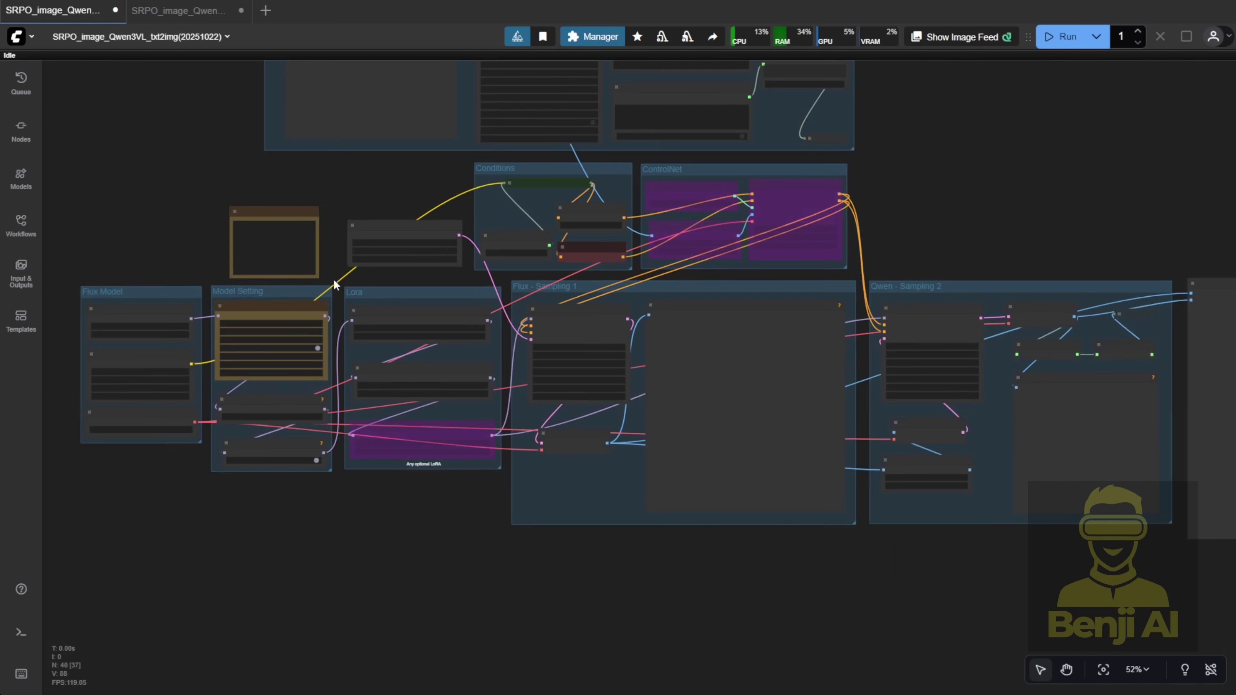
{"action": "left_click_drag", "start_coordinate": [912, 216], "coordinate": [884, 227]}
{"action": "scroll", "coordinate": [884, 227], "scroll_direction": "up", "scroll_amount": 3}
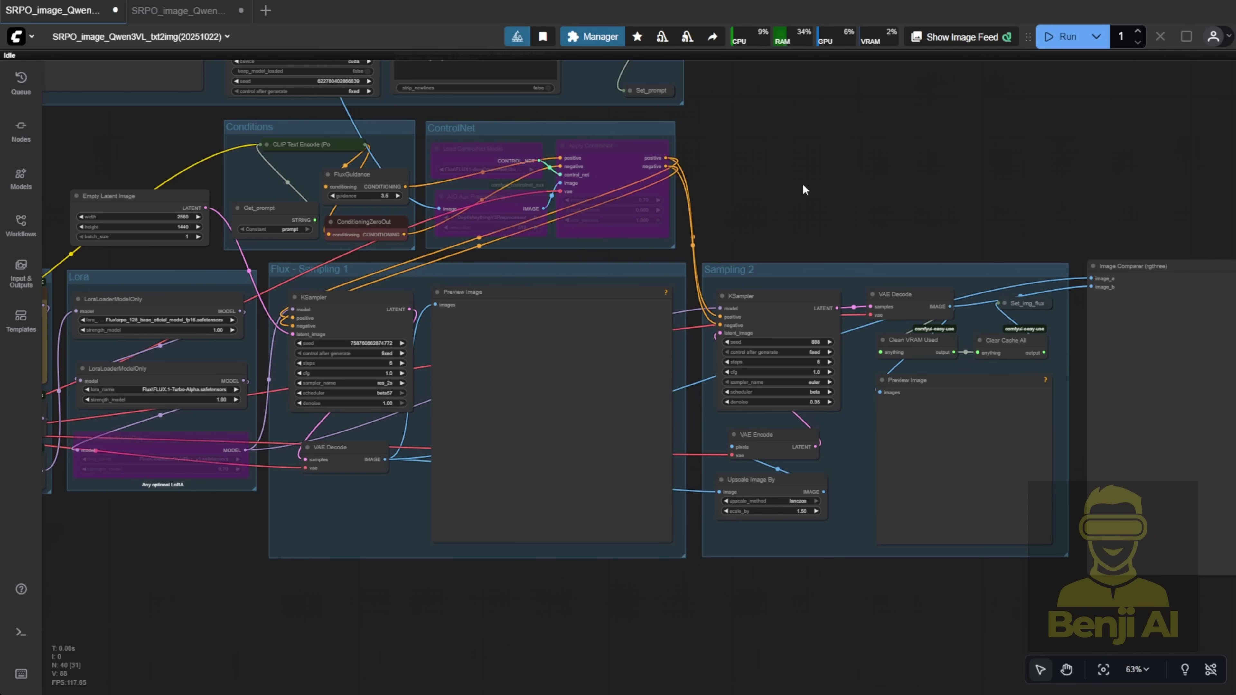
Examine the KSampler and upscale nodes in the Sampling 2 group, along with the Flux sampling, Conditions and Empty Latent Image nodes
{"action": "left_click_drag", "start_coordinate": [804, 185], "coordinate": [796, 123]}
{"action": "left_click", "coordinate": [781, 214]}
{"action": "scroll", "coordinate": [669, 212], "scroll_direction": "up", "scroll_amount": 3}
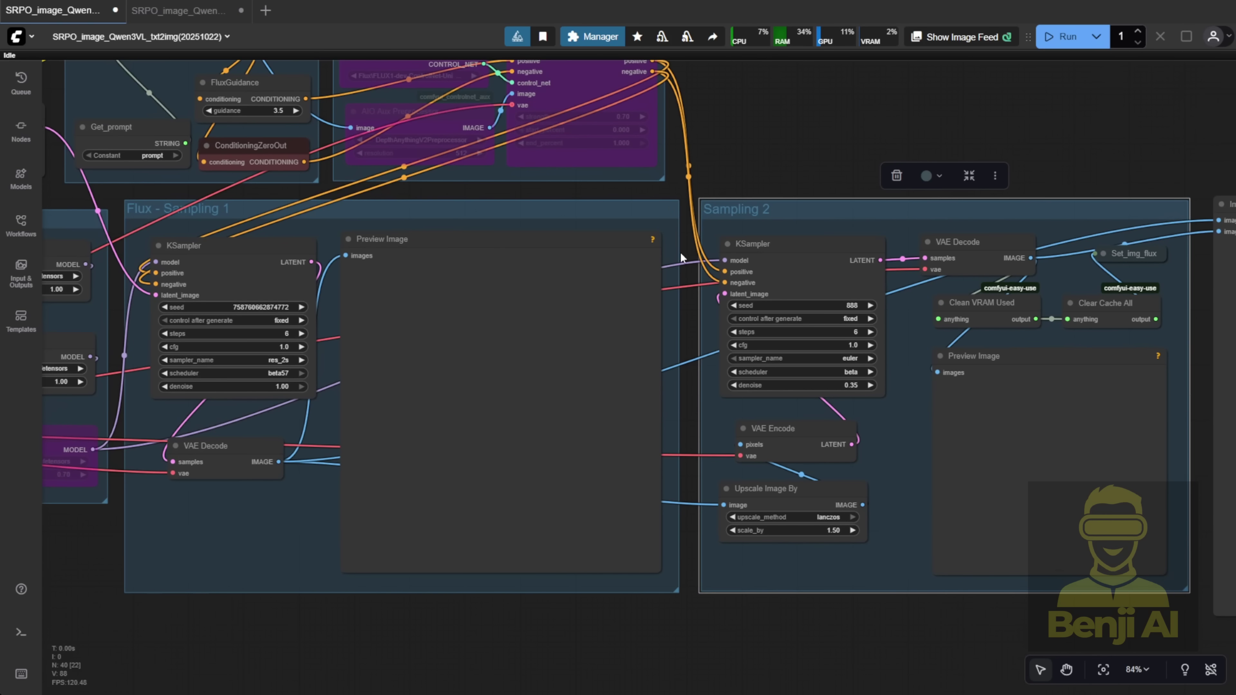
{"action": "left_click_drag", "start_coordinate": [747, 163], "coordinate": [624, 178]}
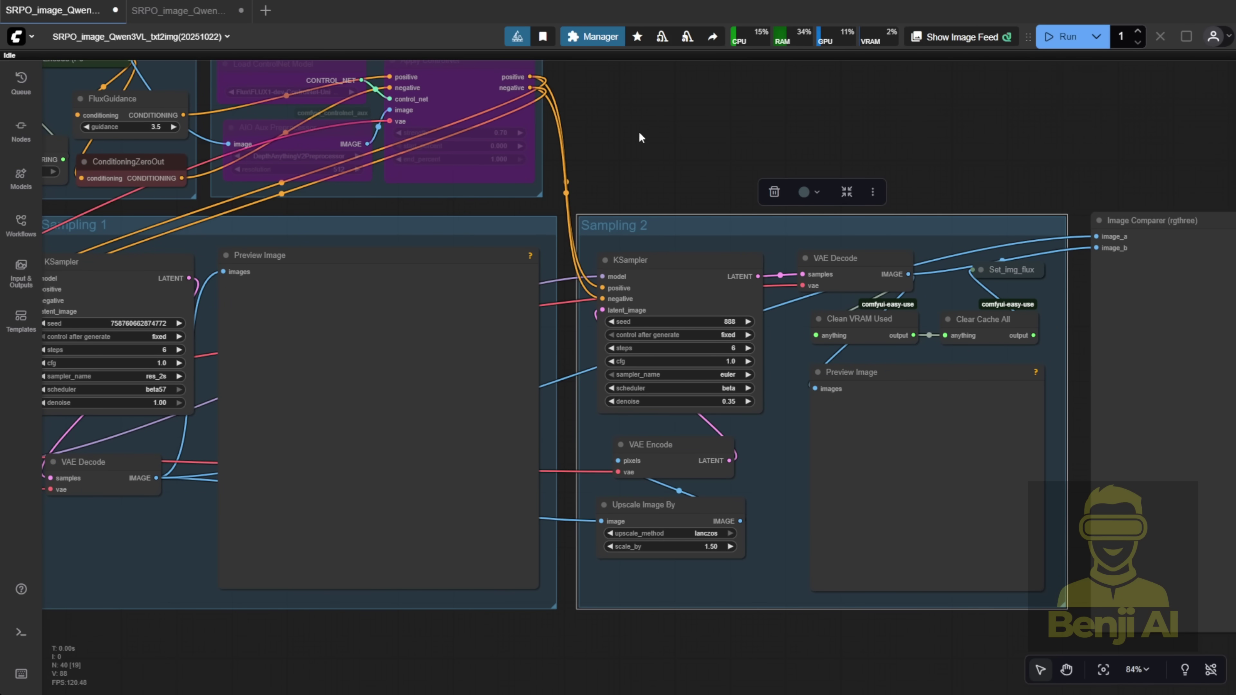
{"action": "left_click", "coordinate": [635, 121]}
{"action": "left_click_drag", "start_coordinate": [634, 122], "coordinate": [1130, 244]}
{"action": "left_click_drag", "start_coordinate": [313, 192], "coordinate": [532, 217]}
{"action": "scroll", "coordinate": [415, 283], "scroll_direction": "up", "scroll_amount": 6}
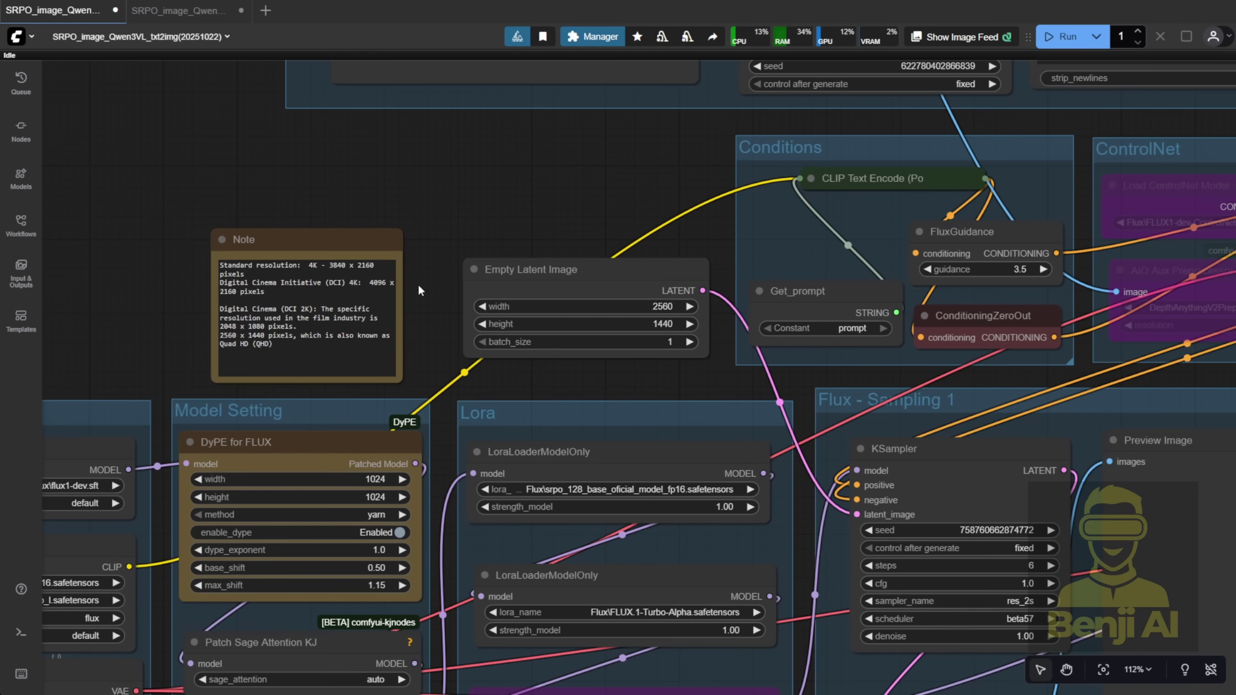
Compare the 4K and 2K resolutions in the Note with the Empty Latent Image, DyPE for FLUX and first KSampler settings
{"action": "left_click", "coordinate": [311, 242]}
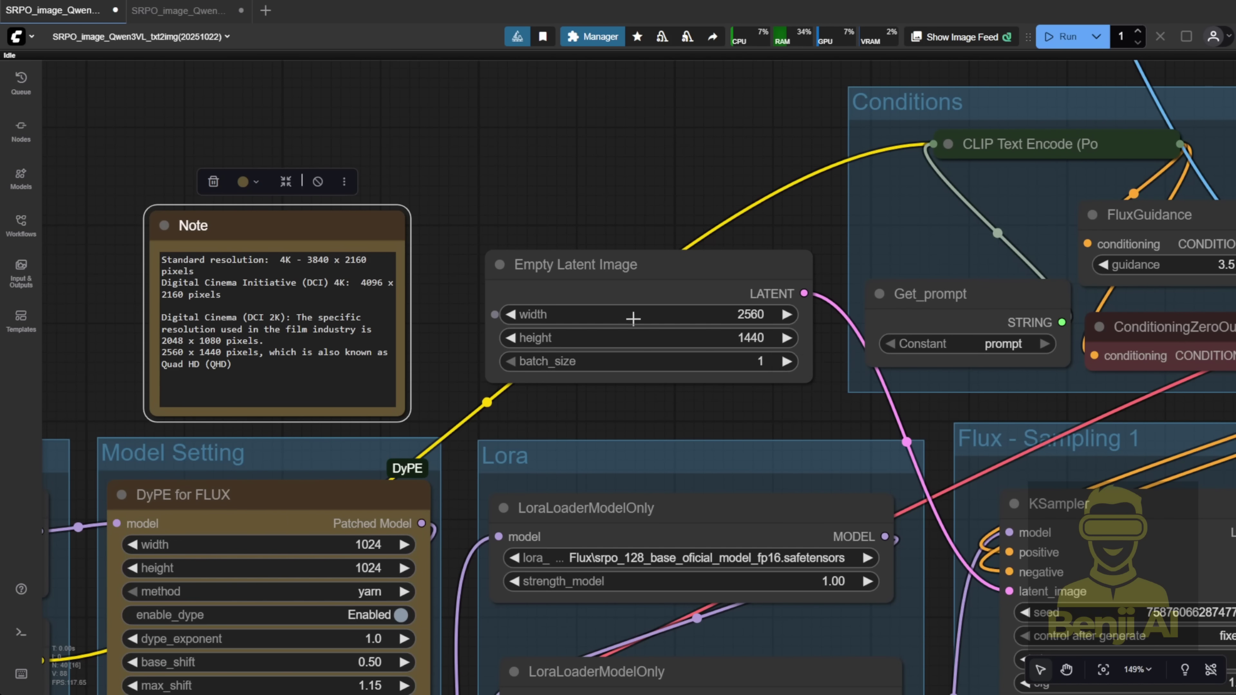
{"action": "scroll", "coordinate": [627, 317], "scroll_direction": "down", "scroll_amount": 7}
{"action": "left_click_drag", "start_coordinate": [673, 365], "coordinate": [134, 318]}
{"action": "scroll", "coordinate": [820, 258], "scroll_direction": "down", "scroll_amount": 3}
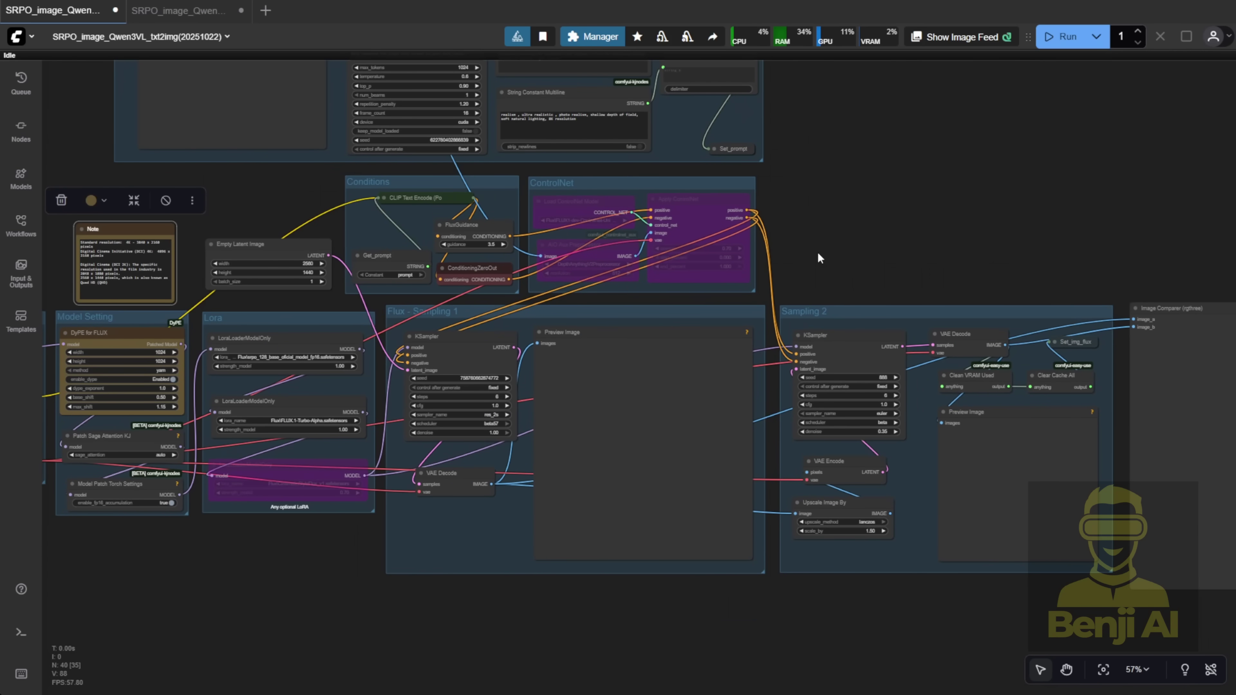
{"action": "left_click_drag", "start_coordinate": [191, 263], "coordinate": [491, 263]}
{"action": "scroll", "coordinate": [414, 312], "scroll_direction": "up", "scroll_amount": 4}
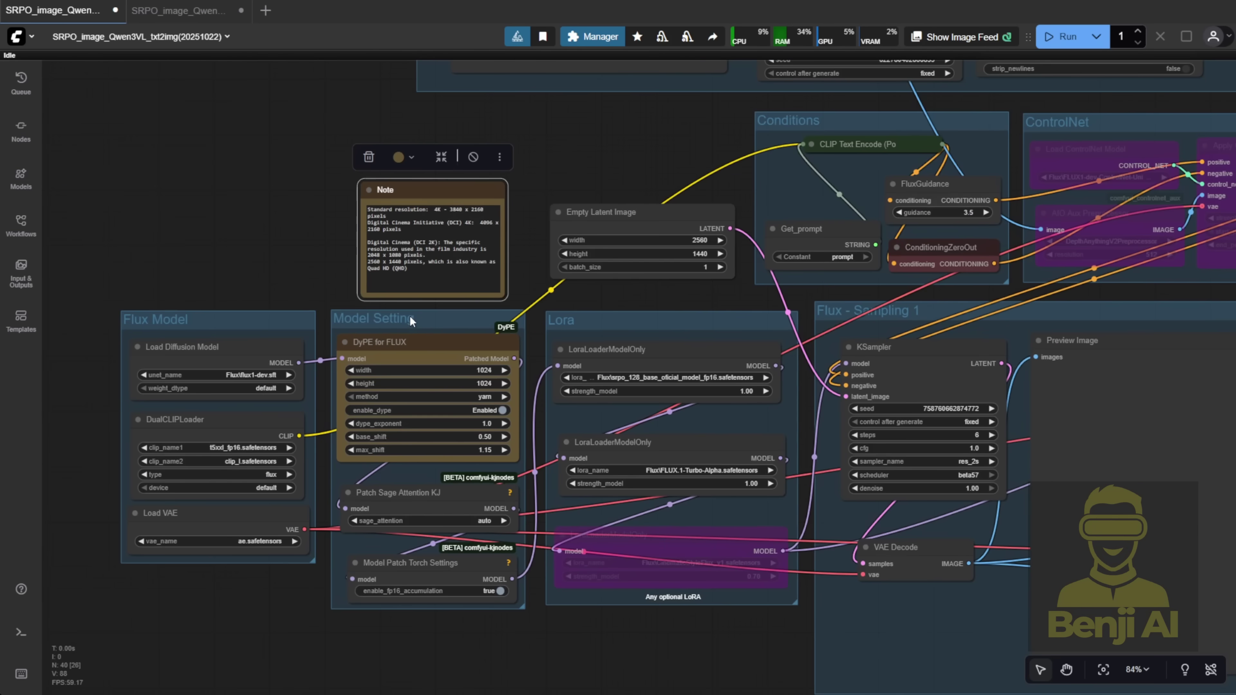
{"action": "left_click", "coordinate": [414, 354]}
{"action": "left_click", "coordinate": [276, 282]}
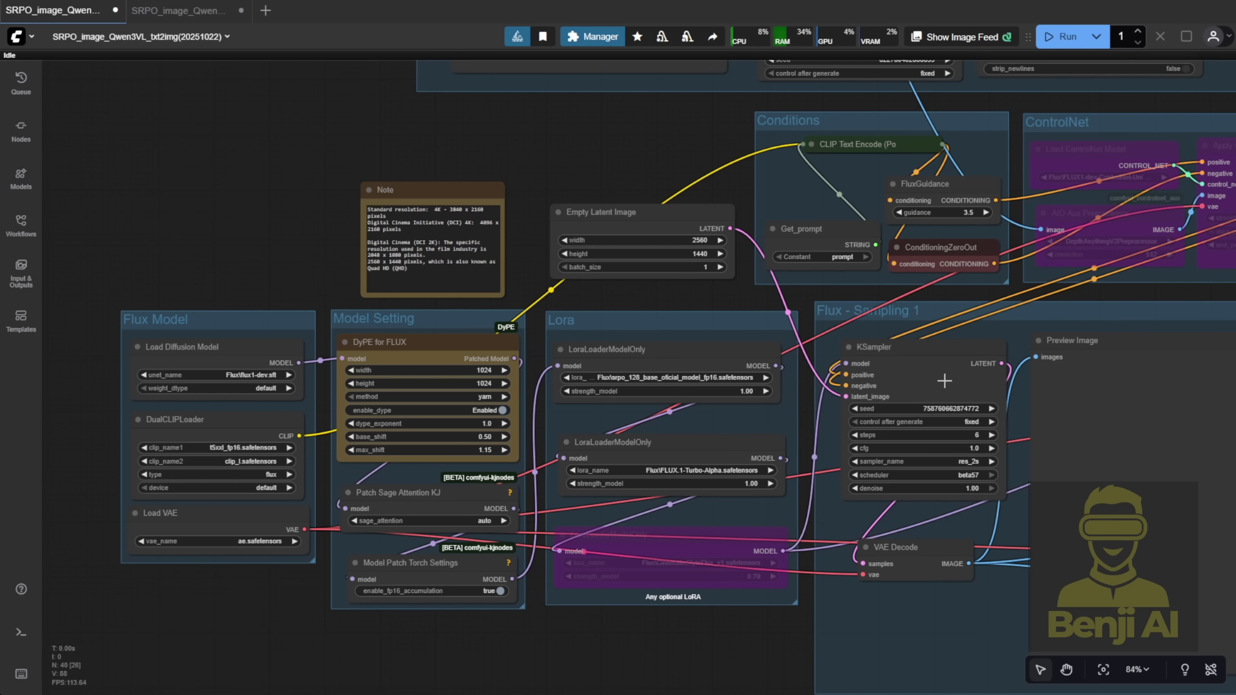
{"action": "left_click", "coordinate": [944, 381]}
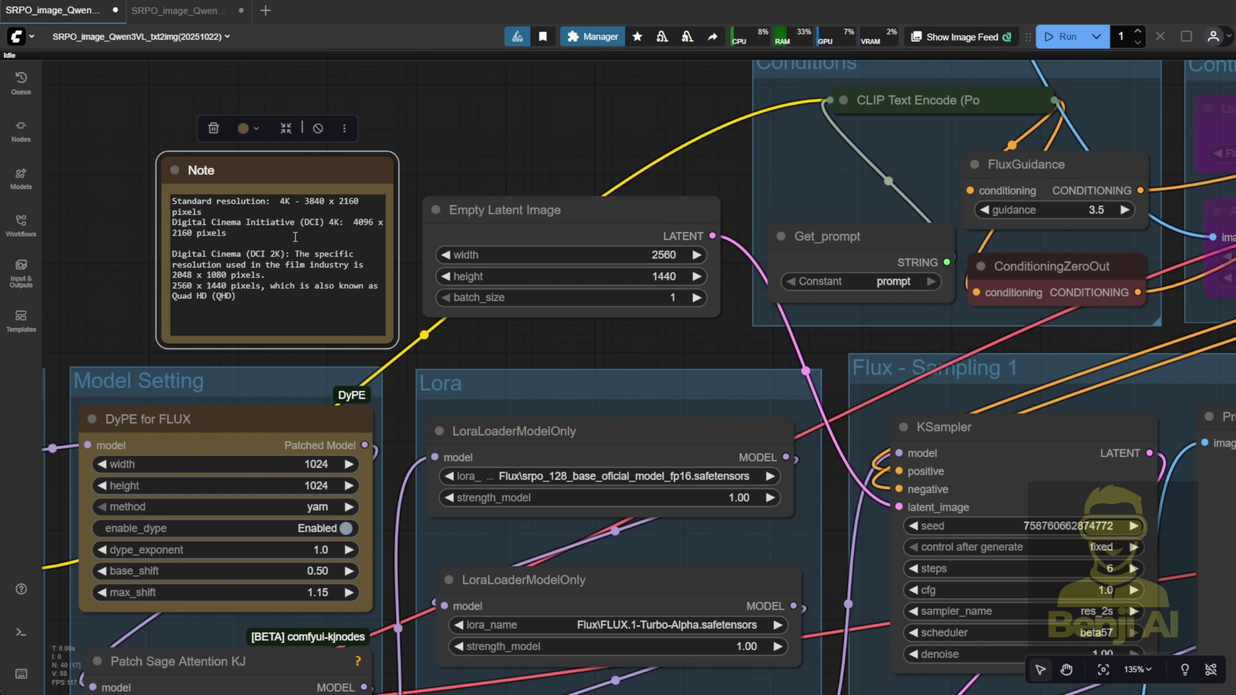
{"action": "left_click_drag", "start_coordinate": [295, 237], "coordinate": [172, 200]}
{"action": "left_click_drag", "start_coordinate": [260, 307], "coordinate": [155, 254]}
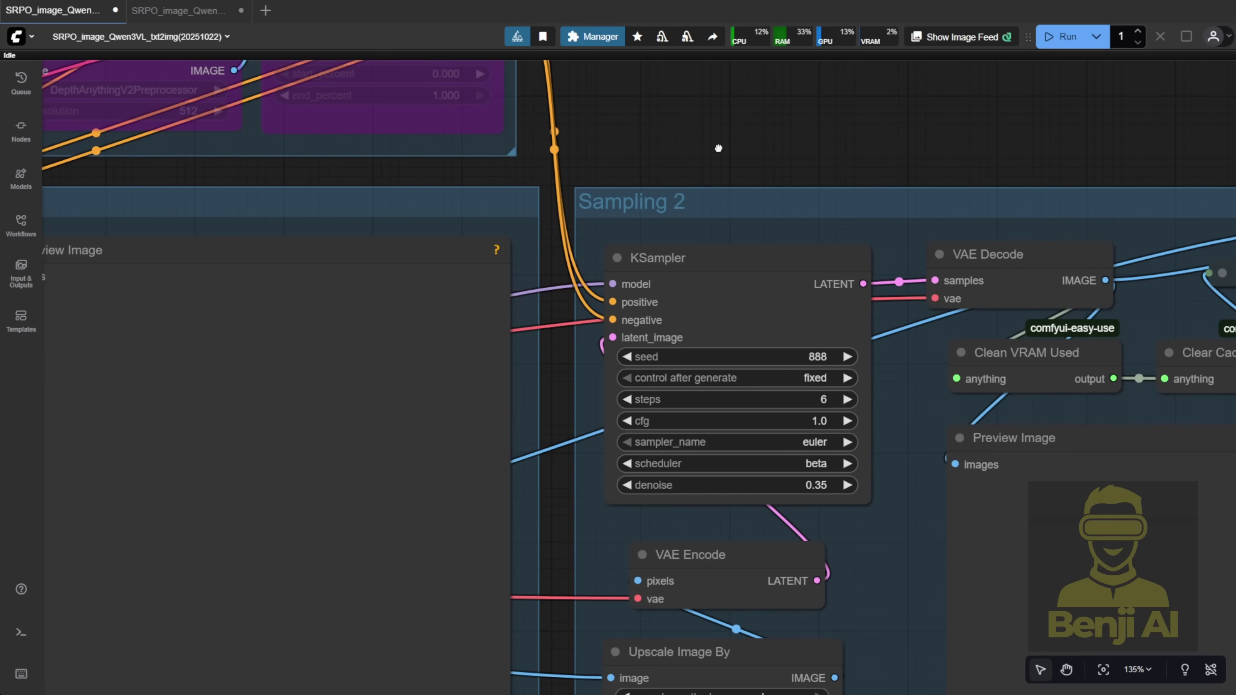
Examine the second KSampler's settings and the Upscale Image By scale factor in the Sampling 2 group
{"action": "left_click_drag", "start_coordinate": [772, 286], "coordinate": [457, 176]}
{"action": "left_click", "coordinate": [448, 266]}
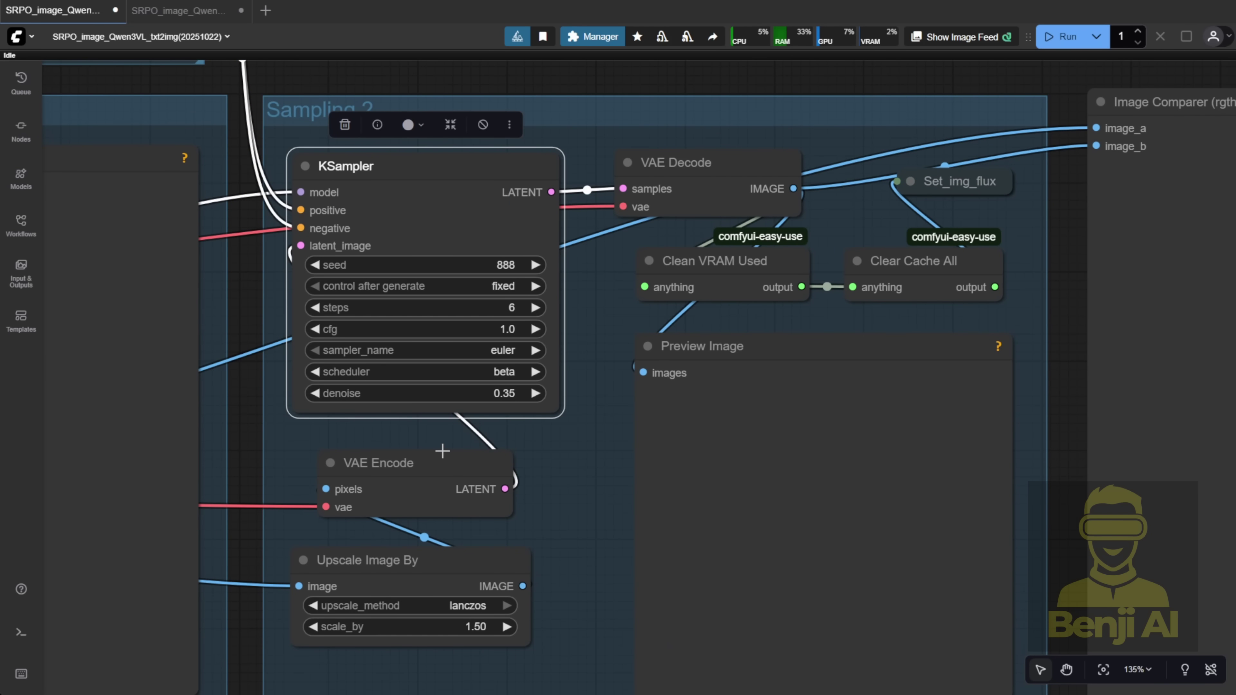
{"action": "left_click", "coordinate": [445, 567]}
{"action": "left_click_drag", "start_coordinate": [585, 639], "coordinate": [631, 460]}
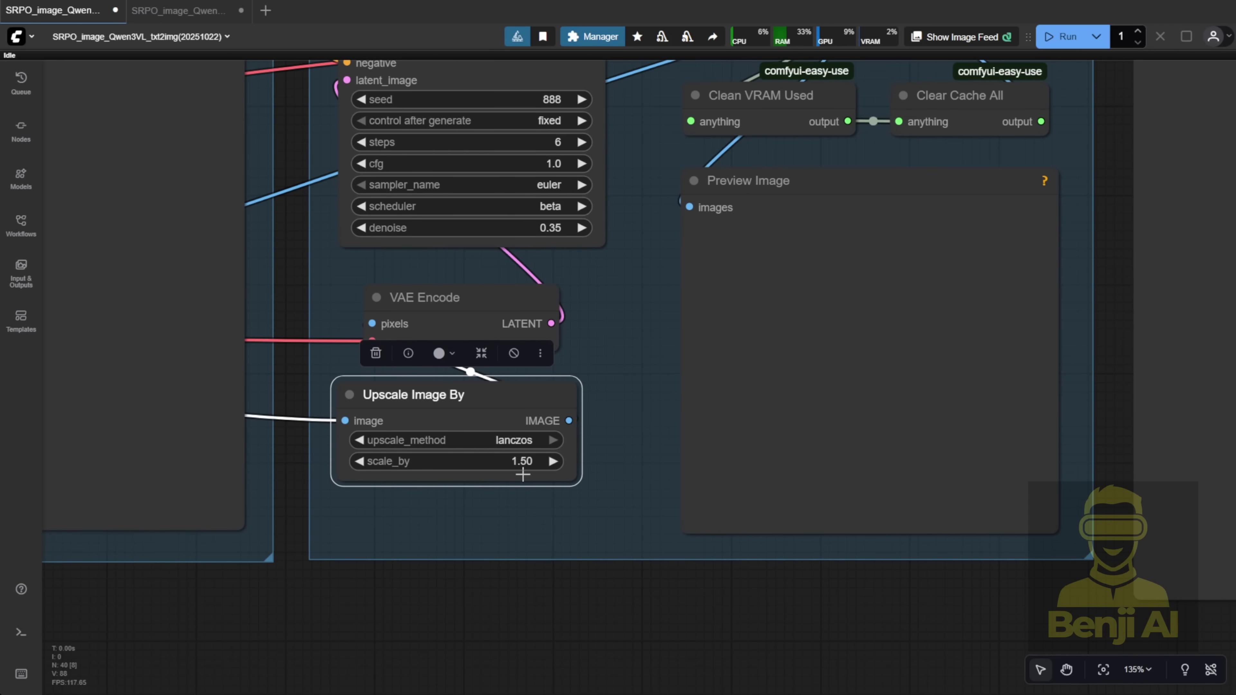
{"action": "scroll", "coordinate": [621, 403], "scroll_direction": "down", "scroll_amount": 3}
{"action": "left_click_drag", "start_coordinate": [621, 403], "coordinate": [585, 518]}
{"action": "left_click", "coordinate": [592, 494]}
{"action": "left_click_drag", "start_coordinate": [594, 427], "coordinate": [549, 484]}
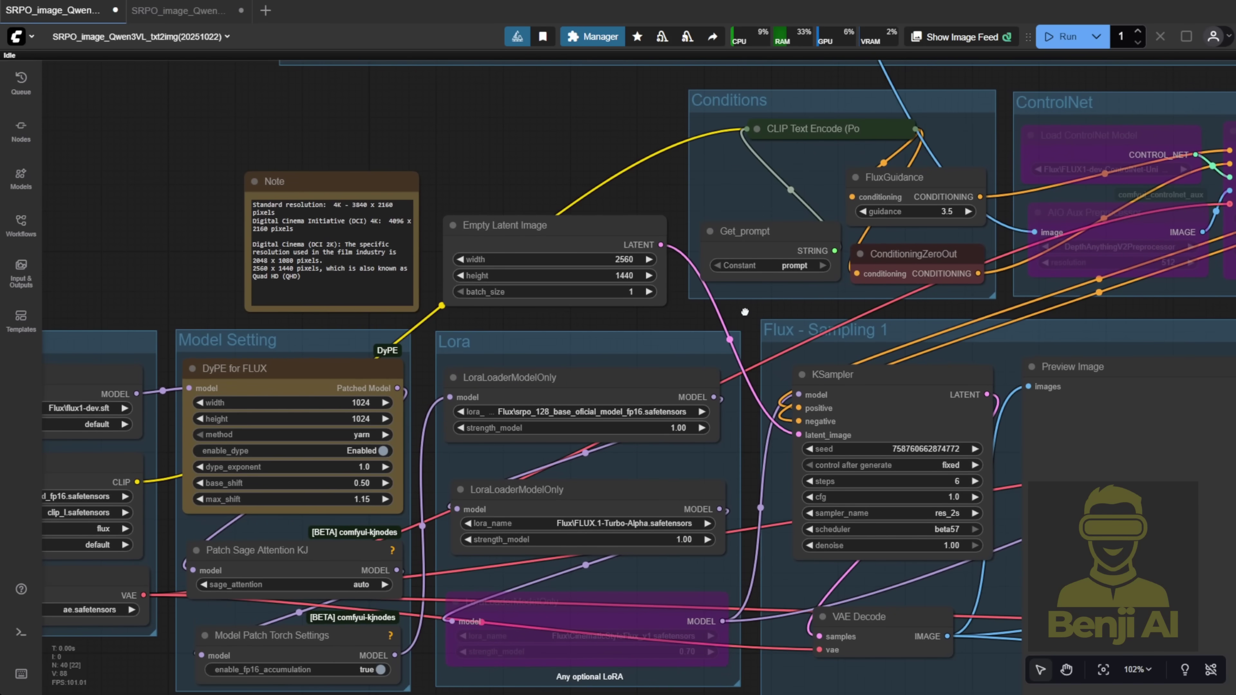
Set the Empty Latent Image width to 3840, copied from the standard 4K resolution in the Note
{"action": "scroll", "coordinate": [367, 215], "scroll_direction": "up", "scroll_amount": 6}
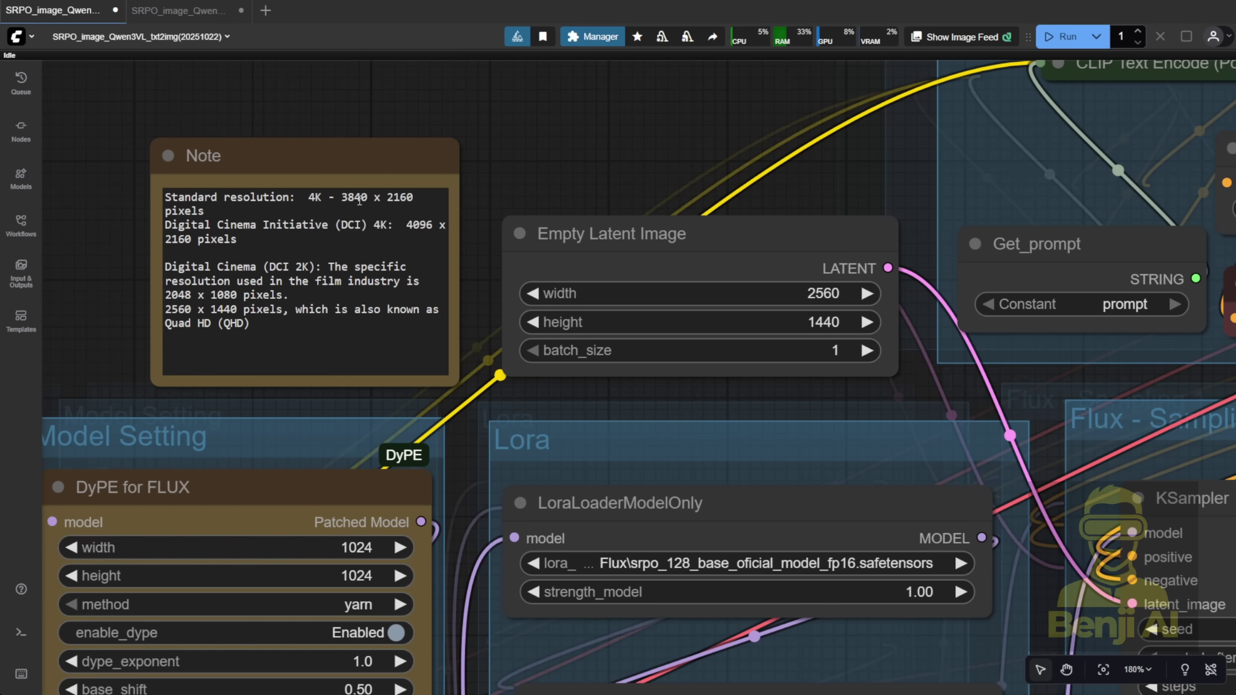
{"action": "left_click", "coordinate": [359, 200]}
{"action": "left_click_drag", "start_coordinate": [373, 200], "coordinate": [340, 201]}
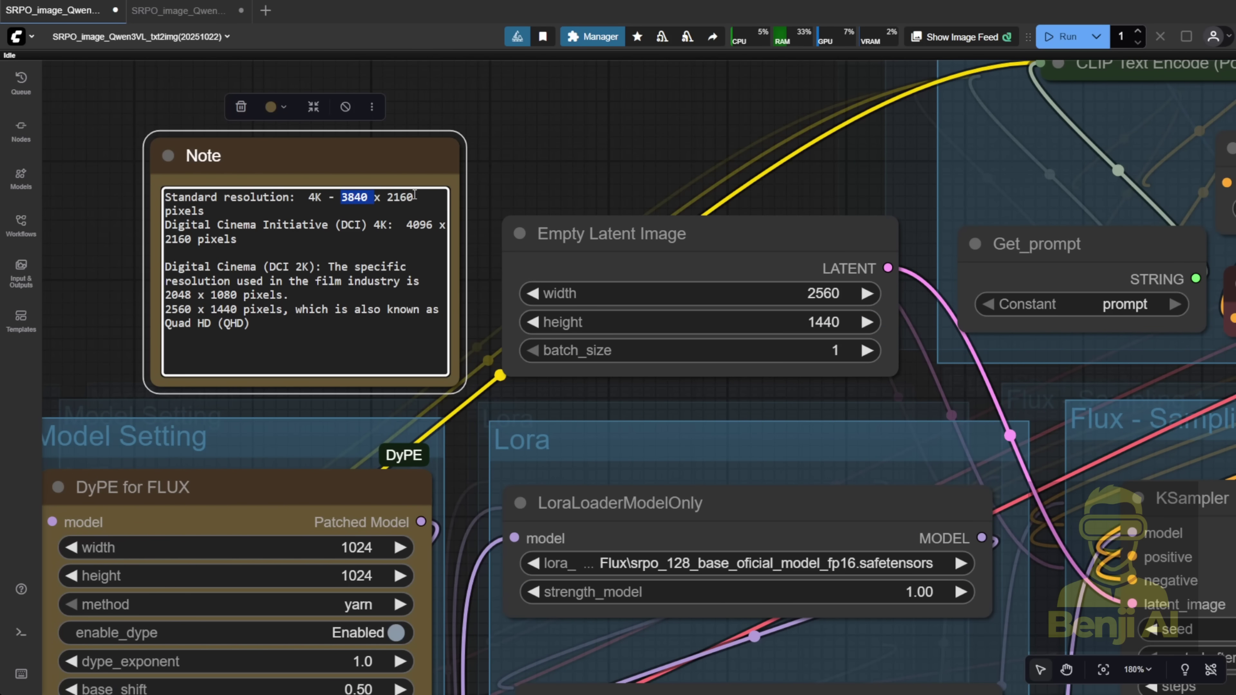
{"action": "key", "text": "ctrl+c"}
{"action": "left_click", "coordinate": [701, 294]}
{"action": "key", "text": "ctrl+v"}
{"action": "left_click", "coordinate": [1055, 235]}
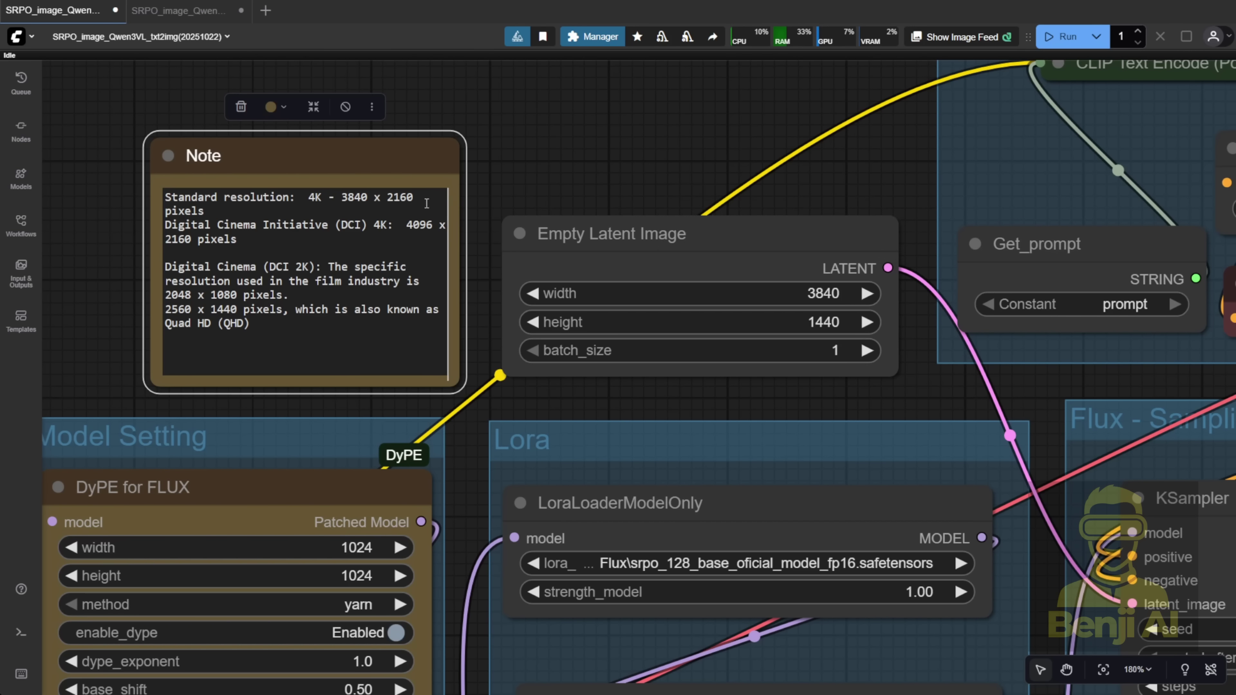
Set the Empty Latent Image height to 2160, copied from the standard 4K resolution in the Note
{"action": "double_click", "coordinate": [393, 197]}
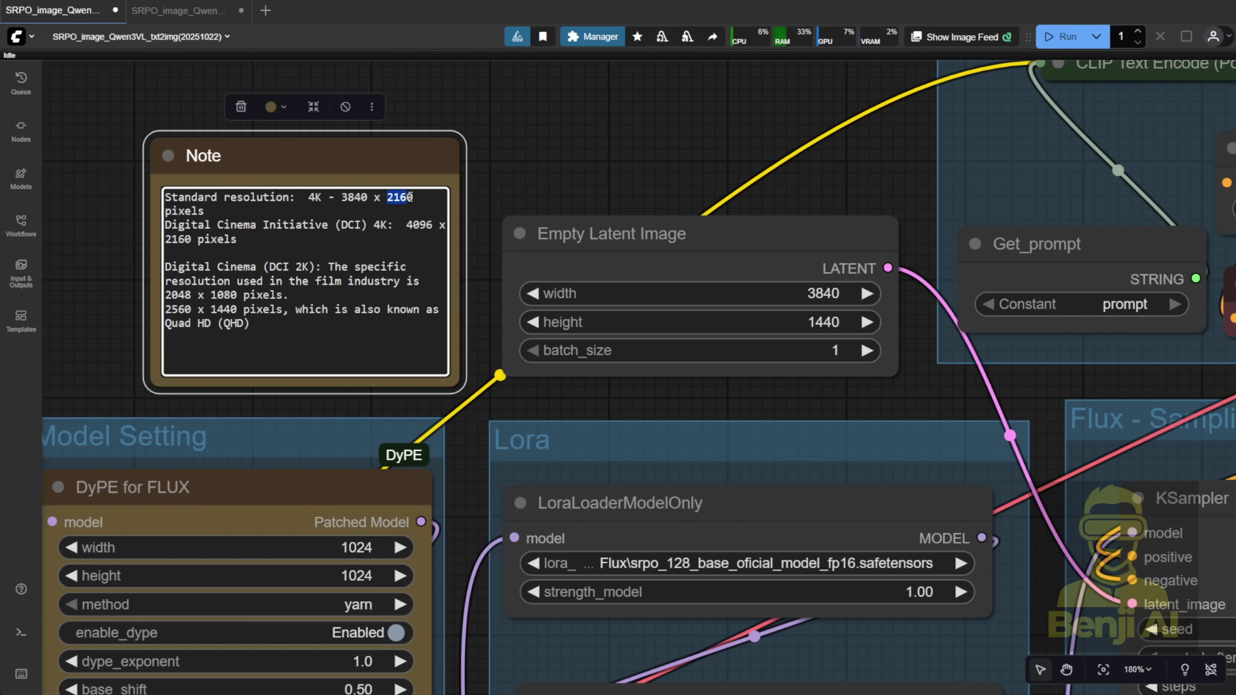
{"action": "key", "text": "ctrl+c"}
{"action": "left_click", "coordinate": [798, 321]}
{"action": "key", "text": "ctrl+v"}
{"action": "left_click", "coordinate": [1036, 255]}
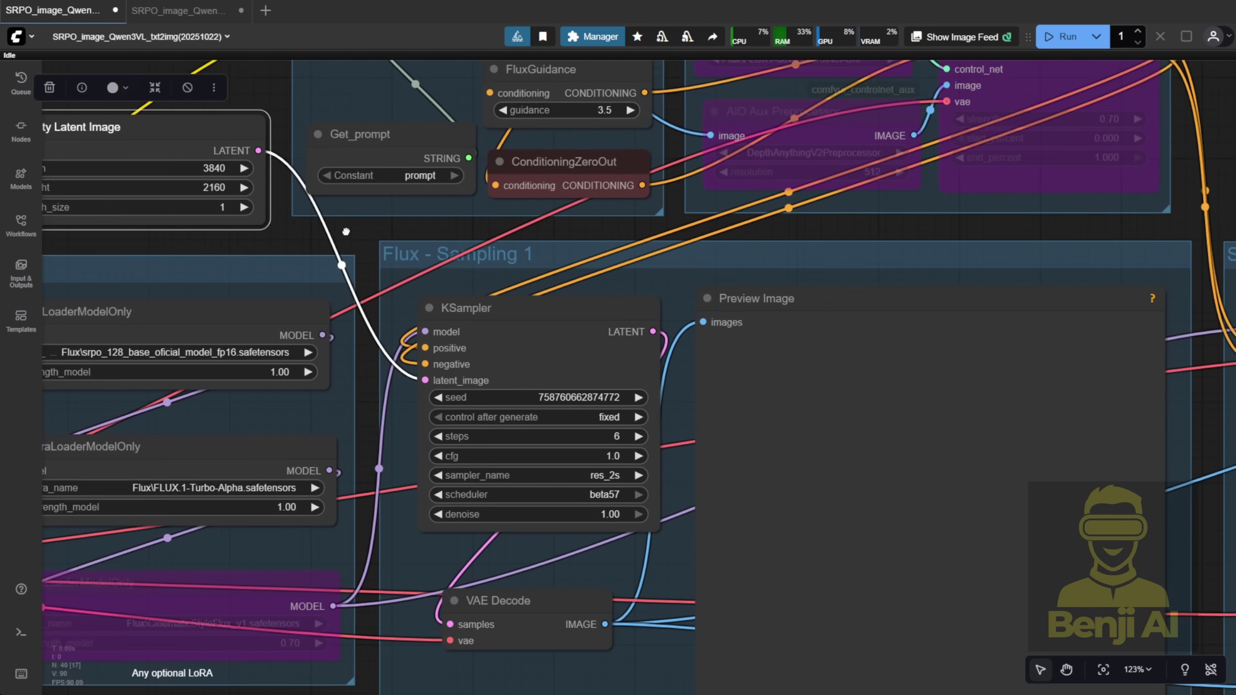
Examine the VAE Encode and Upscale Image By path in Sampling 2 against the first KSampler in Flux - Sampling 1
{"action": "left_click_drag", "start_coordinate": [488, 245], "coordinate": [399, 212]}
{"action": "scroll", "coordinate": [400, 213], "scroll_direction": "down", "scroll_amount": 4}
{"action": "left_click_drag", "start_coordinate": [957, 159], "coordinate": [546, 57]}
{"action": "scroll", "coordinate": [411, 379], "scroll_direction": "up", "scroll_amount": 4}
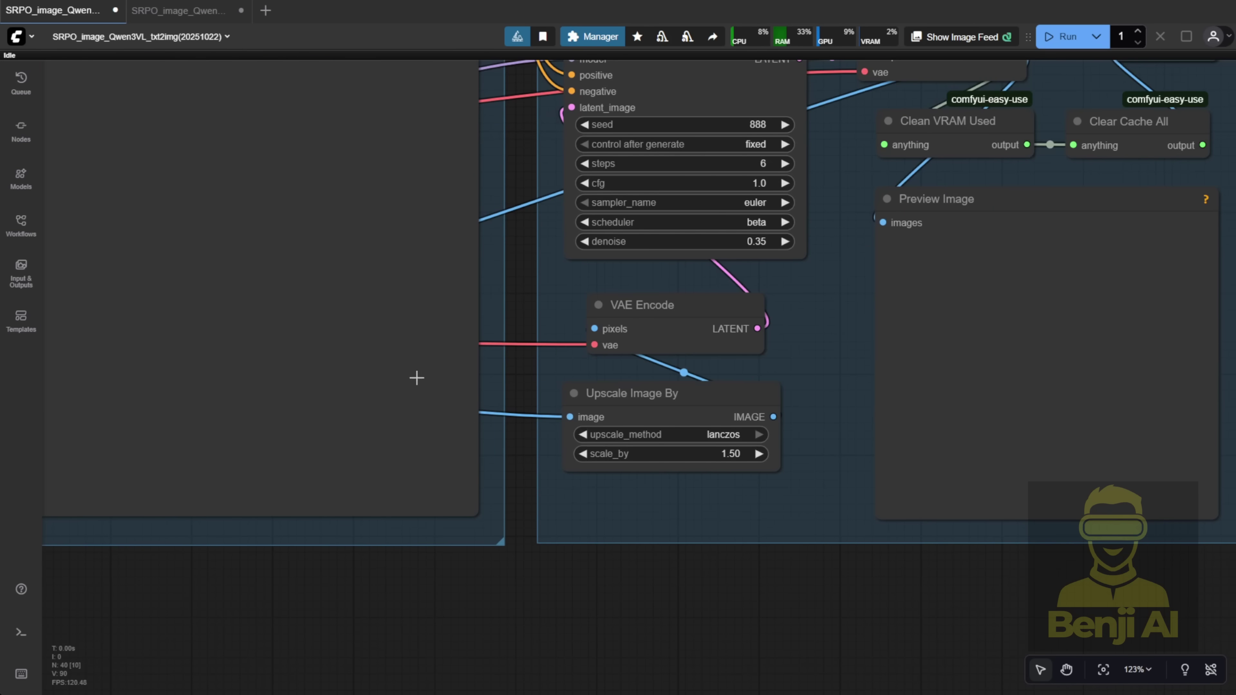
{"action": "left_click", "coordinate": [630, 397]}
{"action": "left_click", "coordinate": [684, 308]}
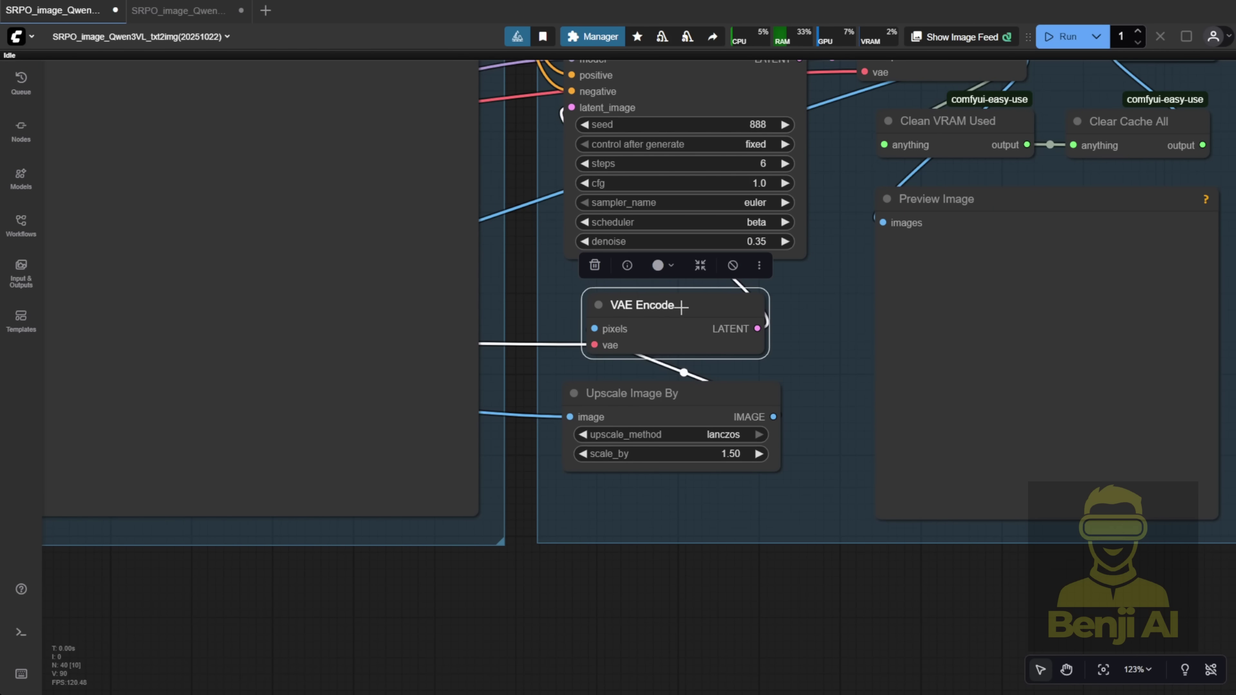
{"action": "left_click_drag", "start_coordinate": [762, 348], "coordinate": [779, 348]}
{"action": "scroll", "coordinate": [808, 394], "scroll_direction": "down", "scroll_amount": 1}
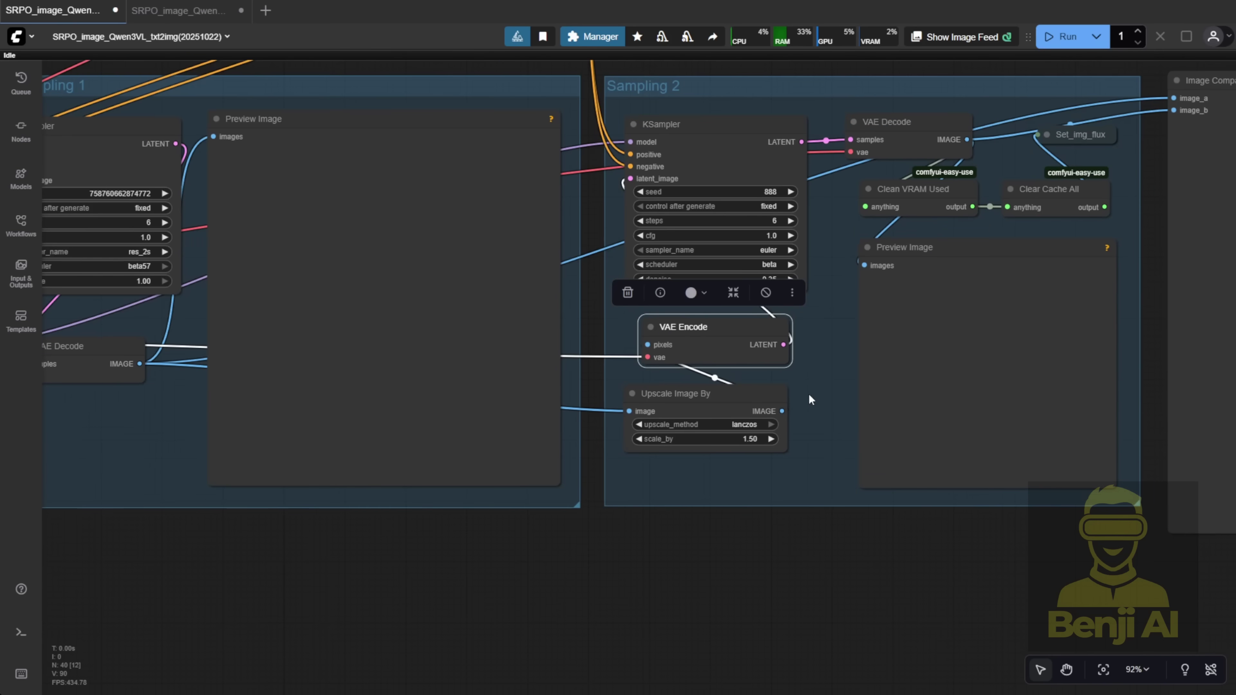
{"action": "scroll", "coordinate": [872, 458], "scroll_direction": "down", "scroll_amount": 2}
{"action": "left_click_drag", "start_coordinate": [872, 458], "coordinate": [931, 463]}
{"action": "left_click_drag", "start_coordinate": [252, 138], "coordinate": [401, 134]}
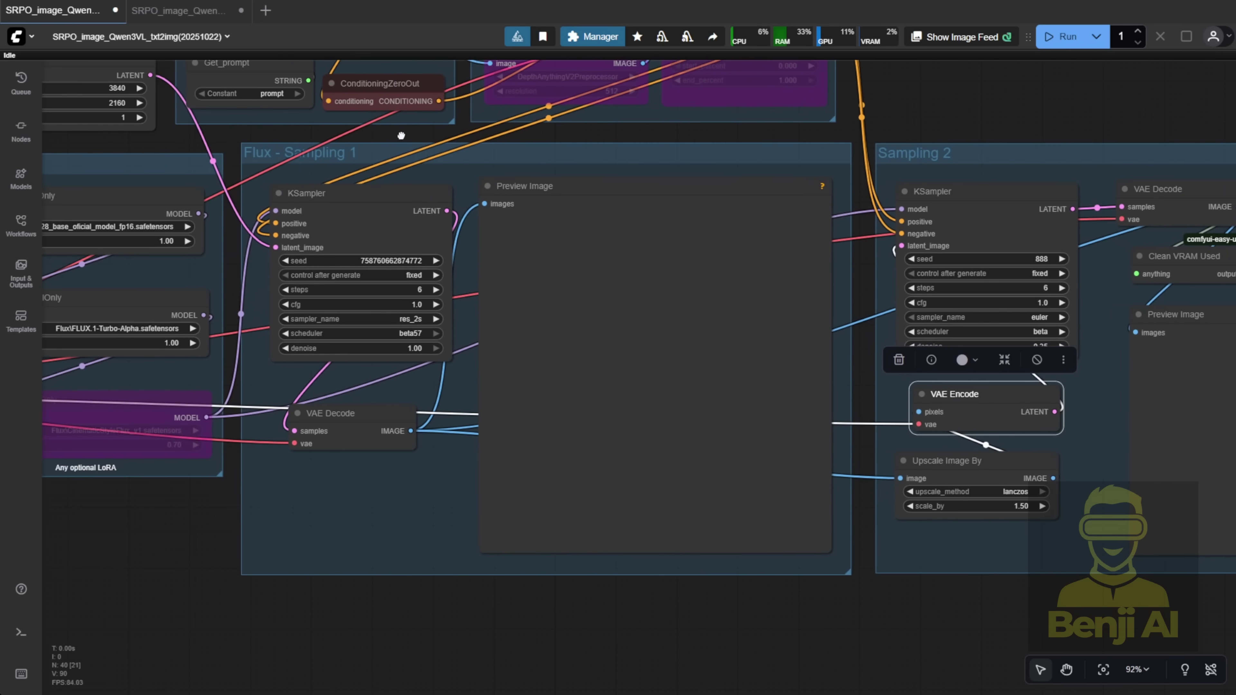
{"action": "left_click", "coordinate": [358, 229]}
{"action": "scroll", "coordinate": [377, 238], "scroll_direction": "up", "scroll_amount": 2}
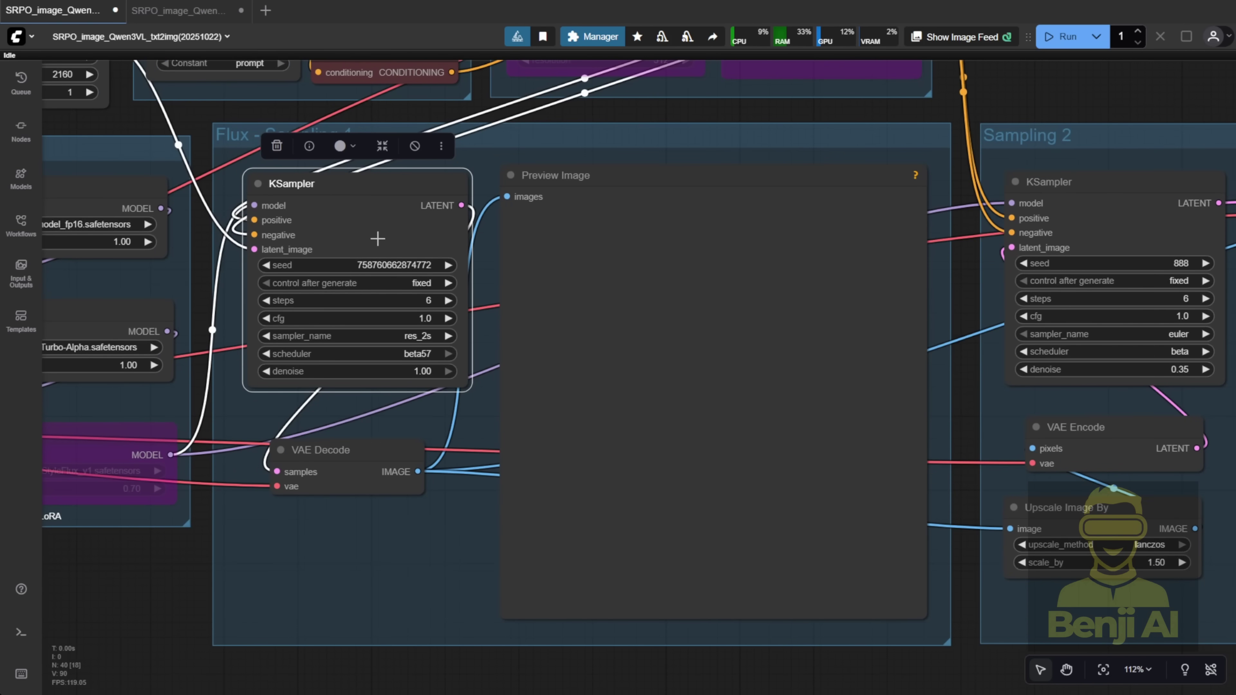
Connect the first KSampler's LATENT output directly to the latent_image input of the second KSampler in Sampling 2
{"action": "left_click_drag", "start_coordinate": [433, 427], "coordinate": [334, 432]}
{"action": "left_click_drag", "start_coordinate": [363, 210], "coordinate": [911, 254]}
{"action": "left_click_drag", "start_coordinate": [955, 140], "coordinate": [839, 139]}
Bypass the VAE Encode and Upscale Image By nodes in the Sampling 2 group
{"action": "scroll", "coordinate": [839, 139], "scroll_direction": "up", "scroll_amount": 3}
{"action": "left_click", "coordinate": [876, 200]}
{"action": "left_click_drag", "start_coordinate": [1026, 509], "coordinate": [840, 259]}
{"action": "right_click", "coordinate": [843, 264]}
{"action": "left_click", "coordinate": [708, 383], "text": "ctrl"}
{"action": "key", "text": "ctrl+b"}
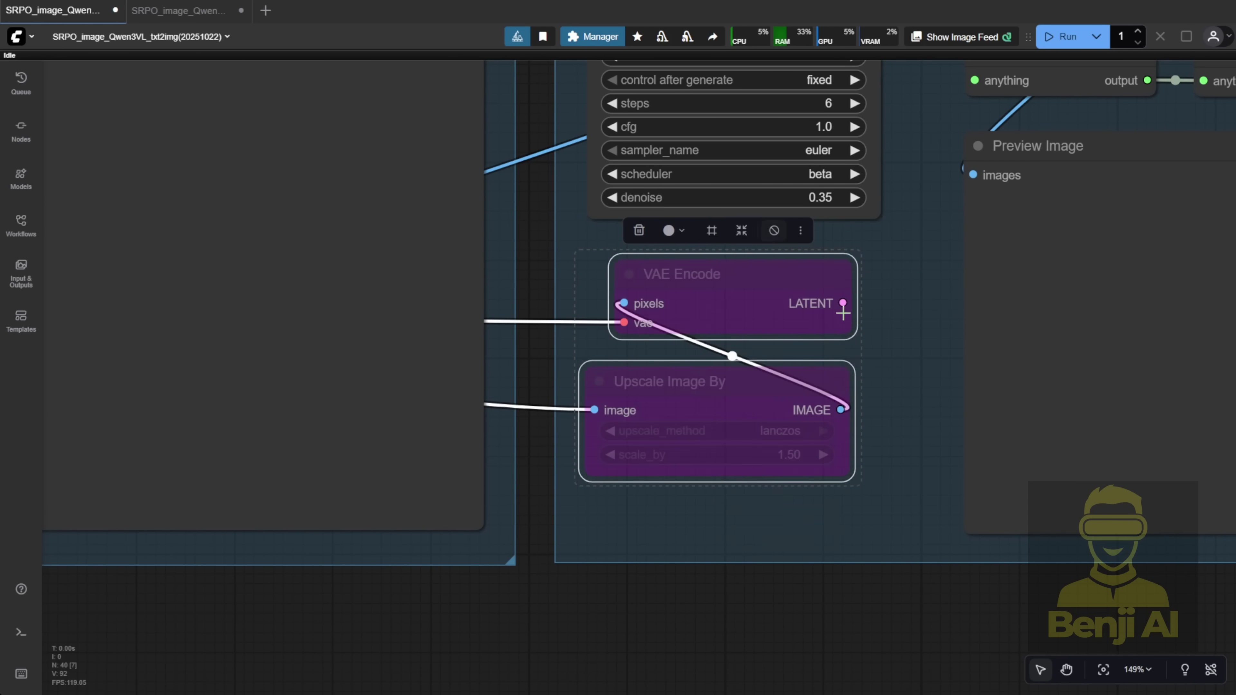
{"action": "left_click_drag", "start_coordinate": [875, 314], "coordinate": [864, 499]}
{"action": "scroll", "coordinate": [864, 499], "scroll_direction": "down", "scroll_amount": 2}
{"action": "scroll", "coordinate": [768, 520], "scroll_direction": "up", "scroll_amount": 3}
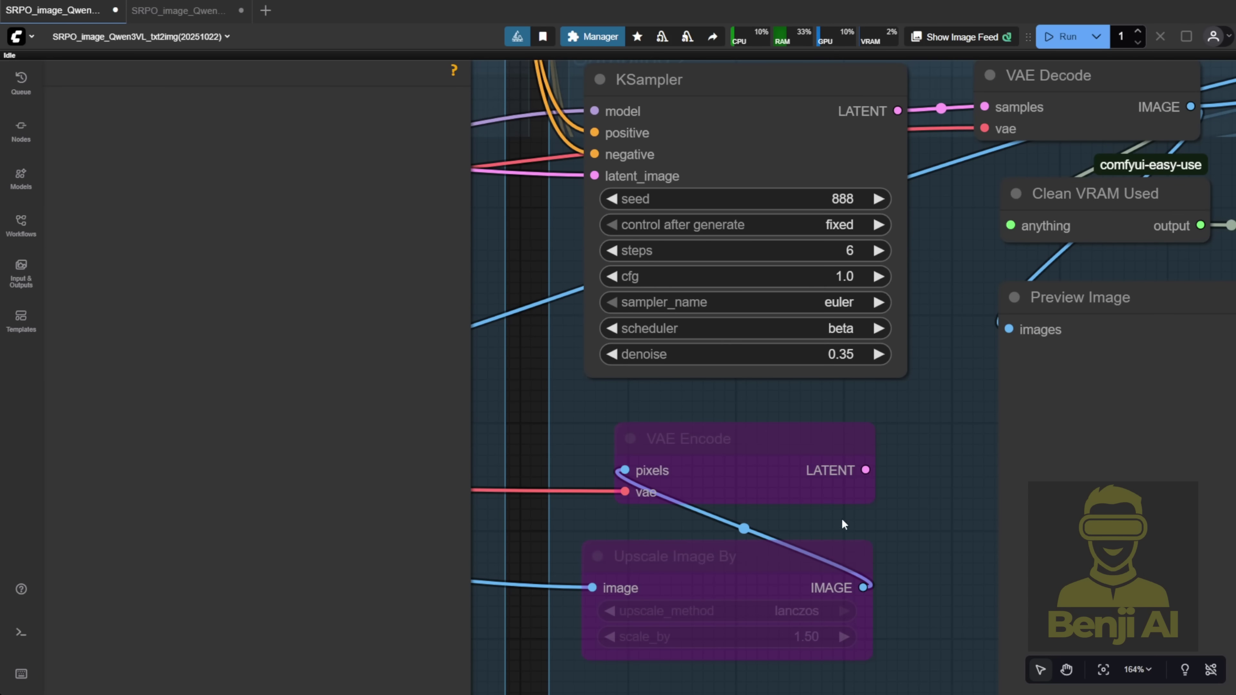
Set dype_exponent to 1 in the DyPE for FLUX node
{"action": "scroll", "coordinate": [628, 494], "scroll_direction": "up", "scroll_amount": 3}
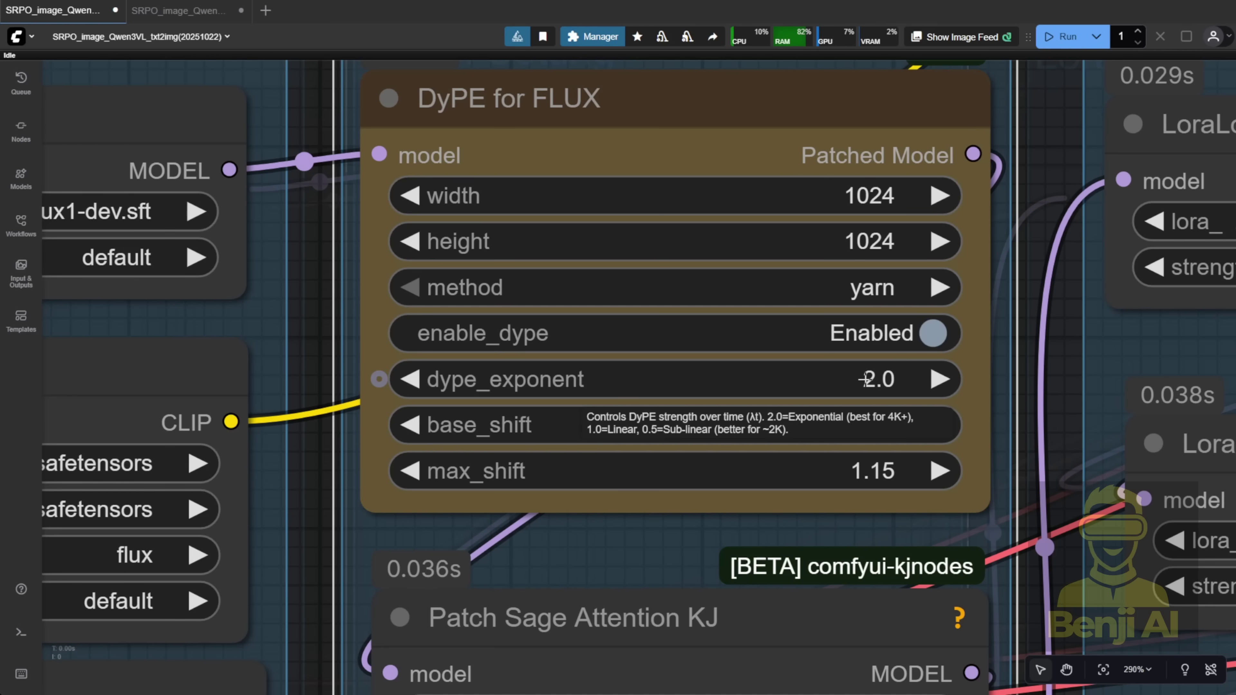
{"action": "left_click", "coordinate": [863, 379]}
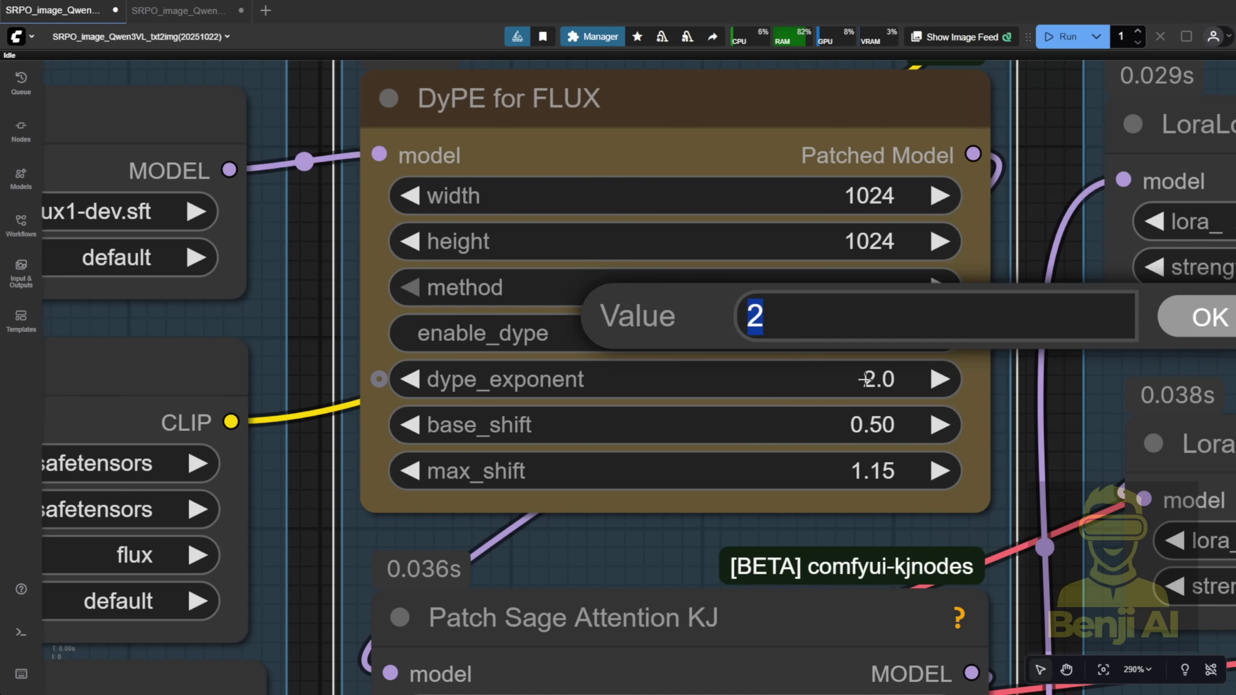
{"action": "type", "text": "1"}
{"action": "key", "text": "Return"}
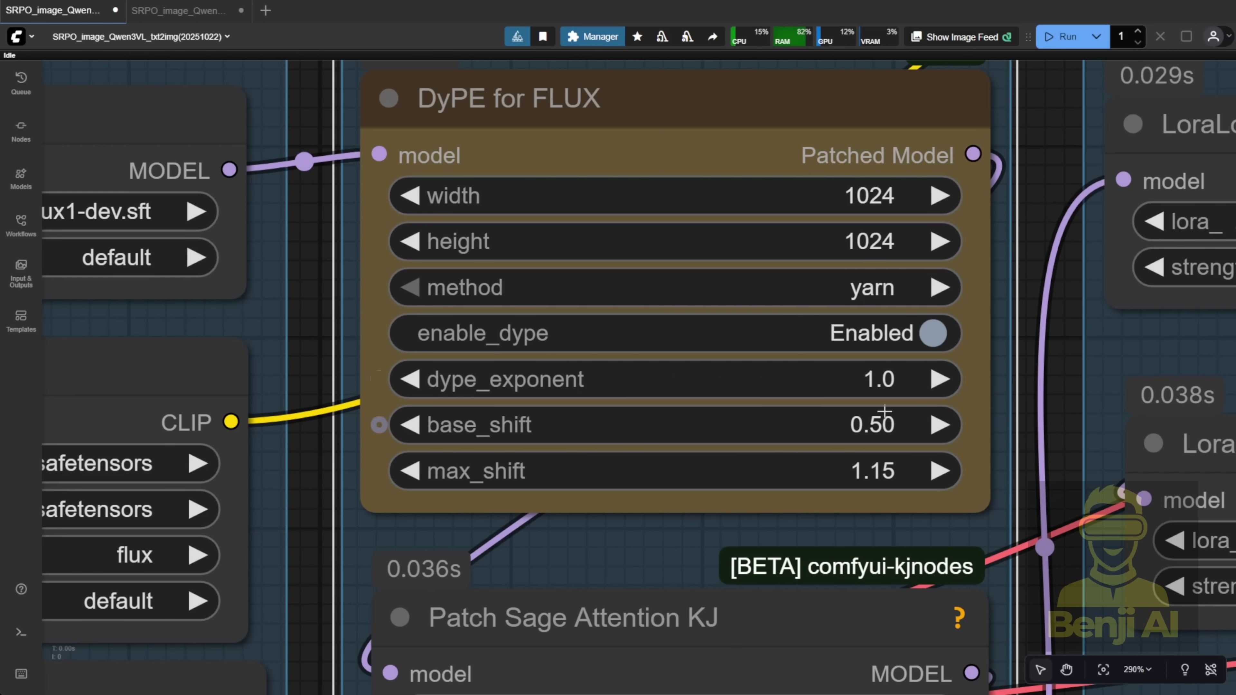
Compare the Empty Latent Image resolution and the Note with the settings of the DyPE for FLUX node
{"action": "scroll", "coordinate": [932, 405], "scroll_direction": "down", "scroll_amount": 3}
{"action": "scroll", "coordinate": [935, 400], "scroll_direction": "down", "scroll_amount": 6}
{"action": "left_click_drag", "start_coordinate": [702, 156], "coordinate": [324, 346]}
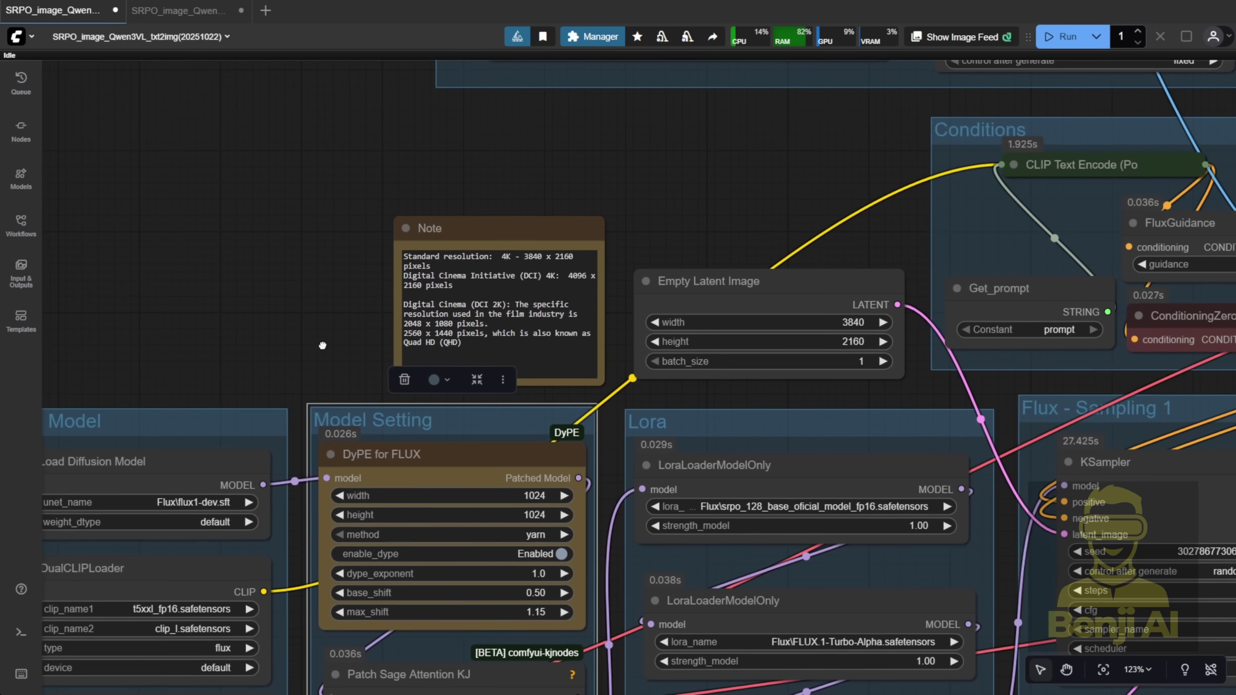
{"action": "scroll", "coordinate": [683, 351], "scroll_direction": "up", "scroll_amount": 3}
{"action": "left_click", "coordinate": [820, 291]}
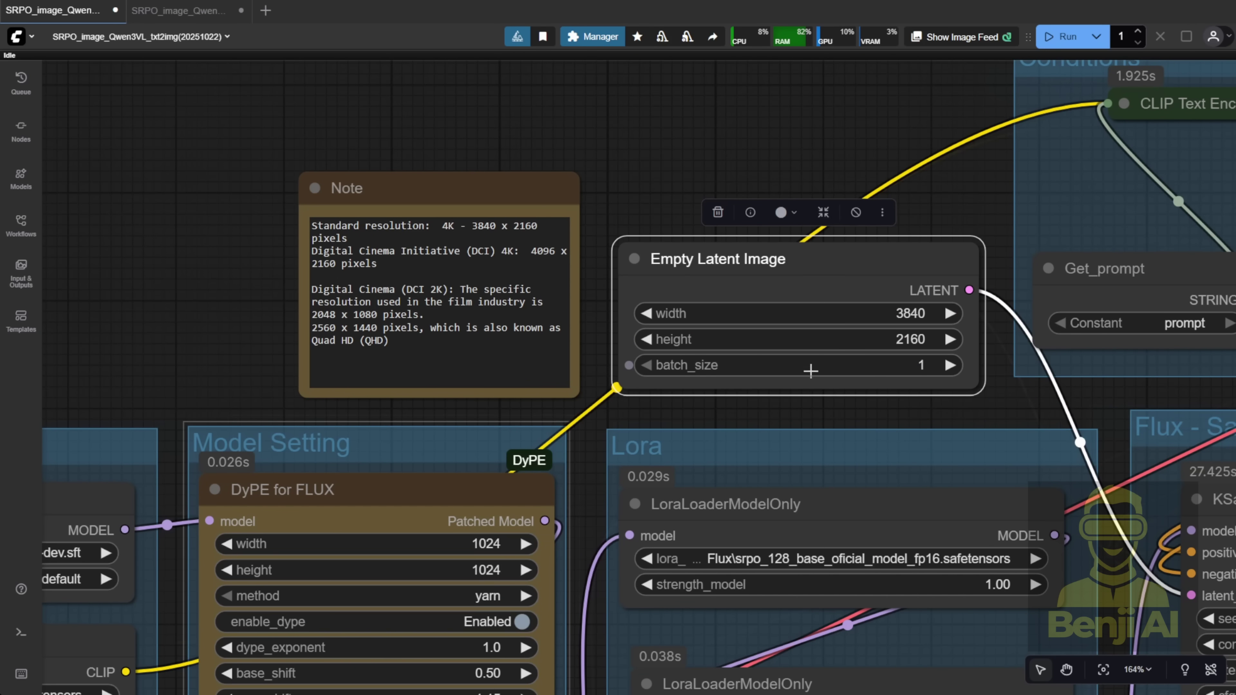
{"action": "left_click_drag", "start_coordinate": [791, 419], "coordinate": [874, 130]}
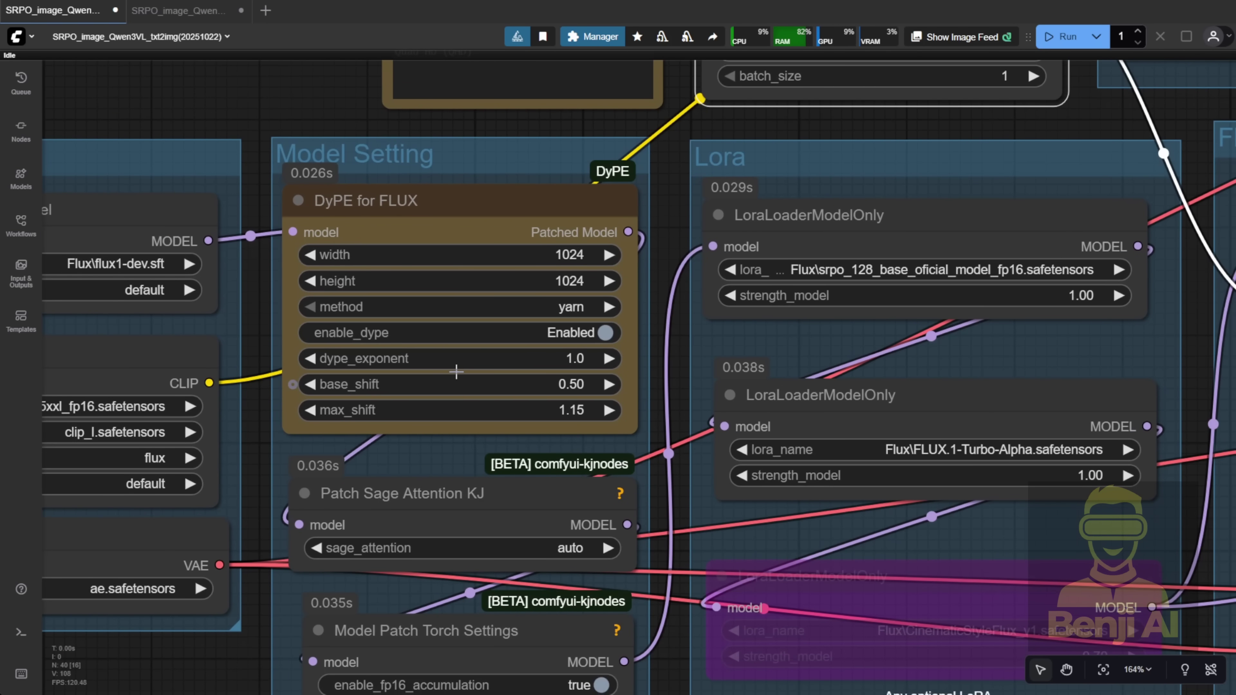
{"action": "scroll", "coordinate": [559, 370], "scroll_direction": "up", "scroll_amount": 3}
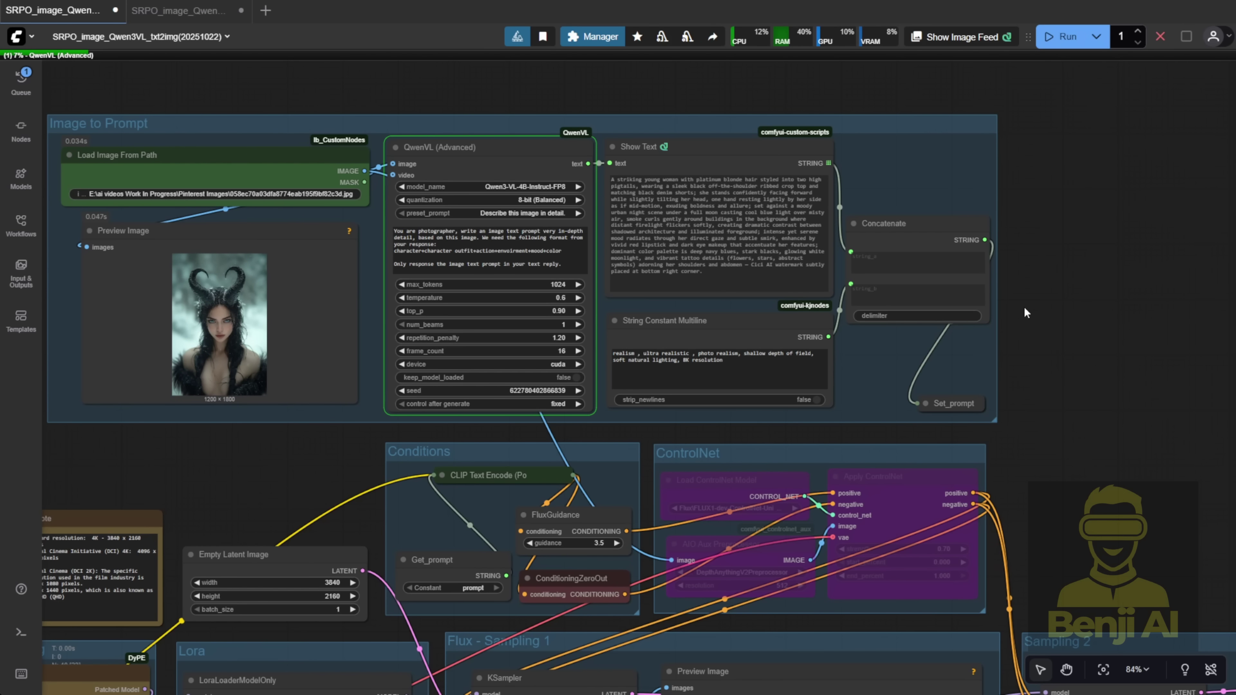
Examine the Image to Prompt group and the images generated by both KSamplers, along with the bypassed nodes in Sampling 2
{"action": "scroll", "coordinate": [995, 381], "scroll_direction": "down", "scroll_amount": 4}
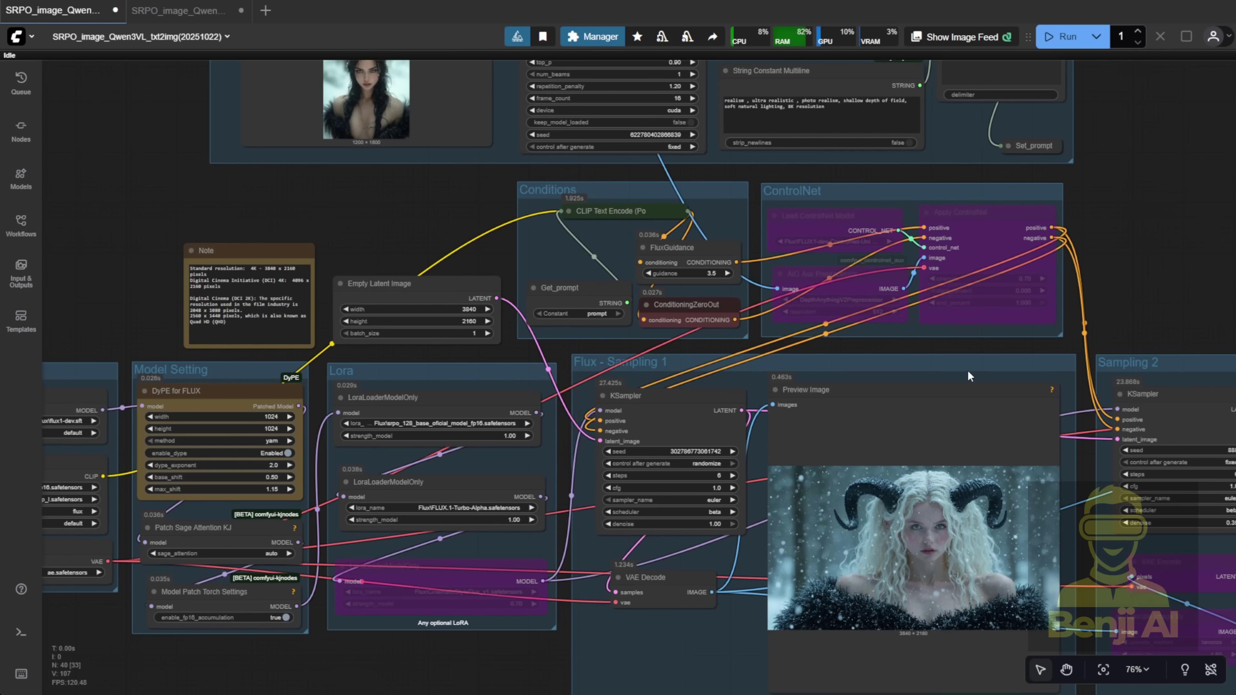
{"action": "left_click_drag", "start_coordinate": [383, 207], "coordinate": [389, 455]}
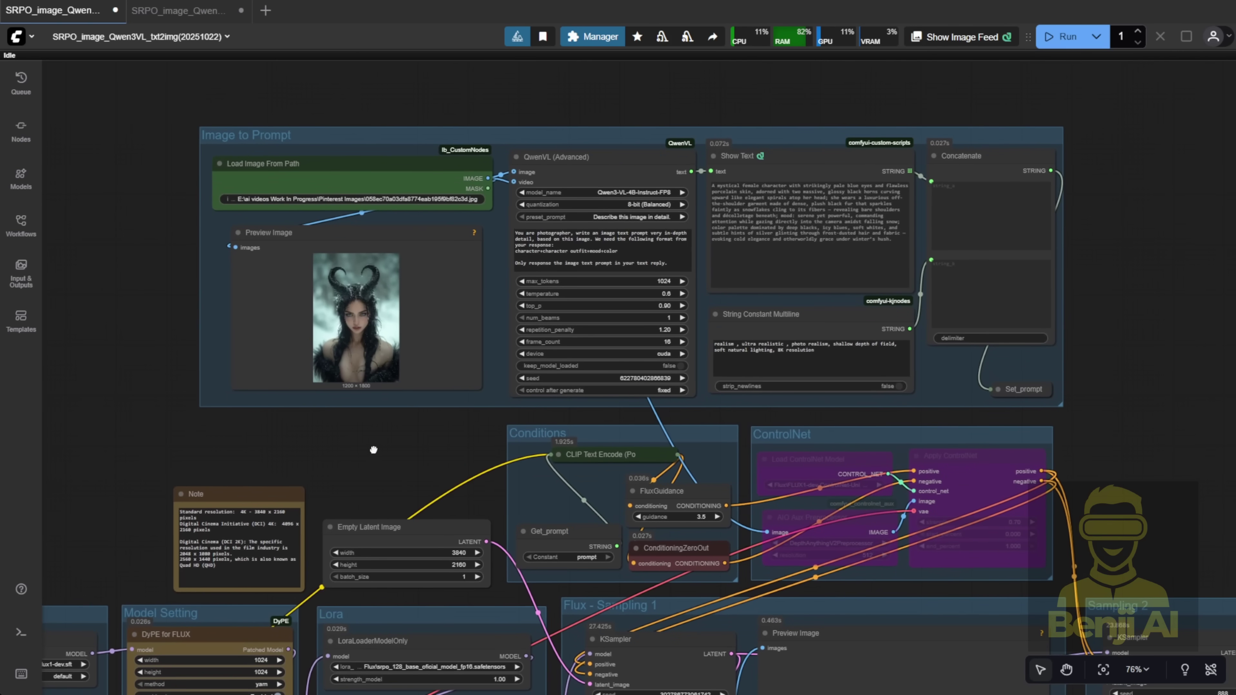
{"action": "scroll", "coordinate": [392, 343], "scroll_direction": "up", "scroll_amount": 3}
{"action": "scroll", "coordinate": [386, 341], "scroll_direction": "up", "scroll_amount": 4}
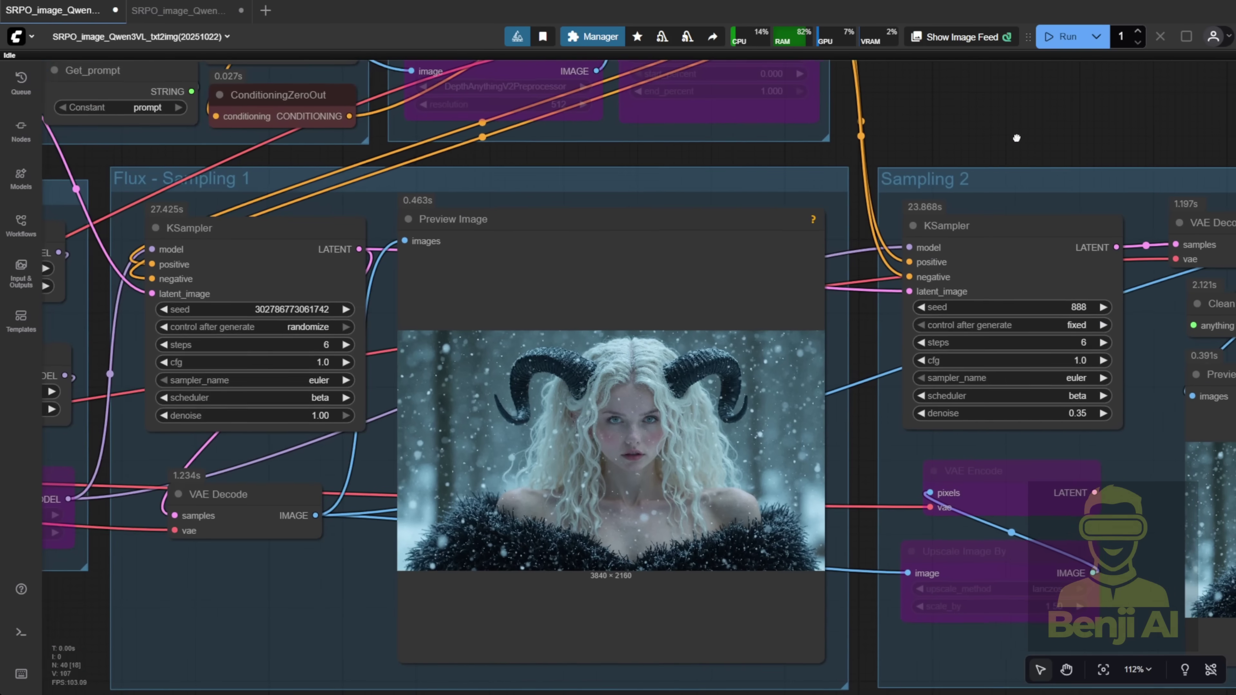
{"action": "left_click_drag", "start_coordinate": [1015, 138], "coordinate": [996, 120]}
{"action": "left_click", "coordinate": [953, 255]}
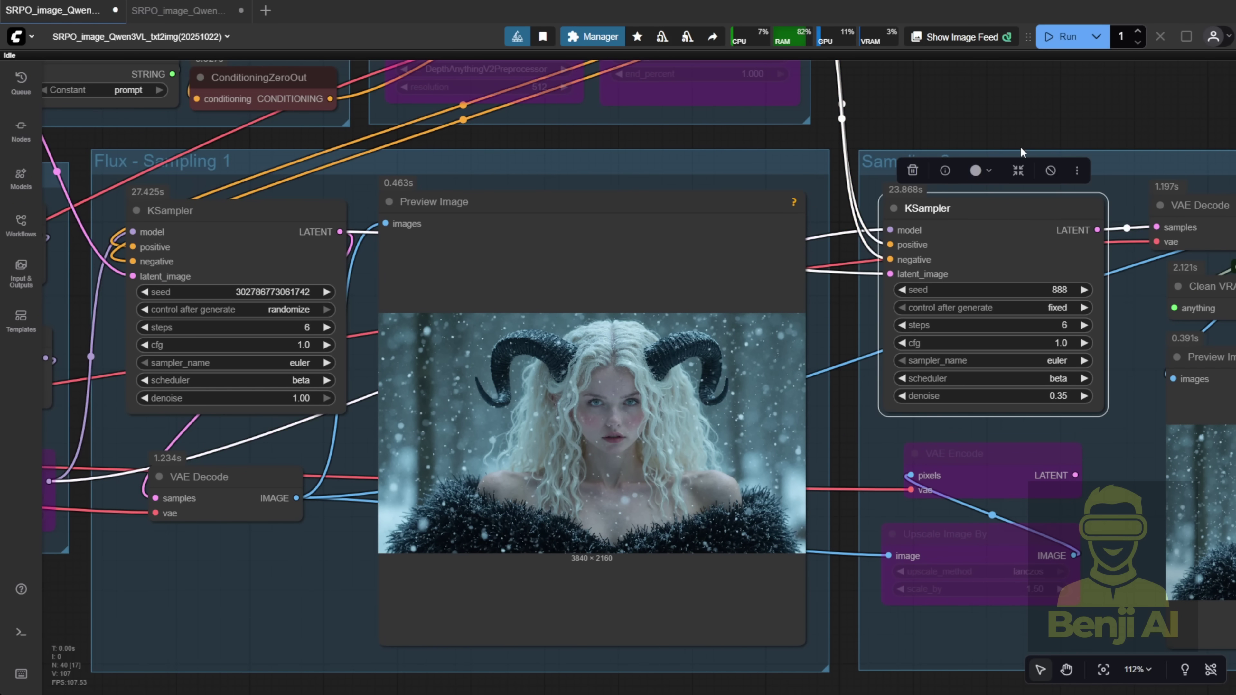
{"action": "left_click_drag", "start_coordinate": [1048, 108], "coordinate": [465, 51]}
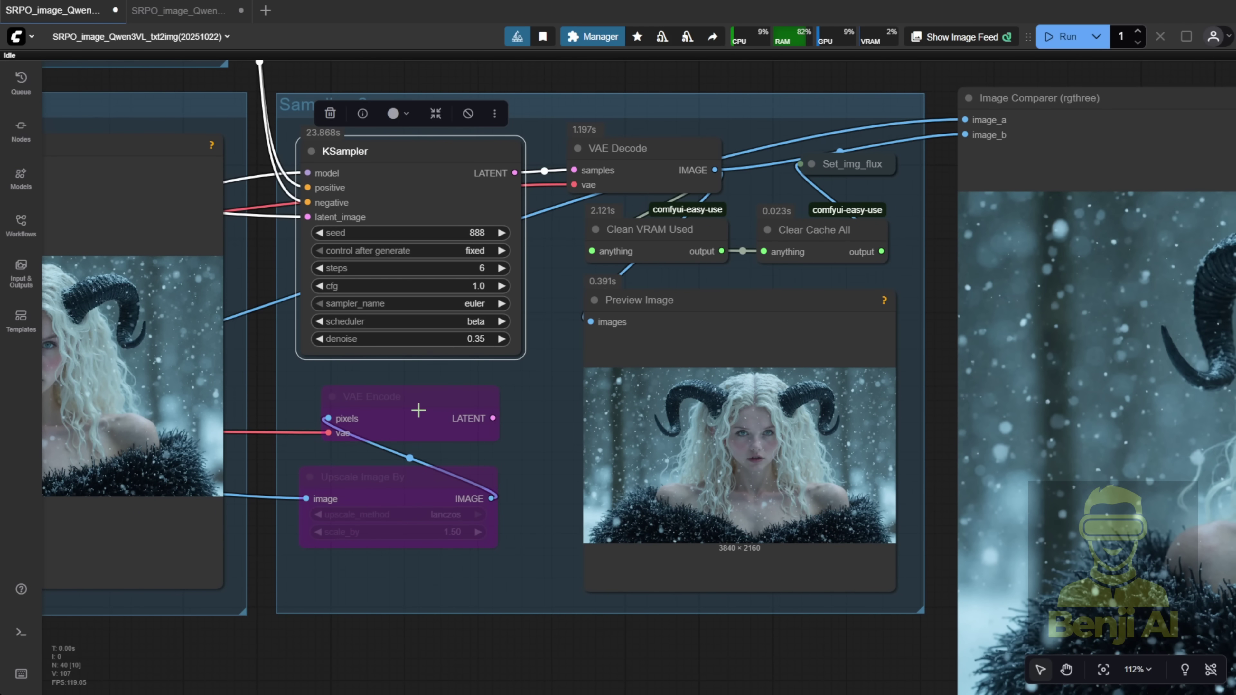
{"action": "left_click", "coordinate": [469, 436]}
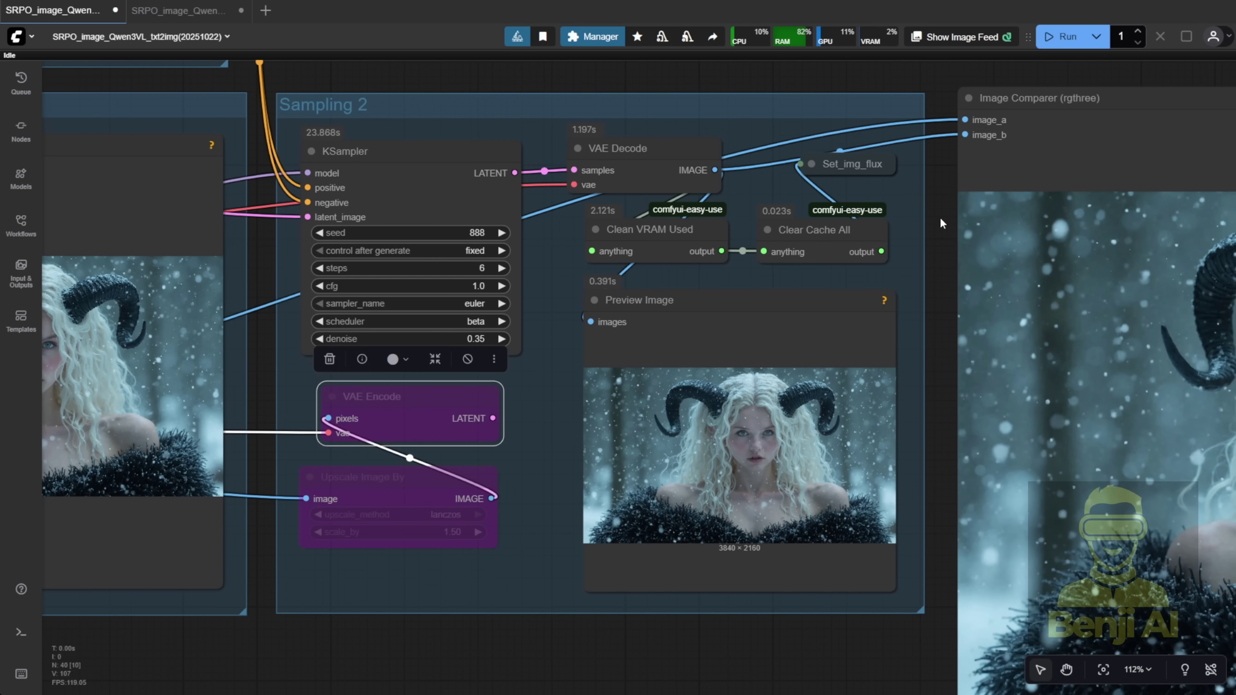
{"action": "left_click_drag", "start_coordinate": [943, 224], "coordinate": [638, 163]}
{"action": "left_click_drag", "start_coordinate": [232, 321], "coordinate": [444, 343]}
{"action": "left_click", "coordinate": [444, 343]}
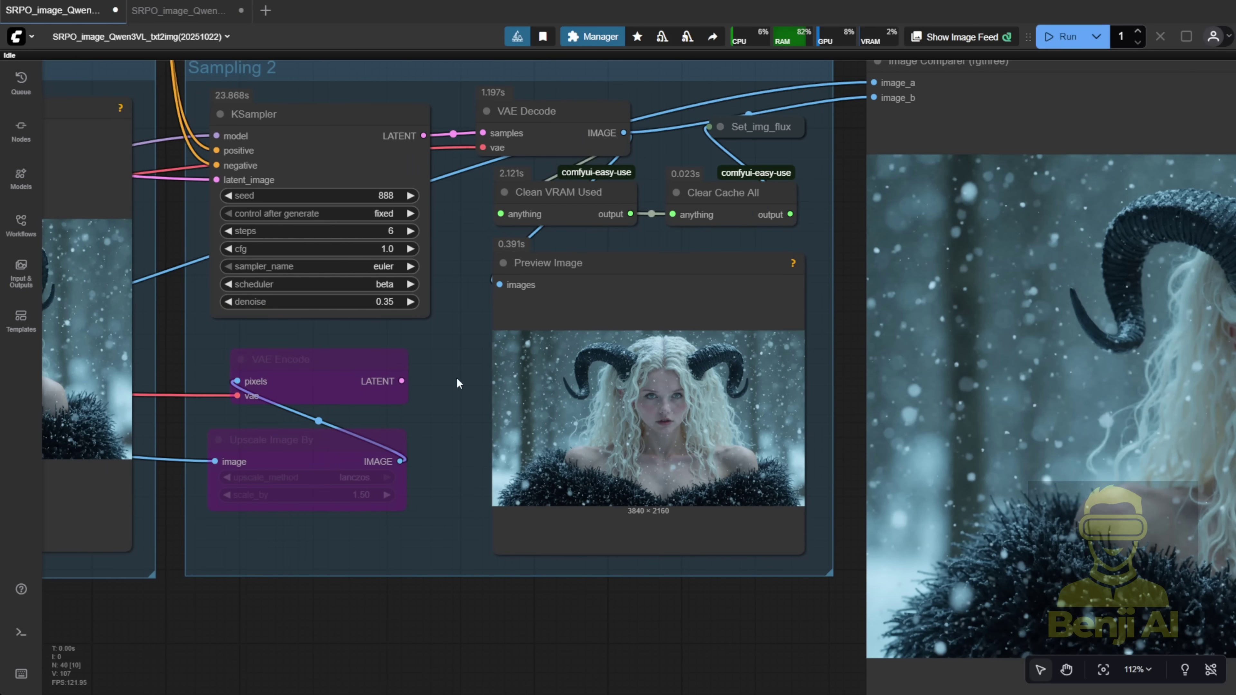
Compare the first and second sampling results in the enlarged Image Comparer
{"action": "left_click_drag", "start_coordinate": [674, 371], "coordinate": [181, 331]}
{"action": "scroll", "coordinate": [347, 358], "scroll_direction": "up", "scroll_amount": 3}
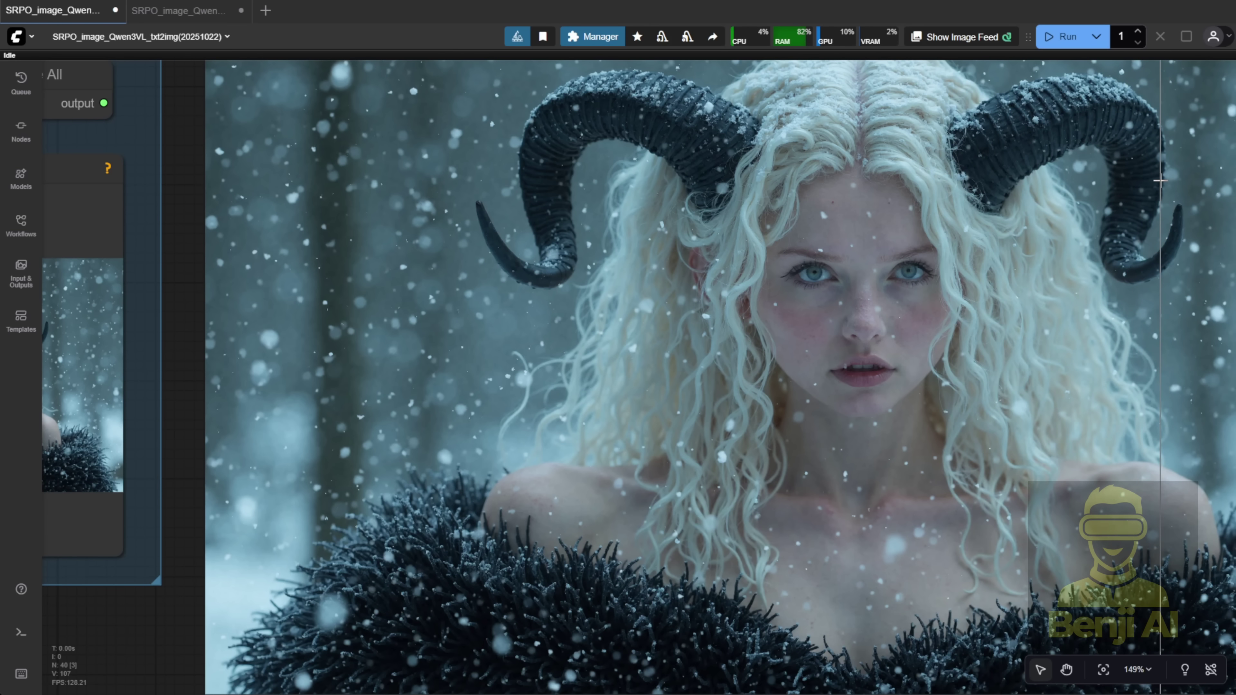
{"action": "left_click_drag", "start_coordinate": [180, 586], "coordinate": [98, 566]}
{"action": "scroll", "coordinate": [457, 302], "scroll_direction": "down", "scroll_amount": 4}
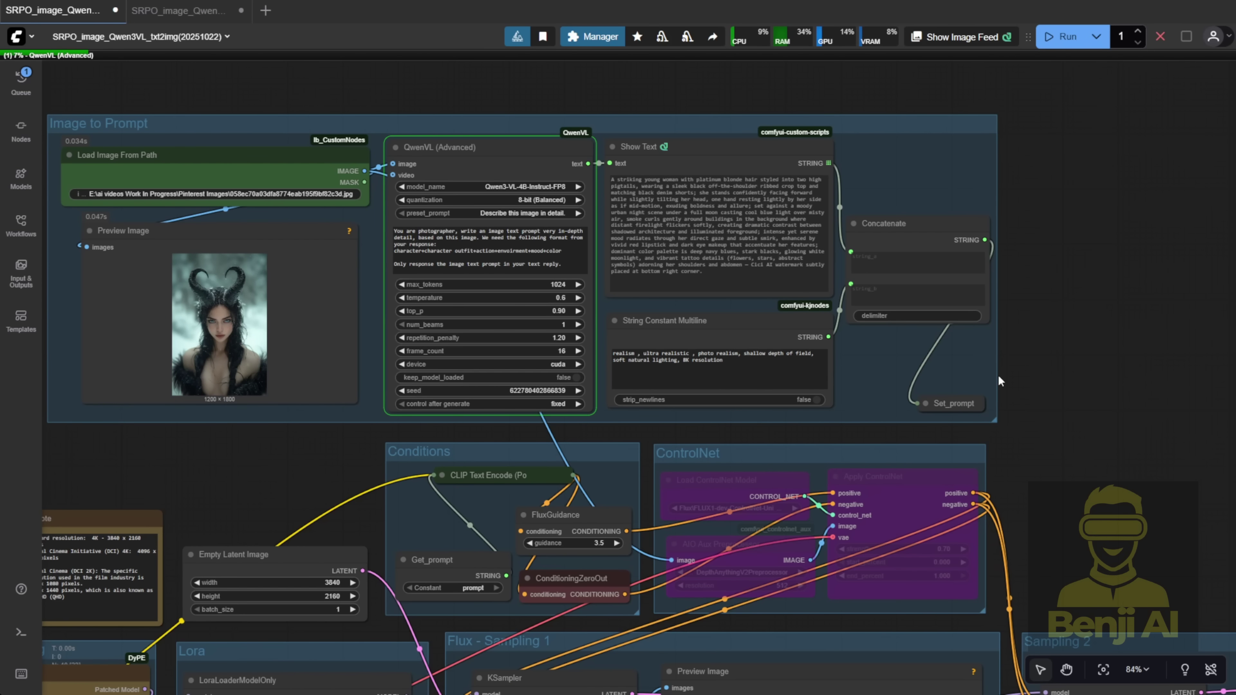
Review the workflow from the Image to Prompt group to the LoRA loaders, KSampler and Preview Image in Flux - Sampling 1
{"action": "scroll", "coordinate": [997, 378], "scroll_direction": "down", "scroll_amount": 4}
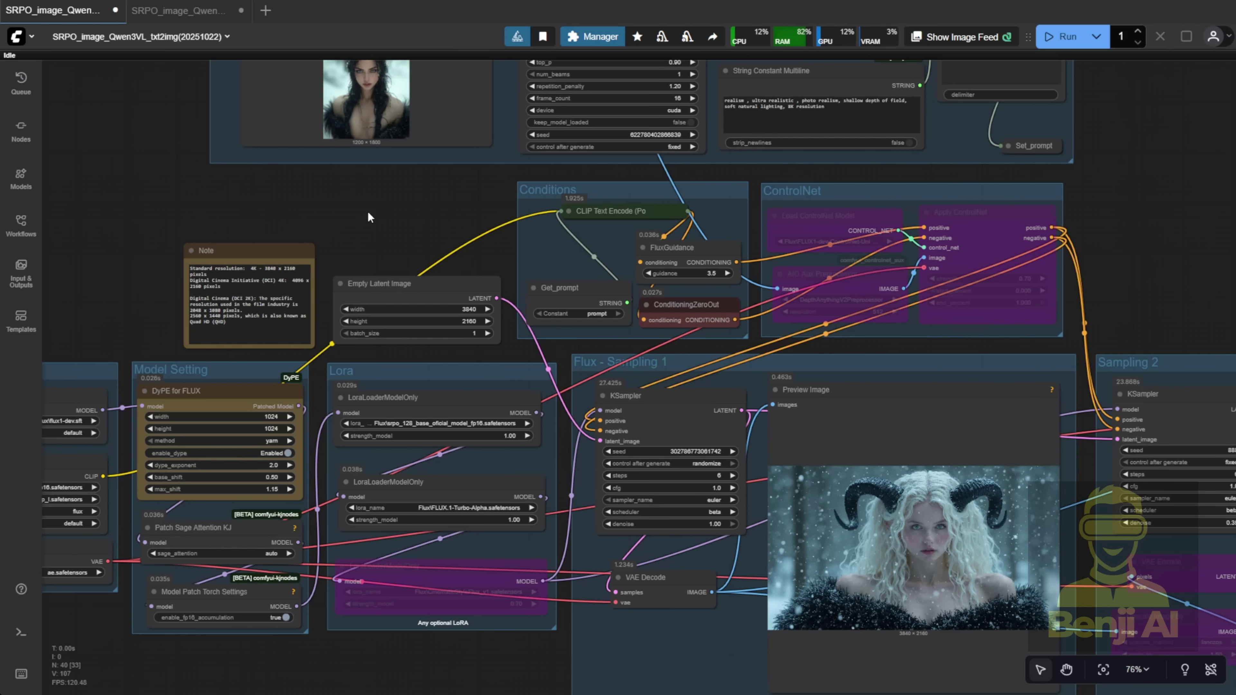
{"action": "left_click_drag", "start_coordinate": [382, 215], "coordinate": [459, 534]}
{"action": "scroll", "coordinate": [392, 316], "scroll_direction": "up", "scroll_amount": 3}
{"action": "scroll", "coordinate": [462, 495], "scroll_direction": "up", "scroll_amount": 4}
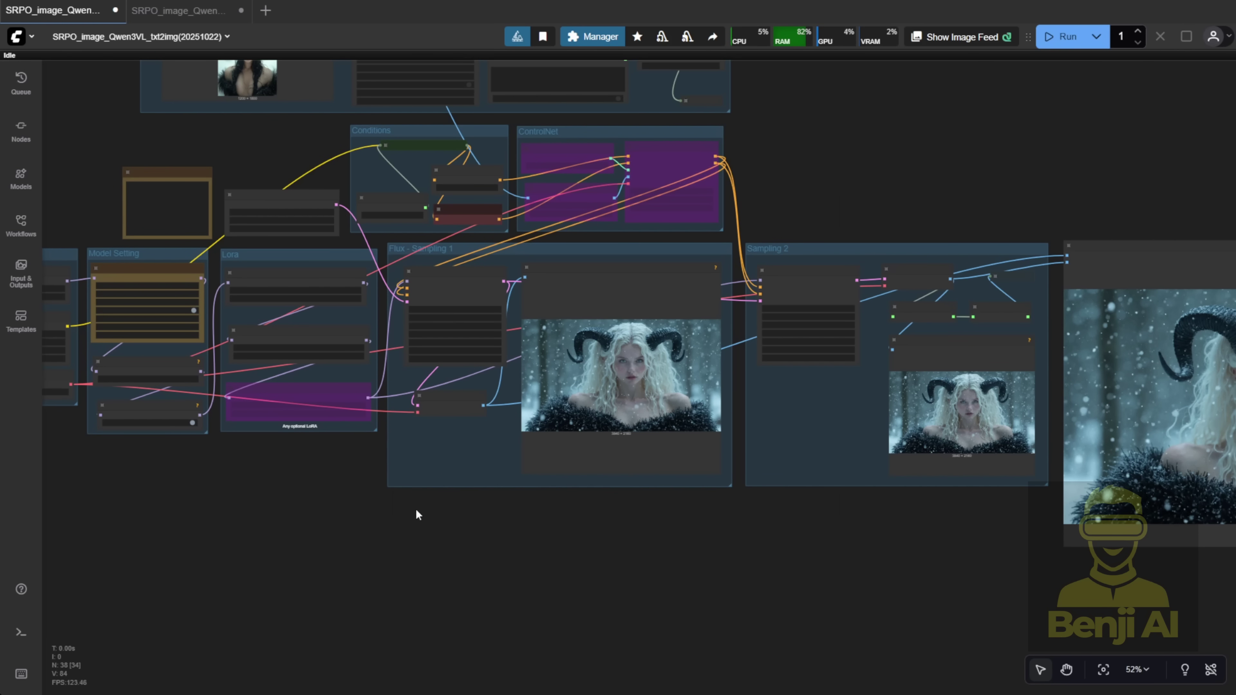
{"action": "scroll", "coordinate": [355, 455], "scroll_direction": "up", "scroll_amount": 2}
{"action": "scroll", "coordinate": [349, 489], "scroll_direction": "up", "scroll_amount": 3}
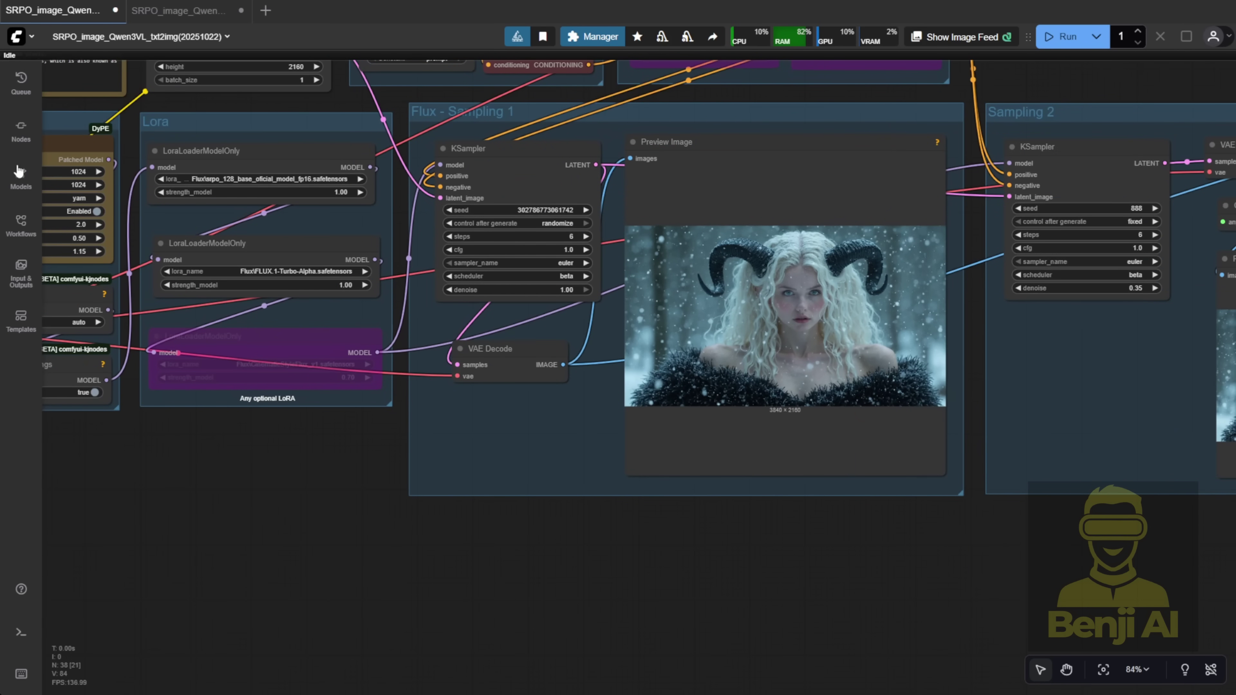
{"action": "scroll", "coordinate": [241, 226], "scroll_direction": "up", "scroll_amount": 2}
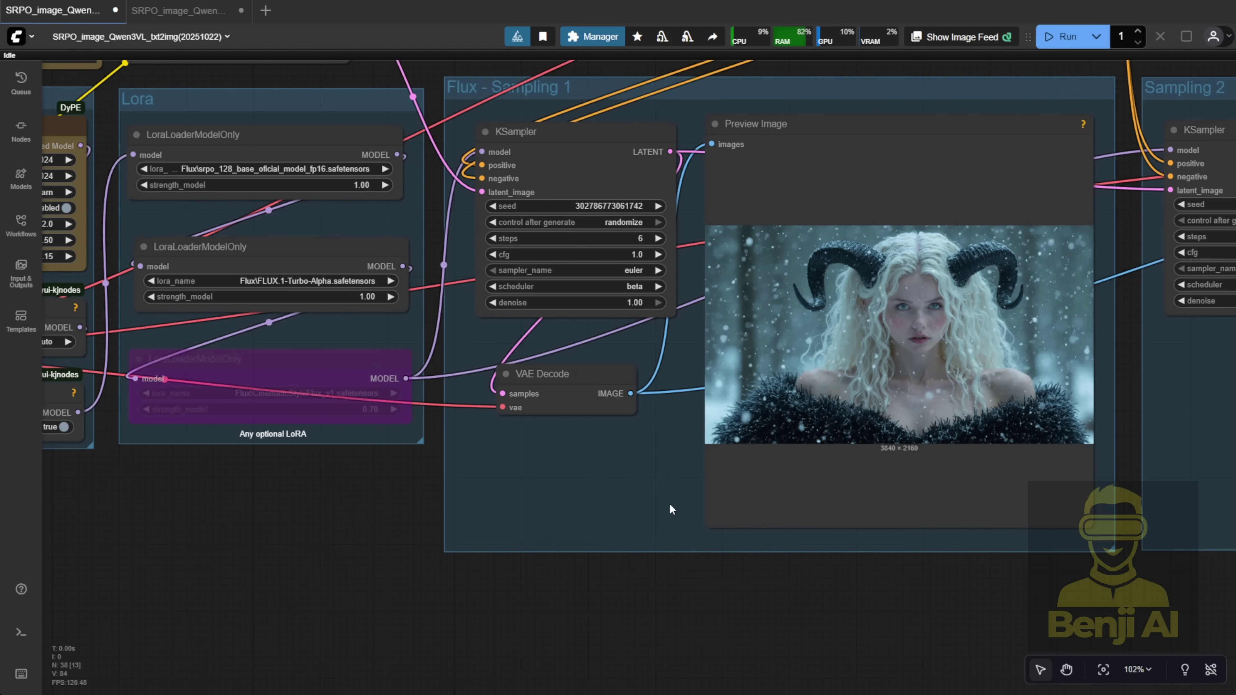
{"action": "scroll", "coordinate": [669, 509], "scroll_direction": "down", "scroll_amount": 2}
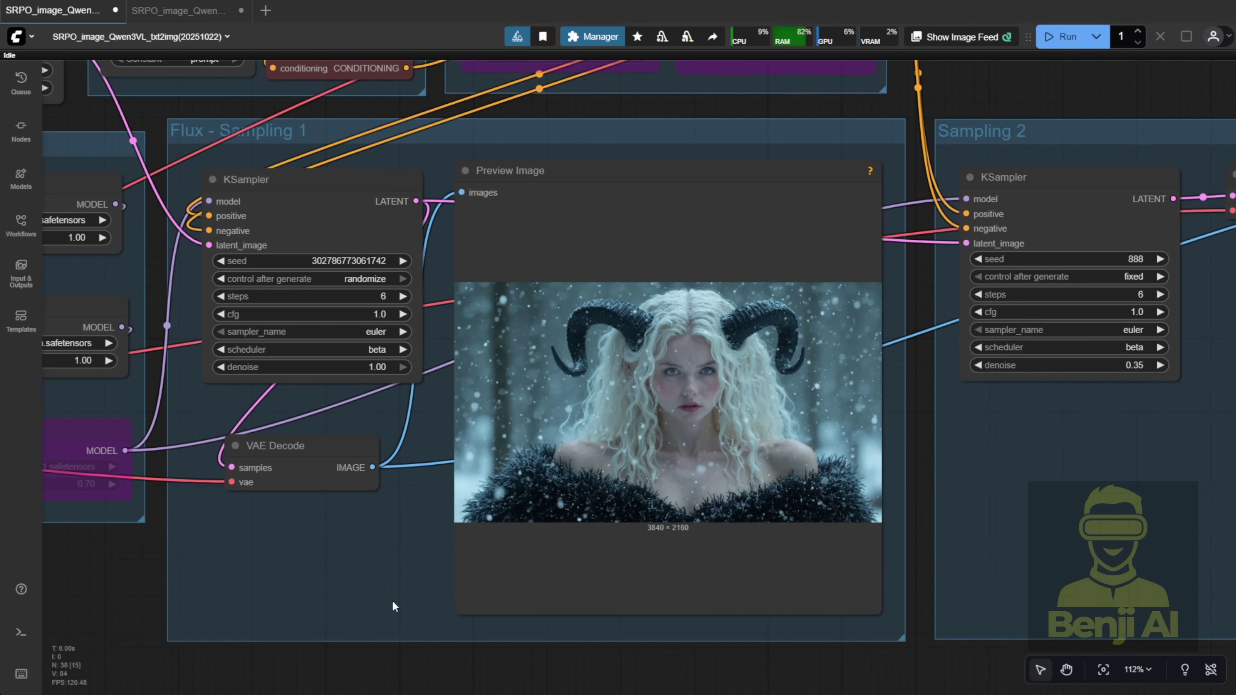
Inspect the fine detail of the generated 4K portrait up close in the Image Comparer
{"action": "scroll", "coordinate": [392, 588], "scroll_direction": "right", "scroll_amount": 10}
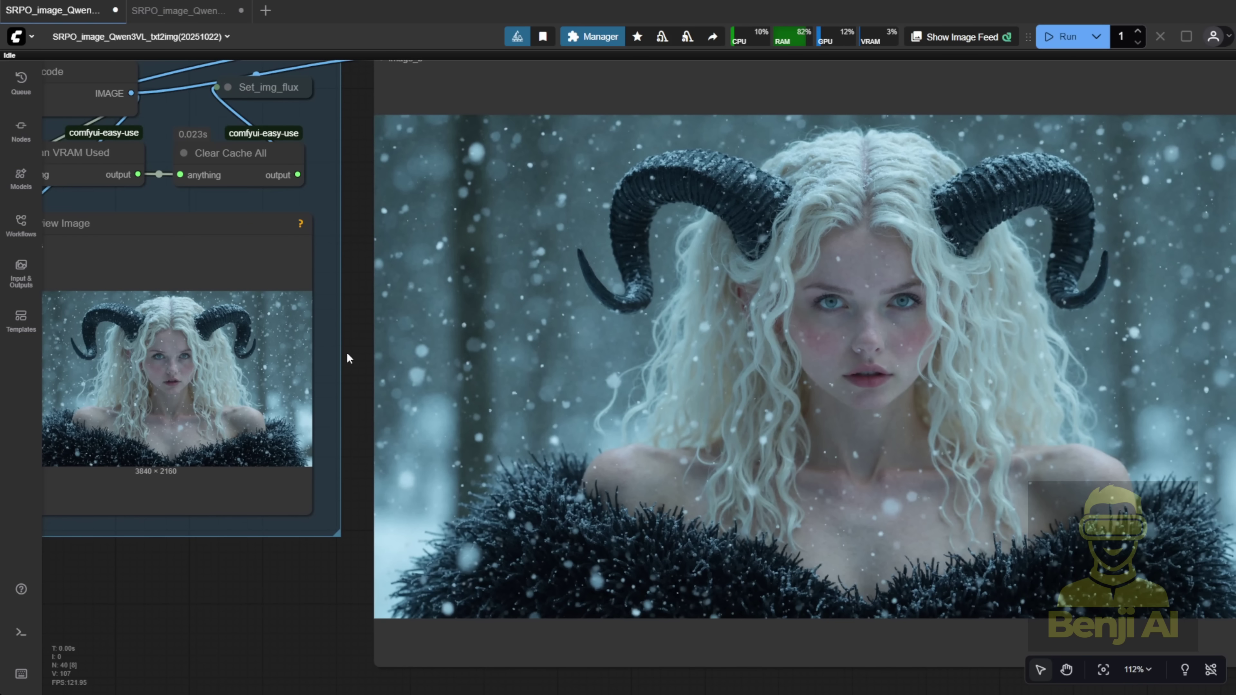
{"action": "scroll", "coordinate": [347, 358], "scroll_direction": "right", "scroll_amount": 3}
{"action": "scroll", "coordinate": [298, 510], "scroll_direction": "up", "scroll_amount": 3}
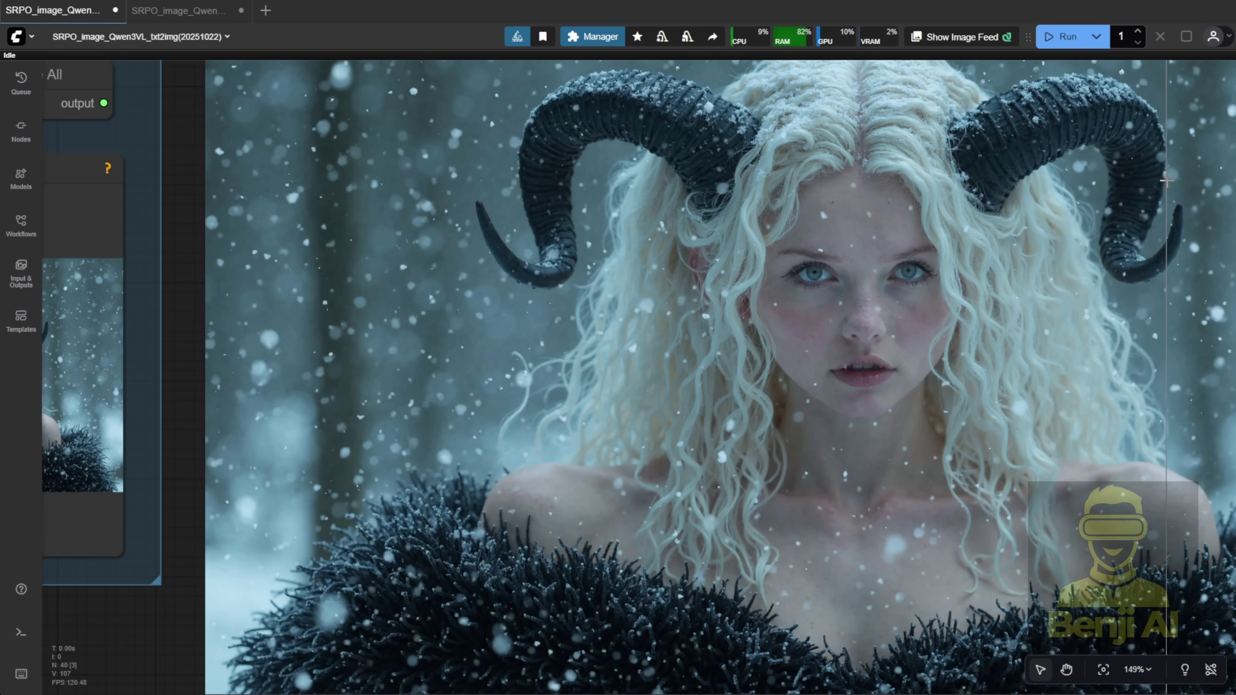
{"action": "left_click_drag", "start_coordinate": [181, 586], "coordinate": [33, 563]}
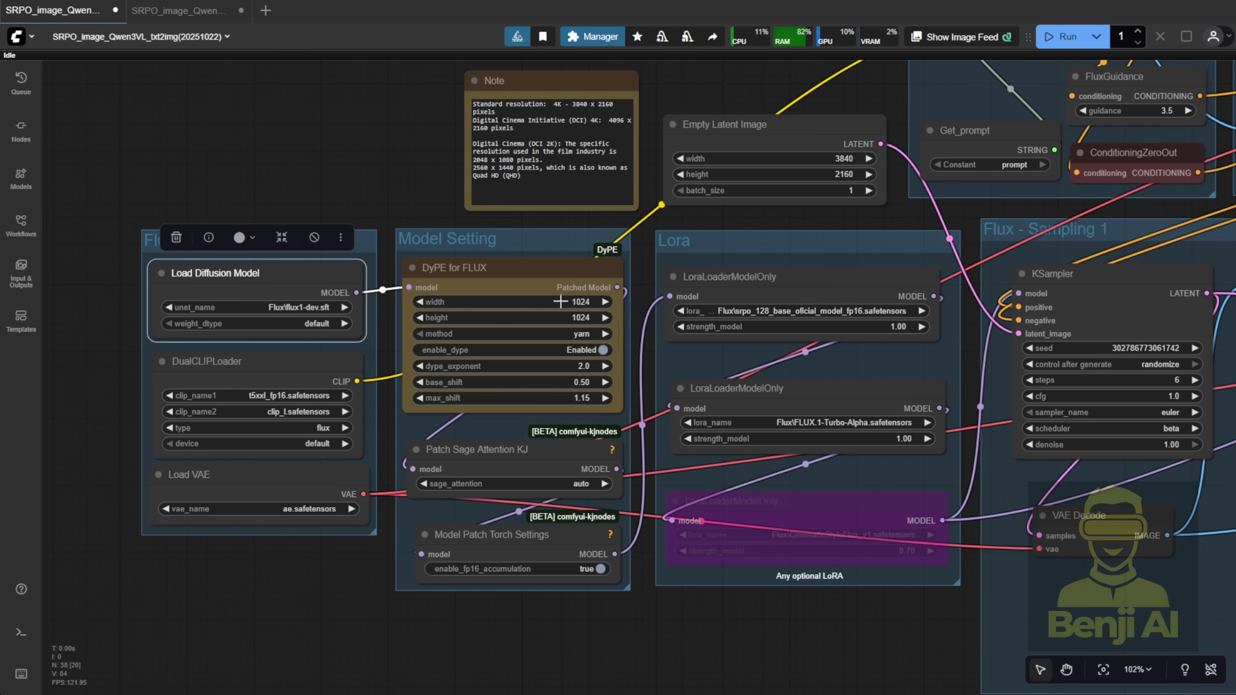
Review the model settings, LoRA loaders and both sampling groups together with their preview images
{"action": "scroll", "coordinate": [823, 632], "scroll_direction": "down", "scroll_amount": 2}
{"action": "left_click_drag", "start_coordinate": [824, 632], "coordinate": [402, 555]}
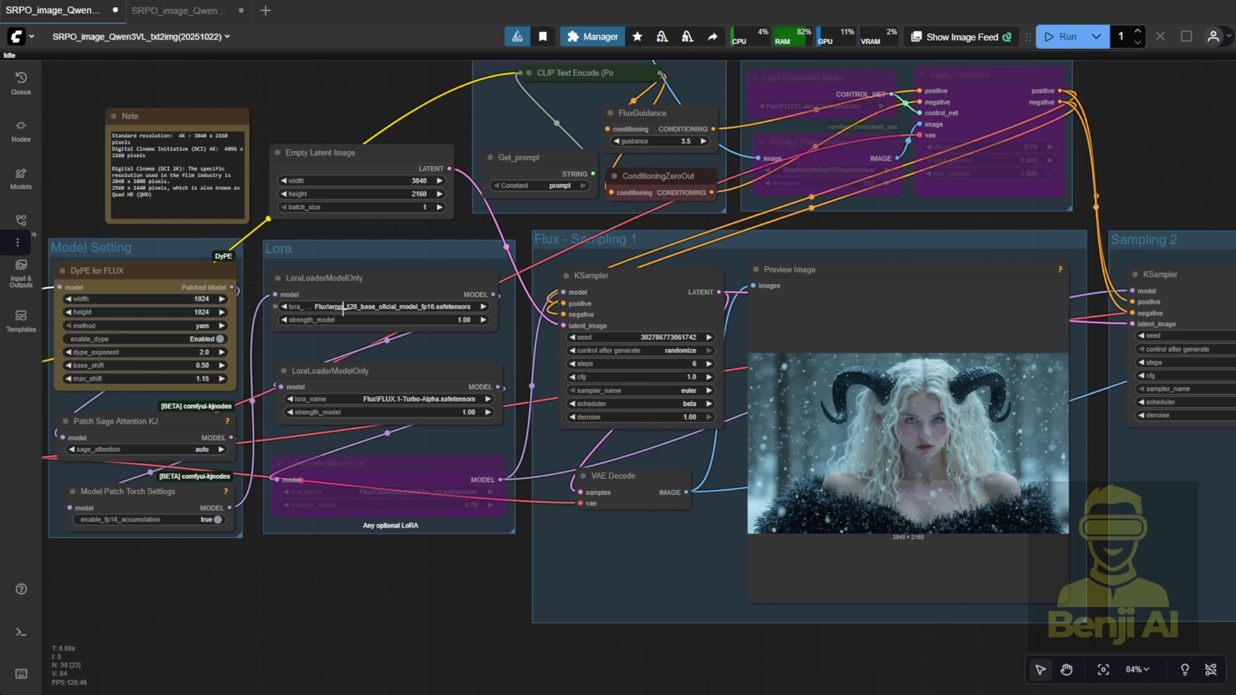
{"action": "left_click_drag", "start_coordinate": [656, 570], "coordinate": [427, 555]}
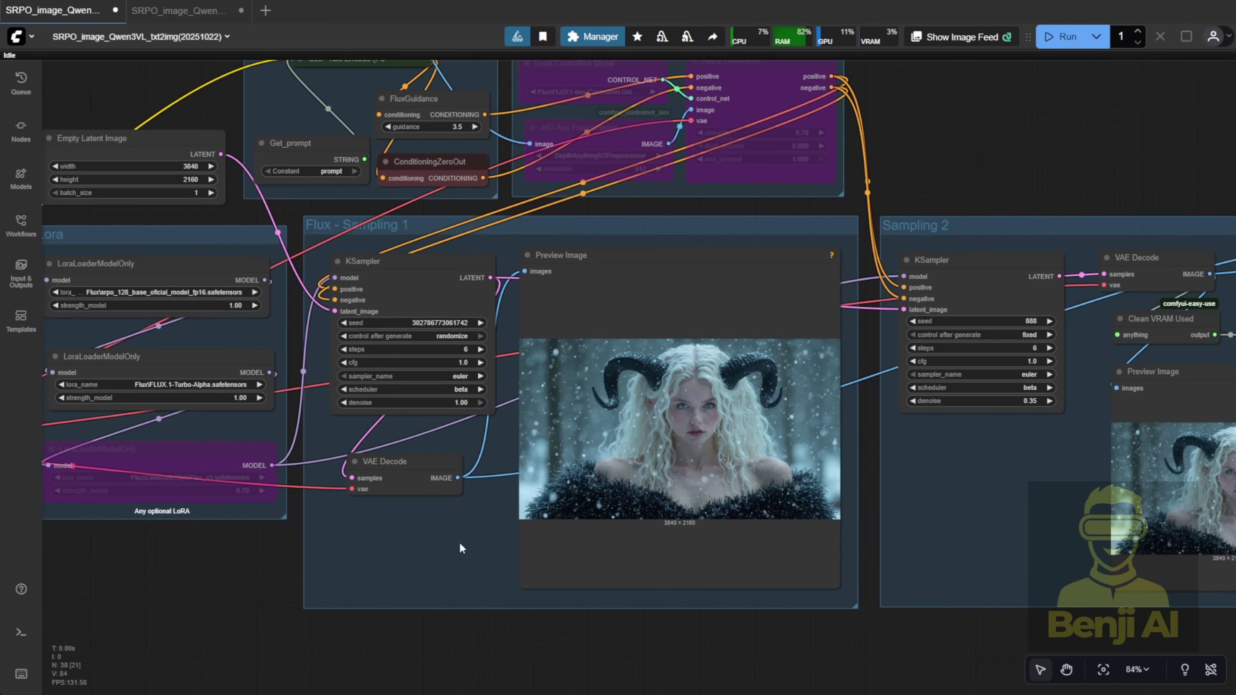
{"action": "scroll", "coordinate": [716, 509], "scroll_direction": "up", "scroll_amount": 3}
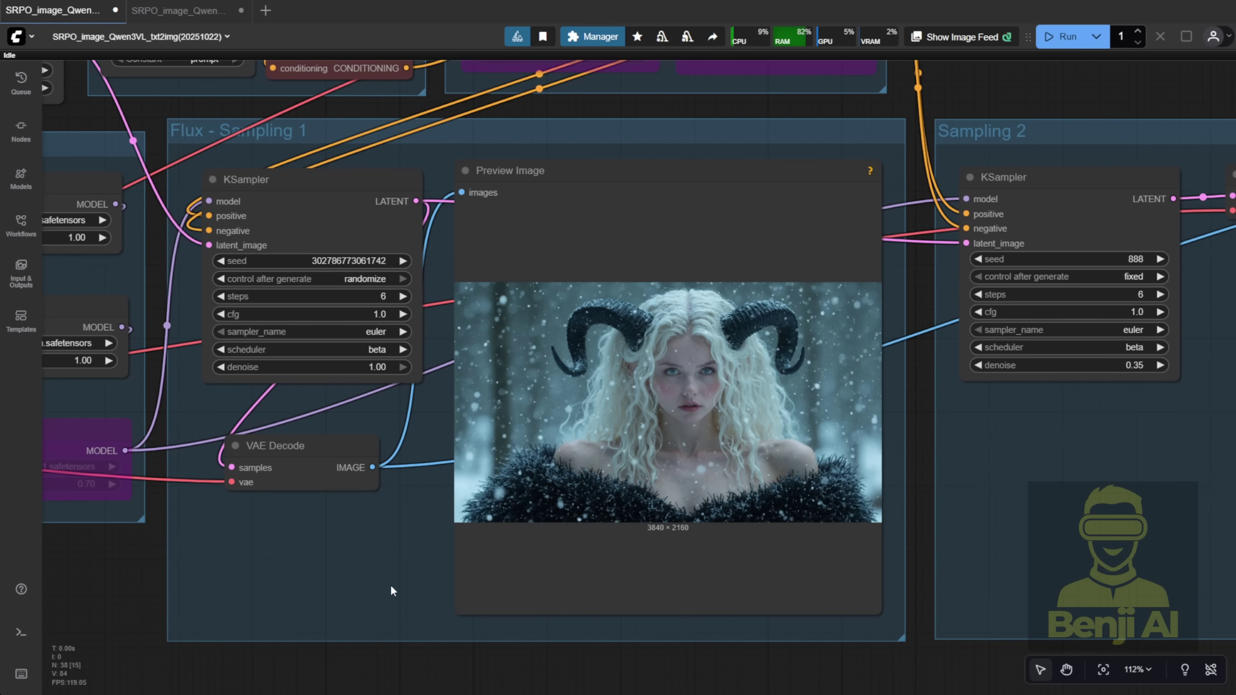
{"action": "scroll", "coordinate": [387, 586], "scroll_direction": "down", "scroll_amount": 6}
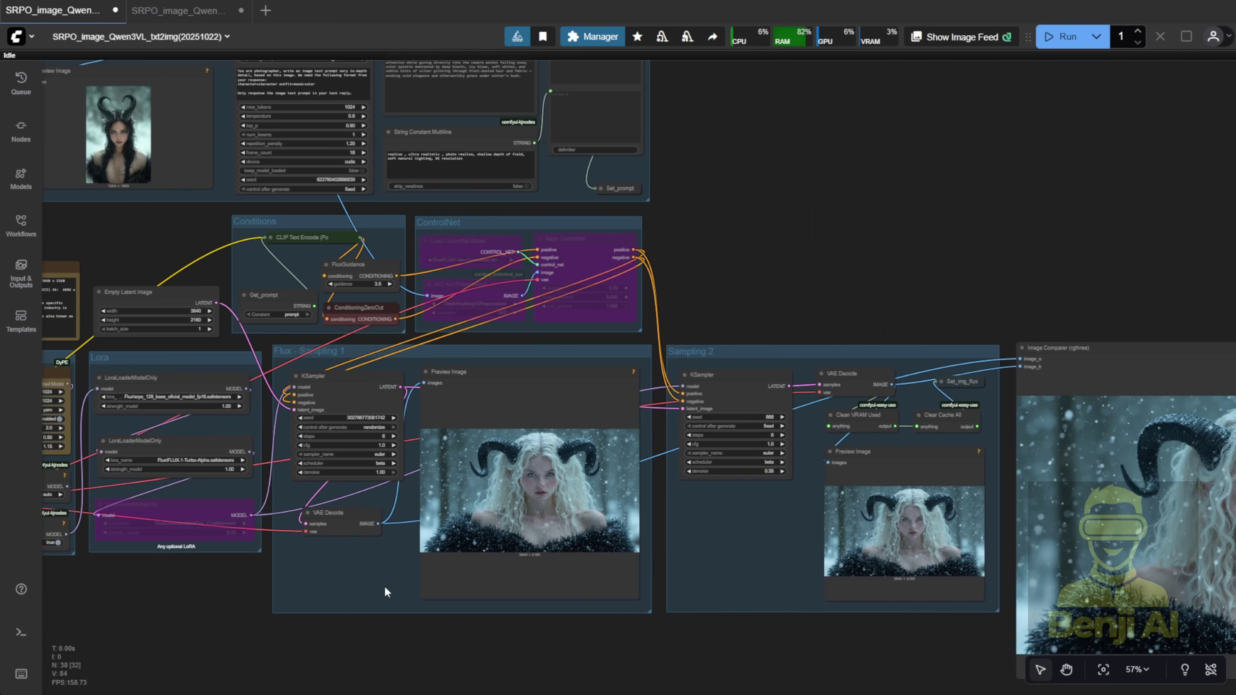
{"action": "scroll", "coordinate": [725, 282], "scroll_direction": "down", "scroll_amount": 2}
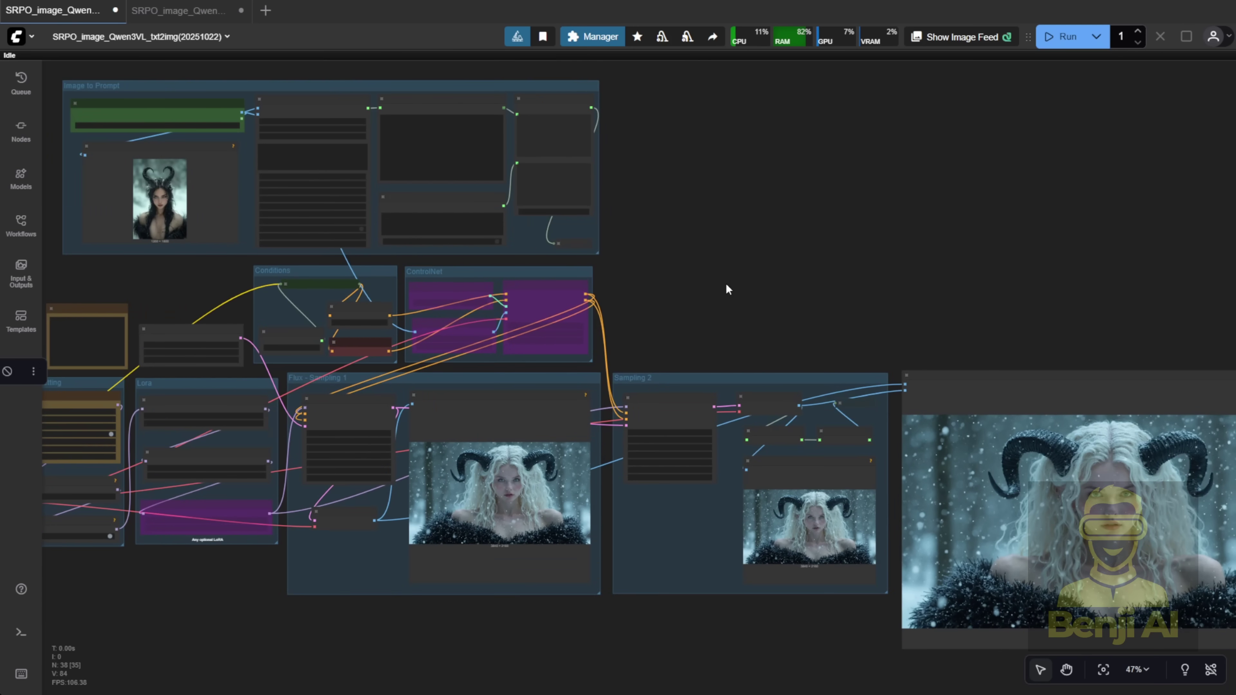
Examine the DyPE for FLUX node and its link from Load Diffusion Model beside the Empty Latent Image resolution
{"action": "left_click_drag", "start_coordinate": [727, 284], "coordinate": [949, 284]}
{"action": "scroll", "coordinate": [423, 383], "scroll_direction": "up", "scroll_amount": 3}
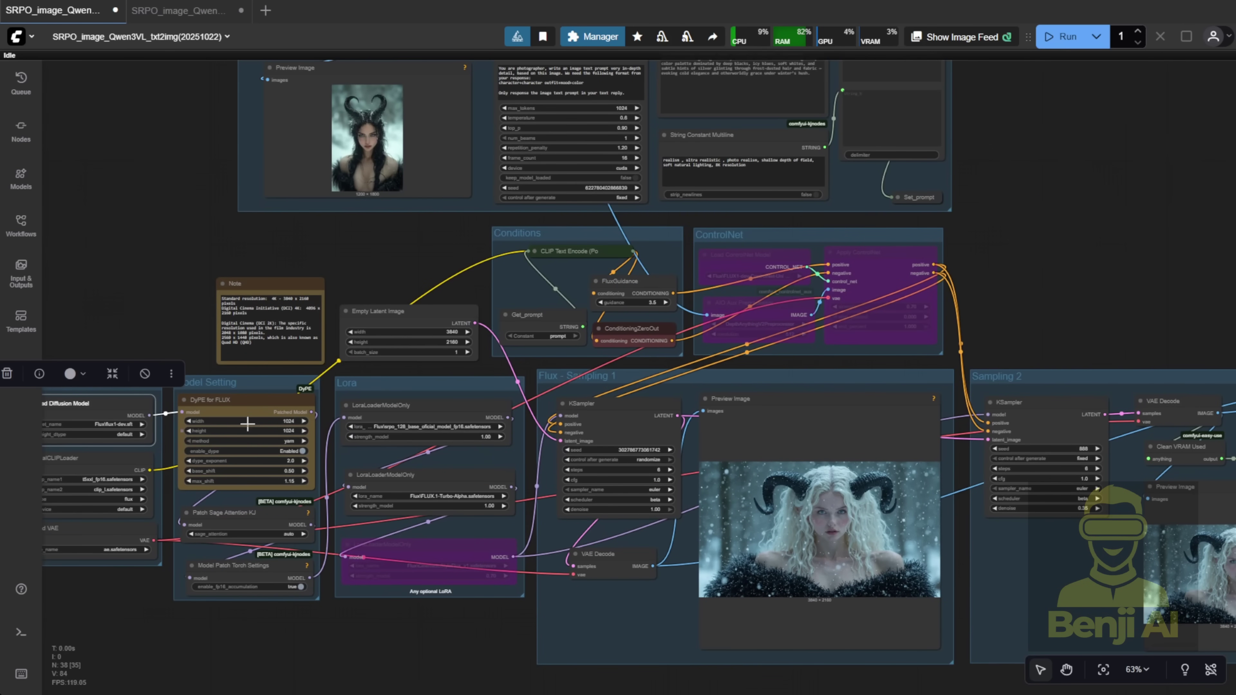
{"action": "left_click", "coordinate": [250, 408]}
{"action": "scroll", "coordinate": [200, 419], "scroll_direction": "up", "scroll_amount": 9}
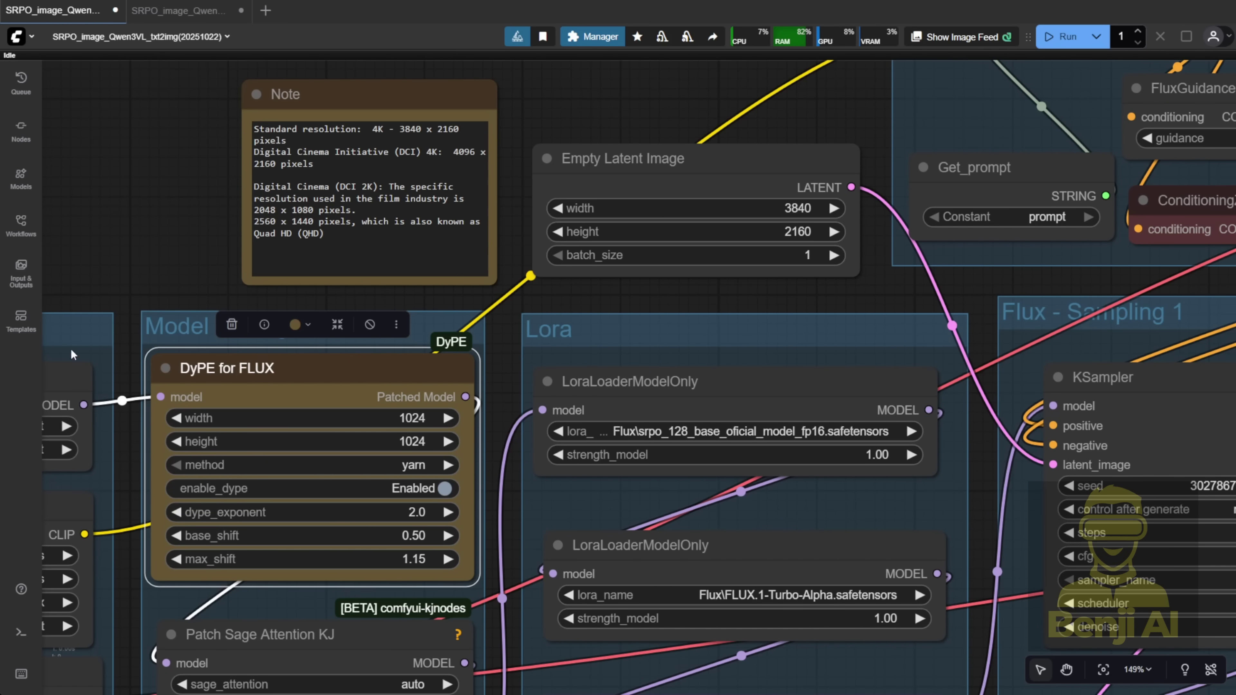
{"action": "left_click", "coordinate": [60, 371]}
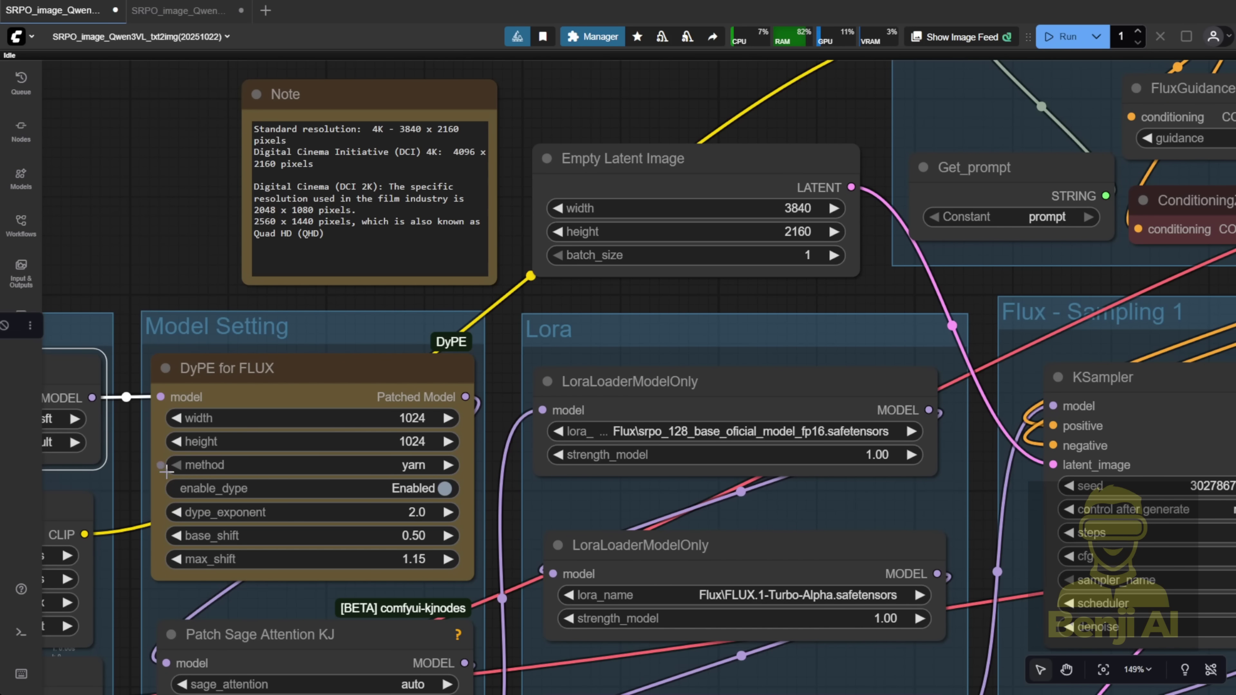